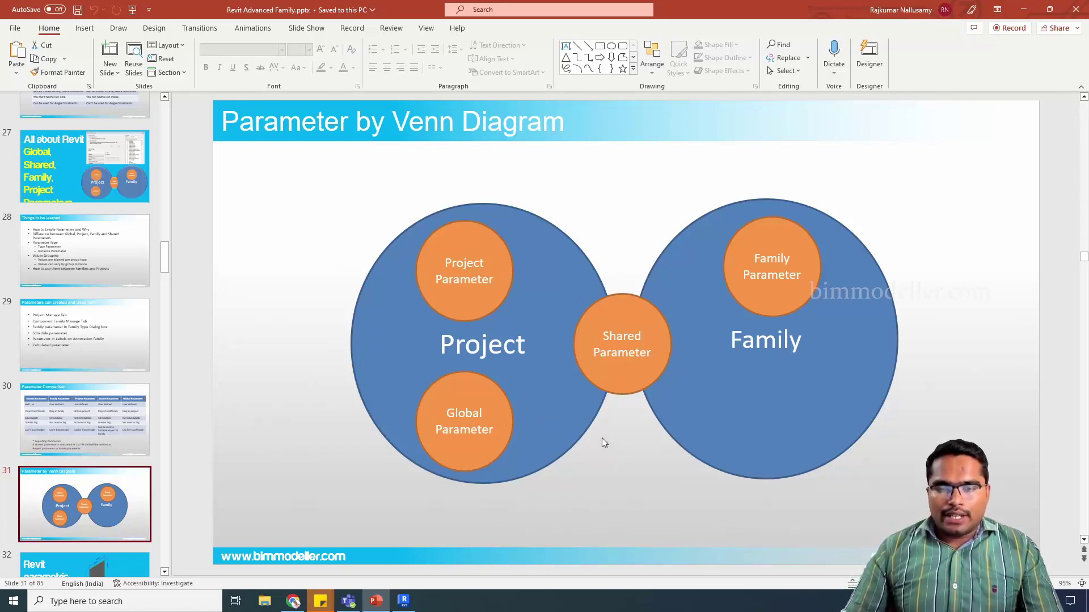
pyautogui.click(571, 432)
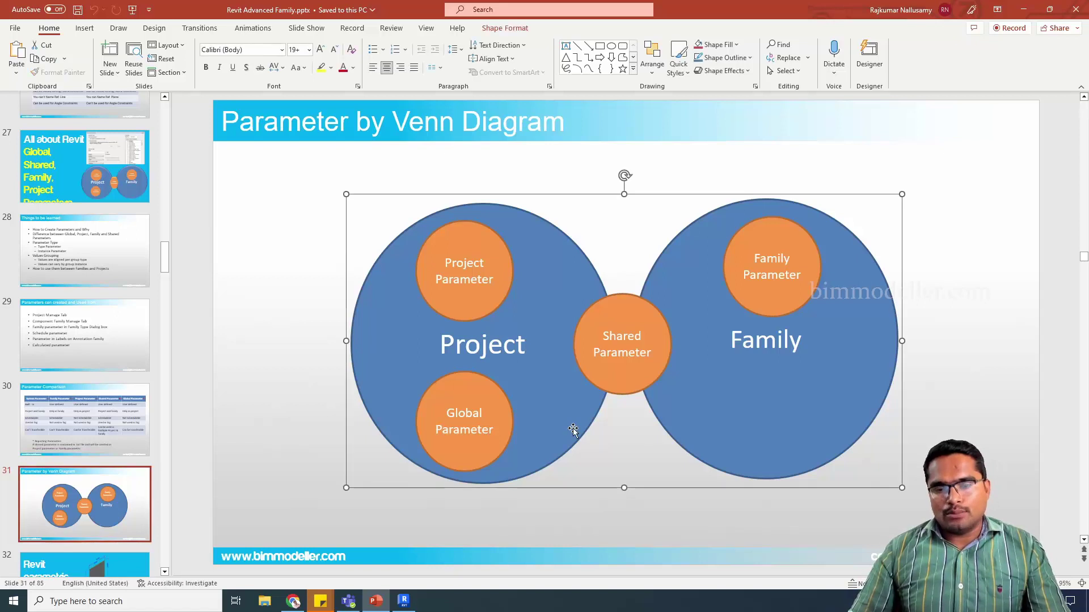
pyautogui.click(657, 508)
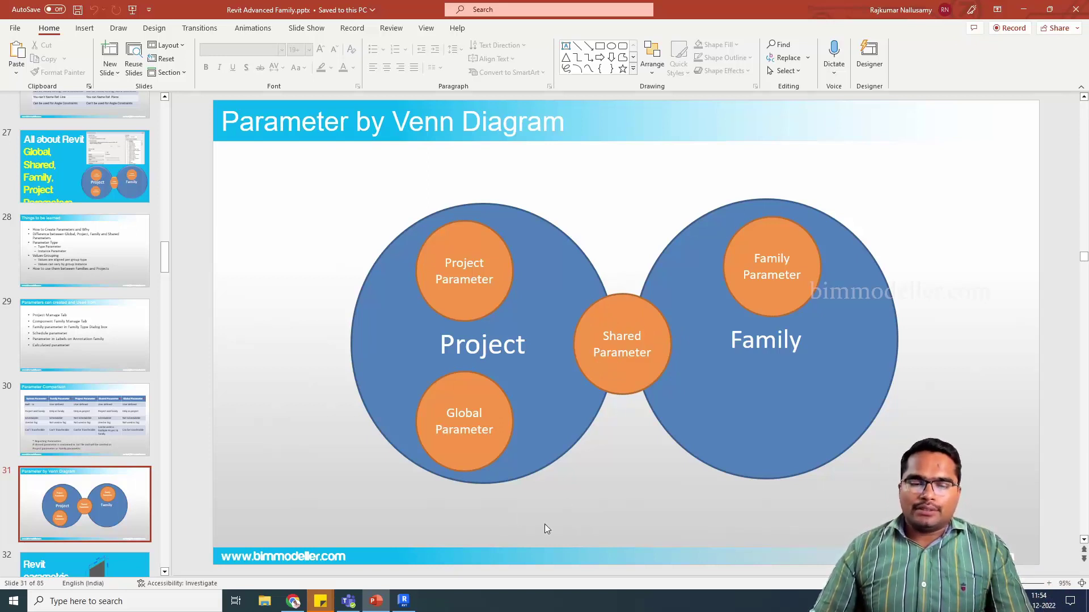
# Step: Switch to Revit and inspect the basic wall and its wall tag in the Level 0 floor plan
pyautogui.click(403, 601)
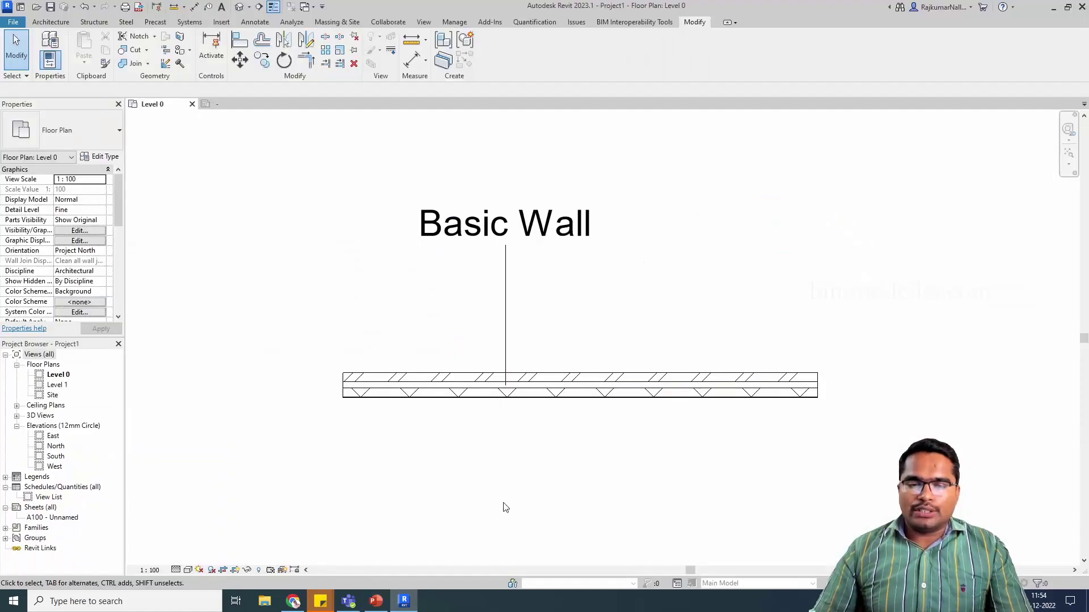
pyautogui.click(564, 399)
pyautogui.click(572, 423)
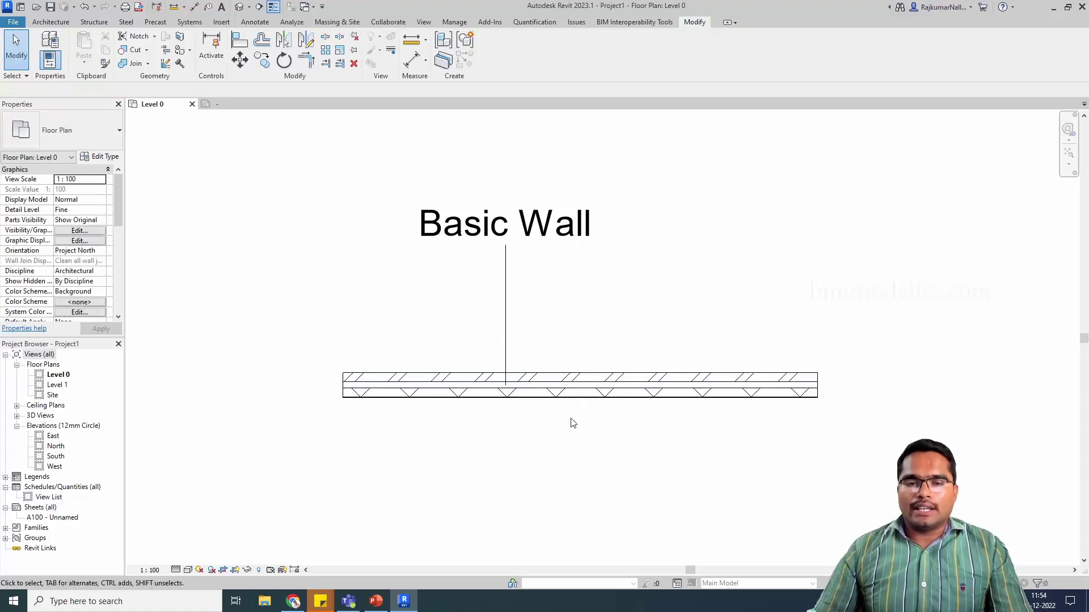
pyautogui.click(506, 291)
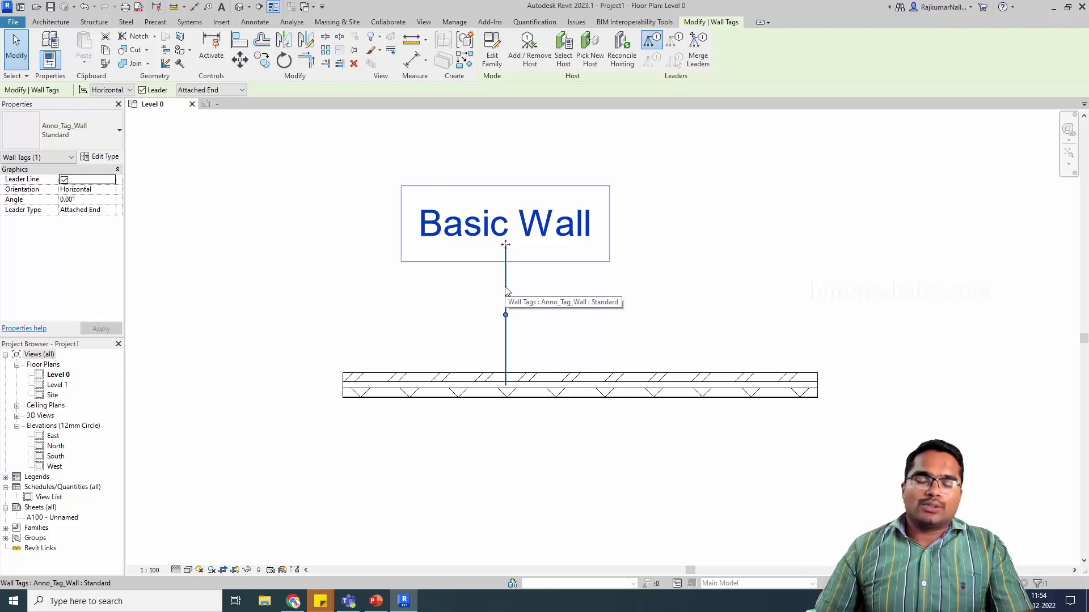
pyautogui.click(594, 365)
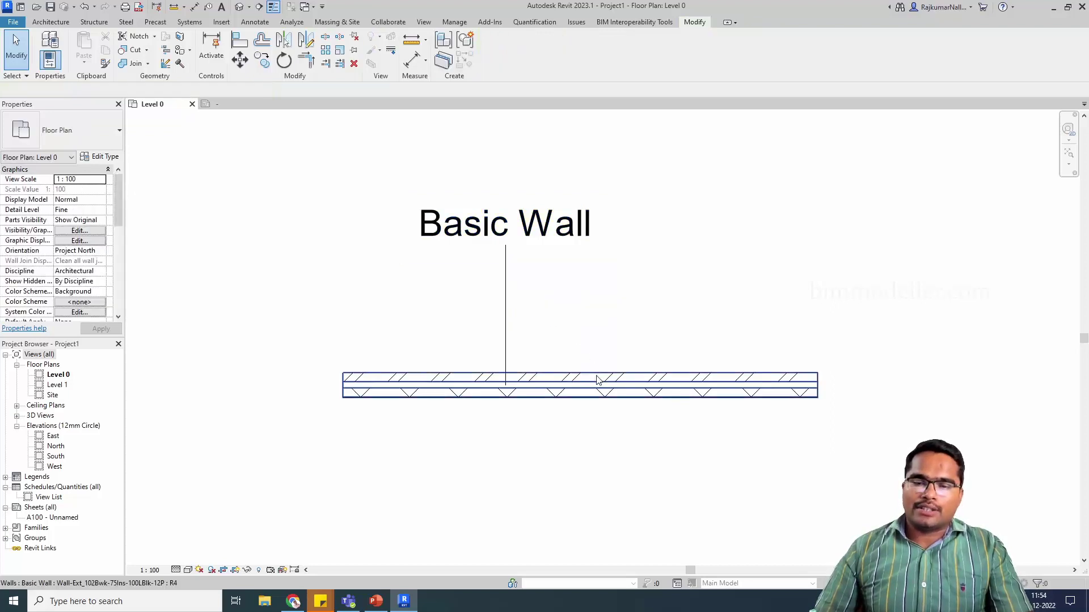
pyautogui.click(597, 376)
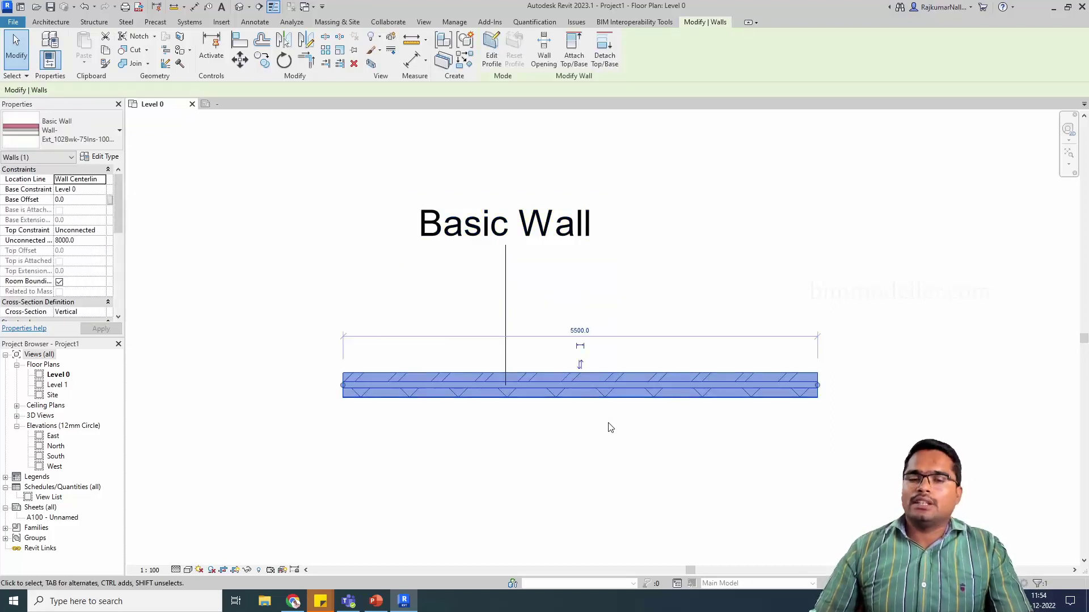
pyautogui.click(486, 437)
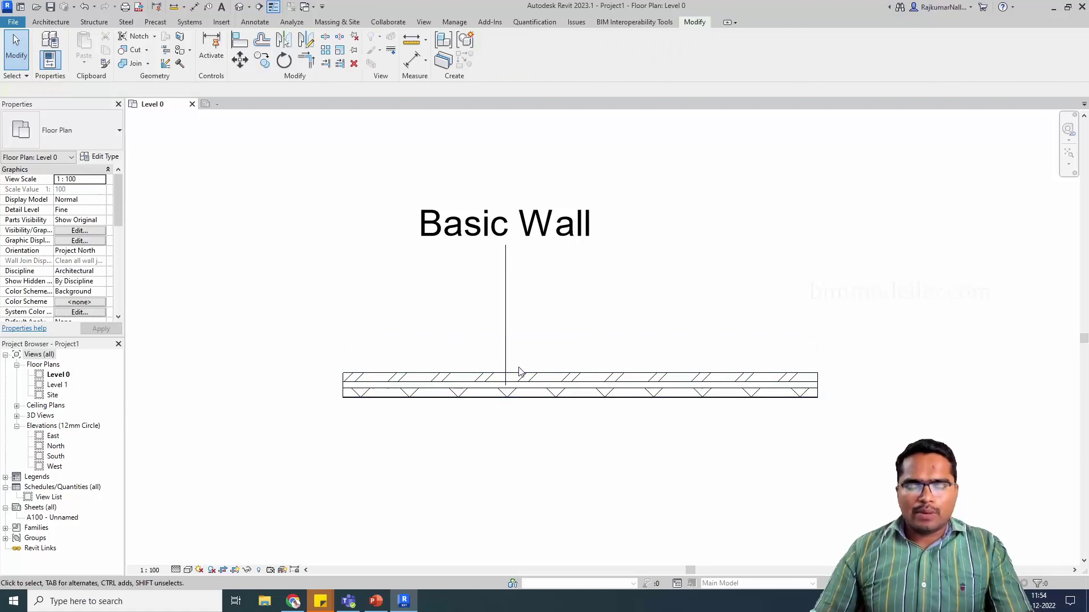
# Step: Draw a horizontal wall of type Curtain_Wall-Empty below the existing basic wall in the Level 0 plan
pyautogui.press('t')
pyautogui.press('g')
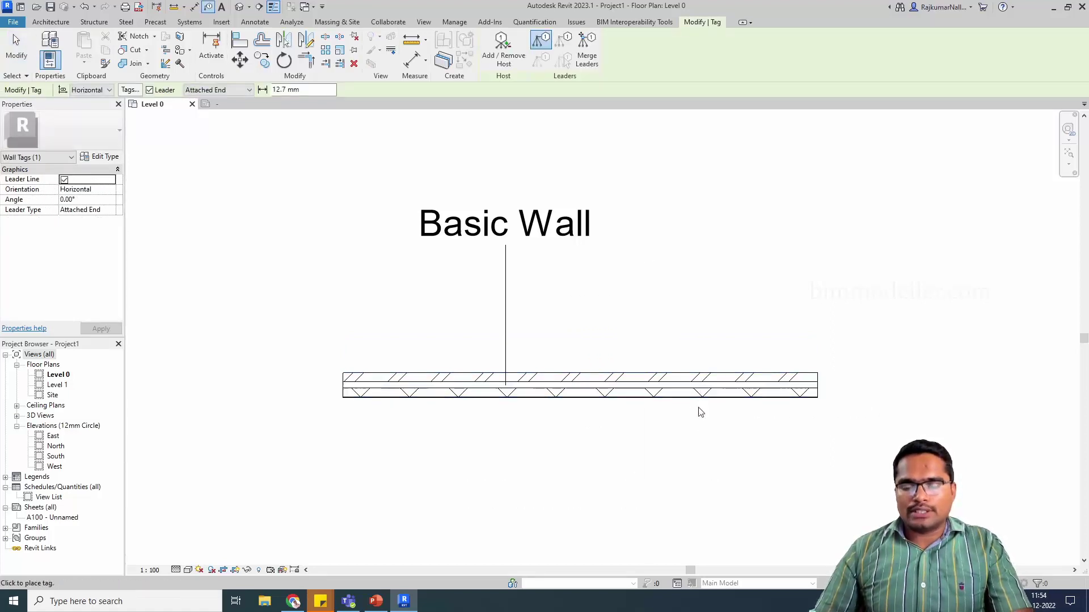
pyautogui.scroll(-2, 576, 423)
pyautogui.press('w')
pyautogui.press('a')
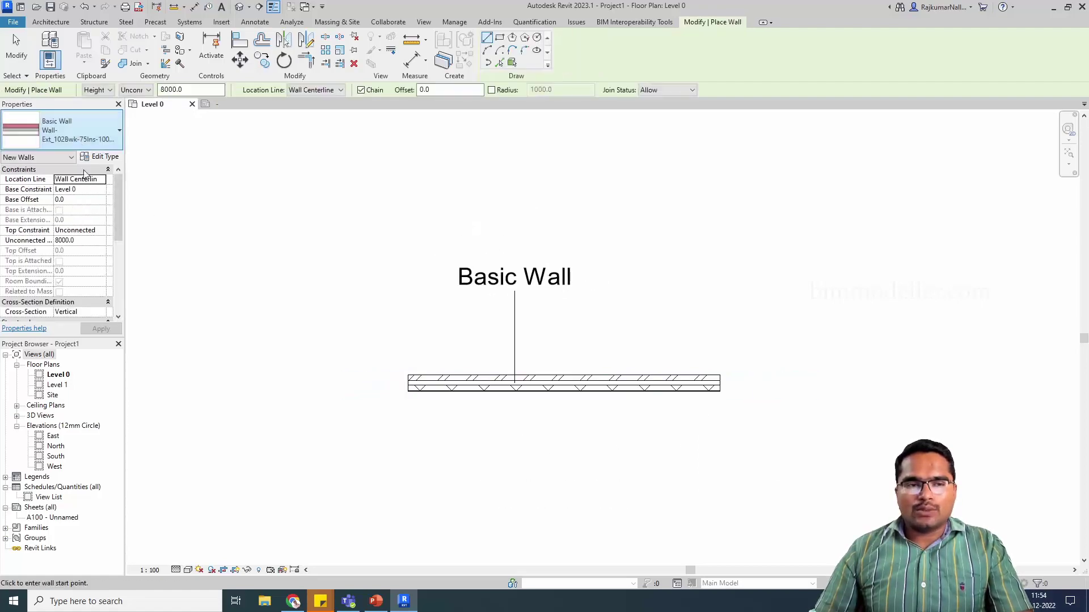
pyautogui.click(68, 131)
pyautogui.scroll(-5, 85, 335)
pyautogui.click(85, 319)
pyautogui.click(428, 484)
pyautogui.click(701, 484)
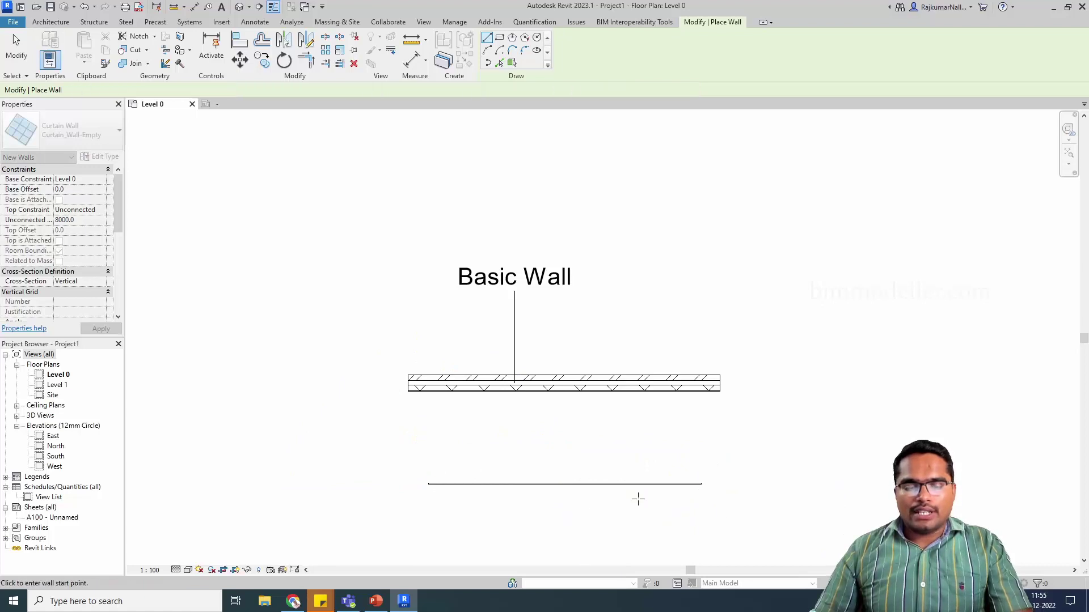
# Step: Tag the curtain wall with a leader, placing the tag text below the wall
pyautogui.press('t')
pyautogui.press('g')
pyautogui.click(628, 496)
pyautogui.moveTo(637, 505); pyautogui.dragTo(635, 400, button='middle')
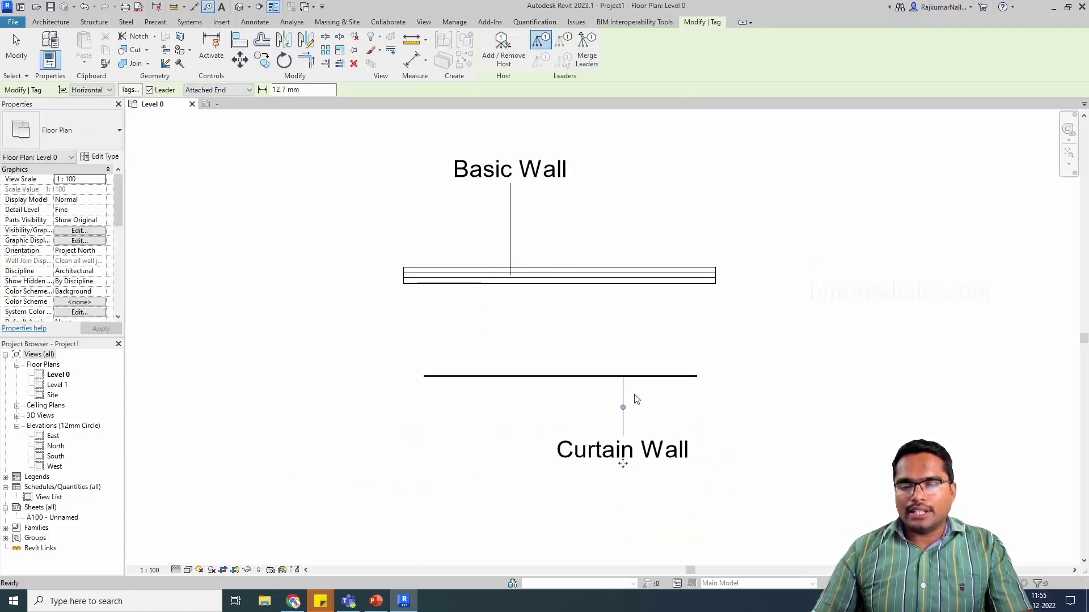
pyautogui.press('Escape')
pyautogui.press('Escape')
pyautogui.moveTo(437, 376); pyautogui.dragTo(444, 395, button='middle')
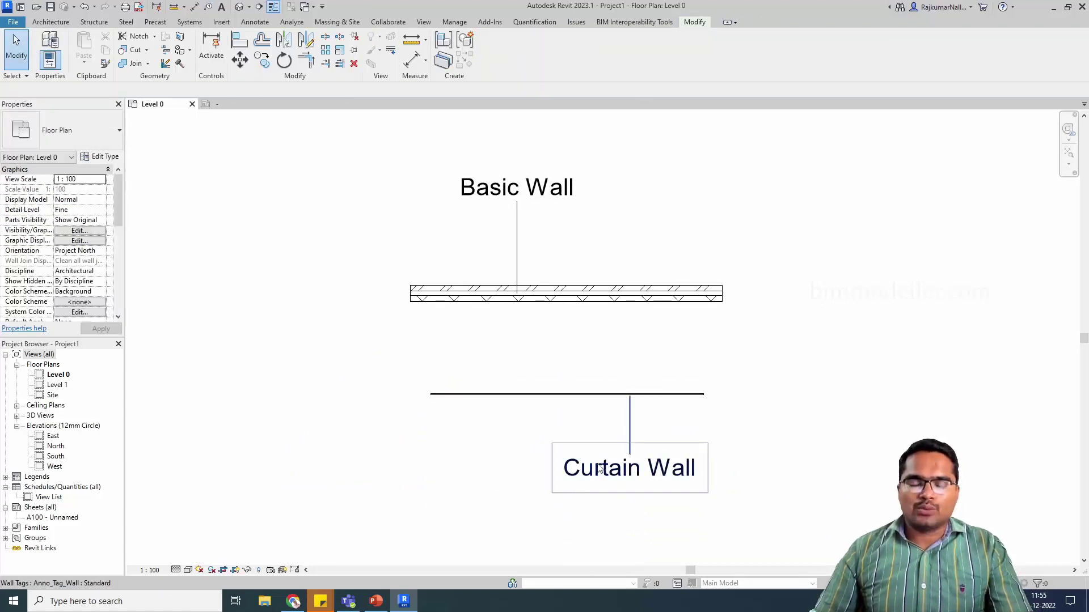
# Step: Open the basic wall's Anno_Tag_Wall tag family for editing and bring up its label parameters
pyautogui.click(516, 207)
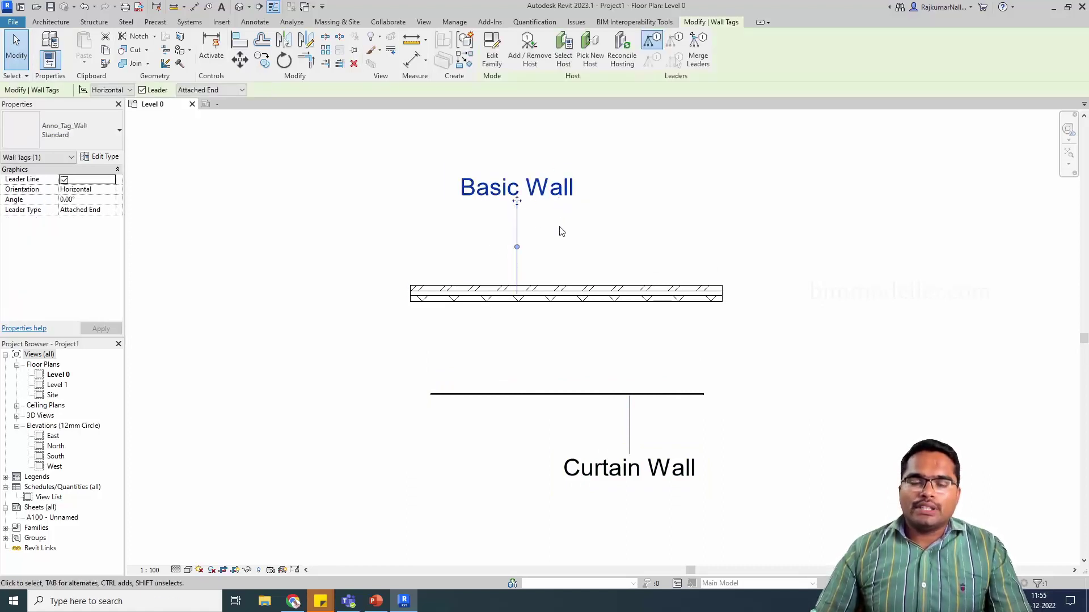
pyautogui.click(492, 49)
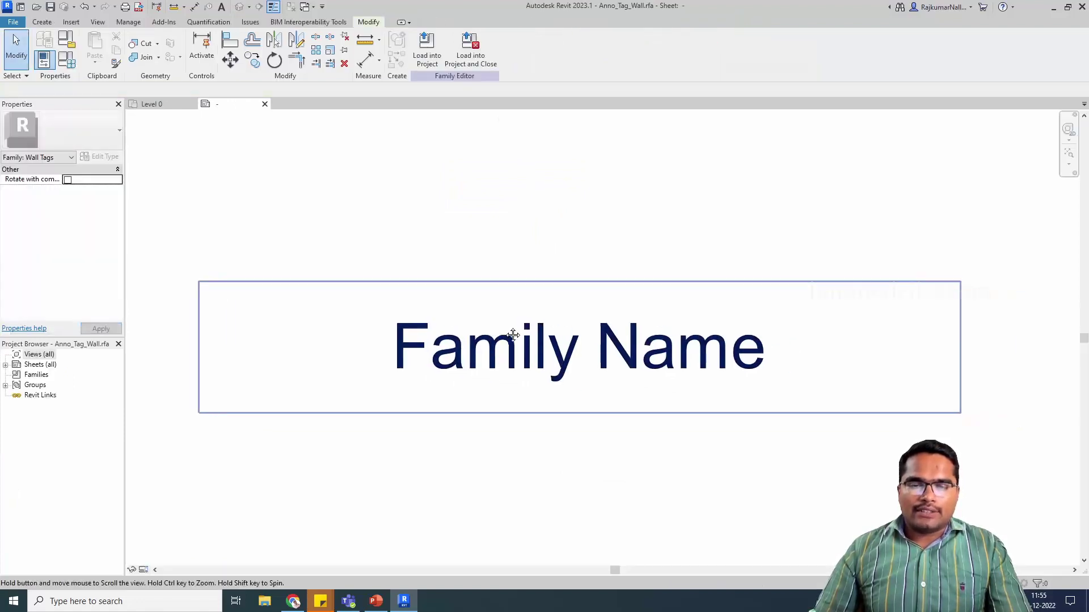
pyautogui.click(513, 335)
pyautogui.click(424, 51)
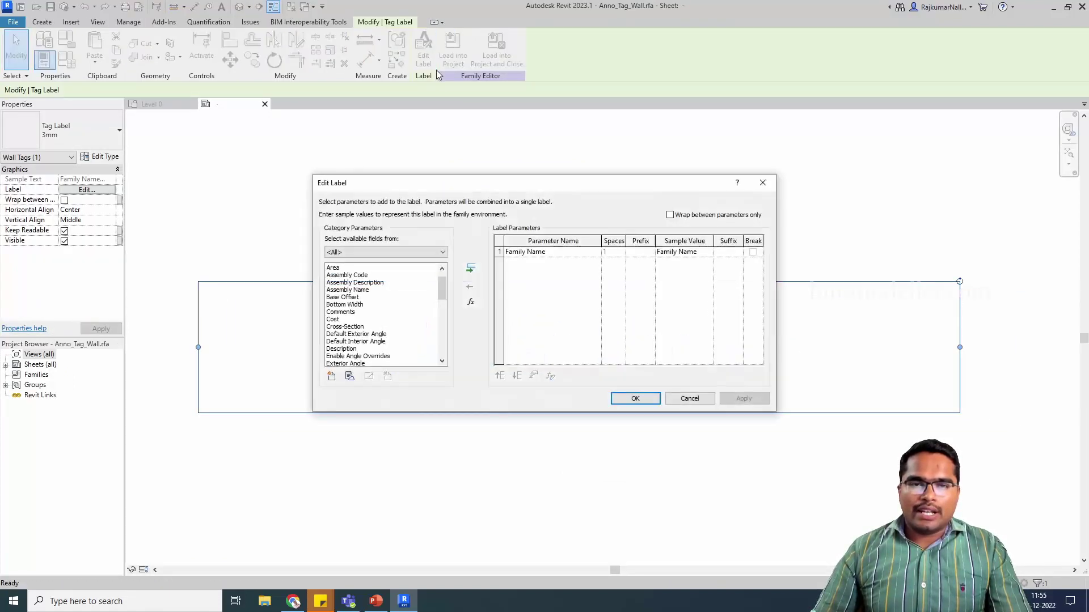
# Step: Replace Family Name with Type Name in the tag label and load the family into the project, overwriting the existing version
pyautogui.click(531, 254)
pyautogui.click(470, 287)
pyautogui.click(405, 307)
pyautogui.scroll(-4, 397, 306)
pyautogui.scroll(-6, 385, 312)
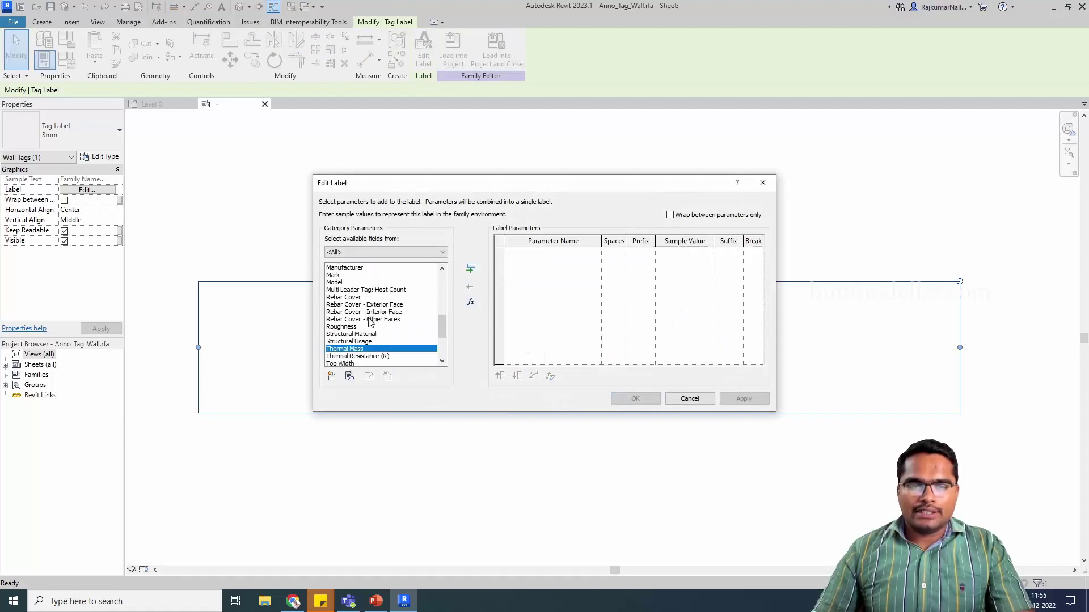
pyautogui.scroll(-2, 363, 329)
pyautogui.doubleClick(352, 349)
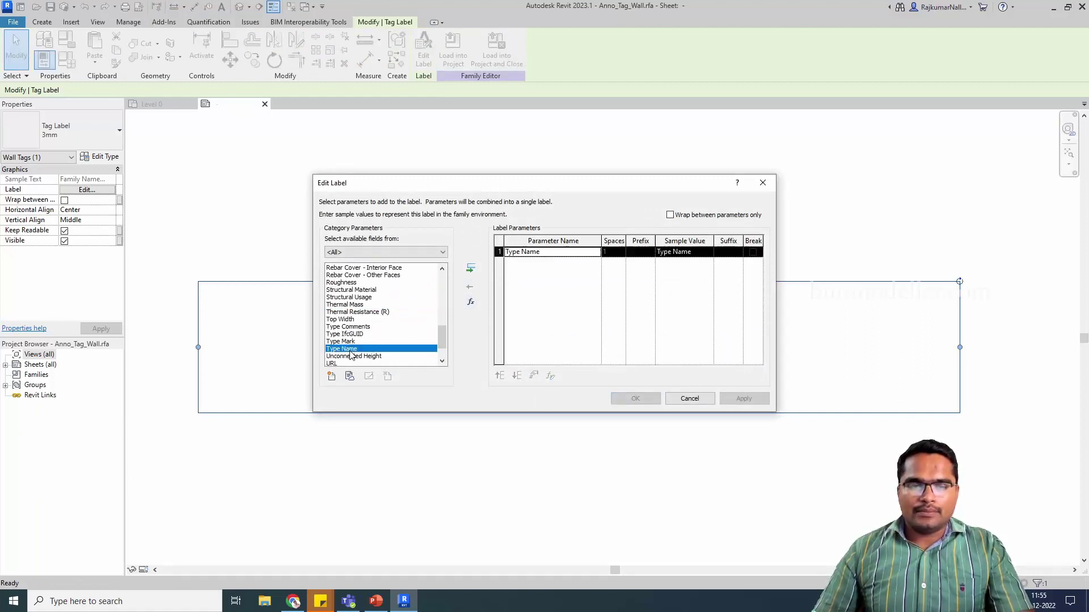
pyautogui.click(630, 398)
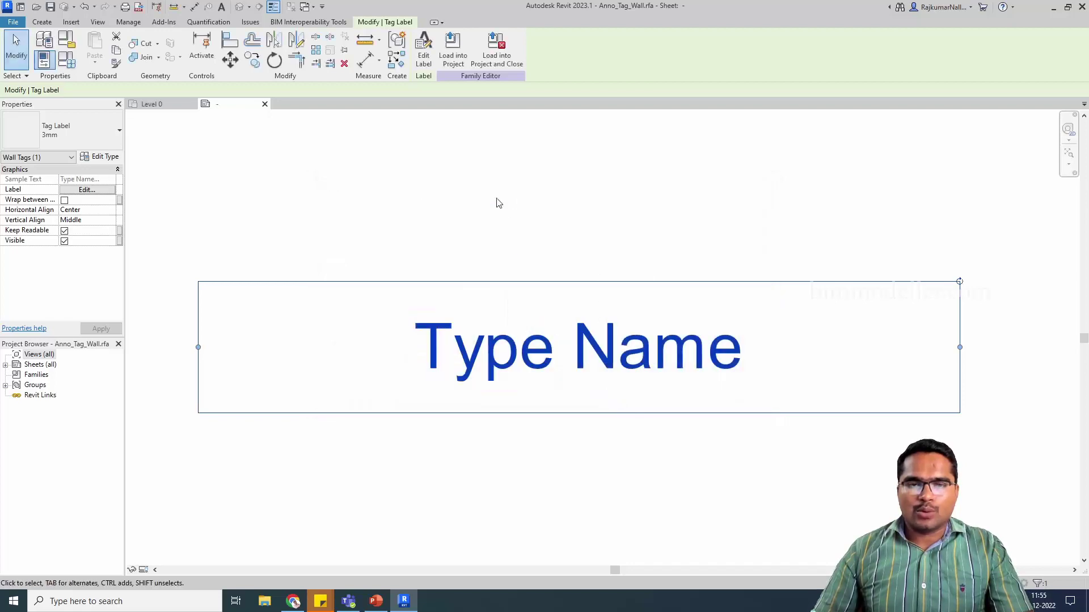
pyautogui.click(452, 50)
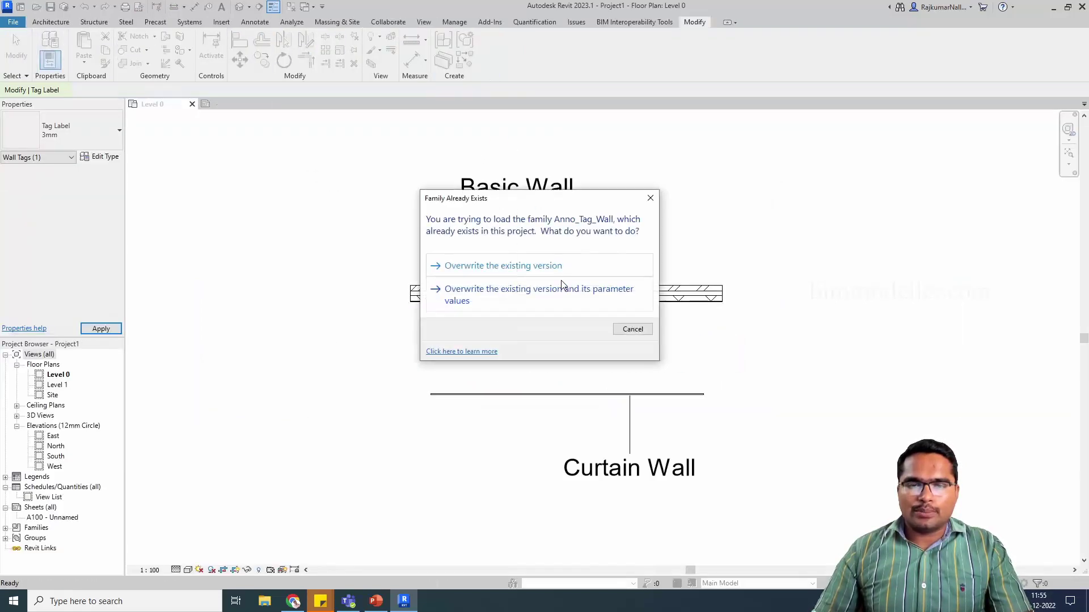
pyautogui.click(538, 267)
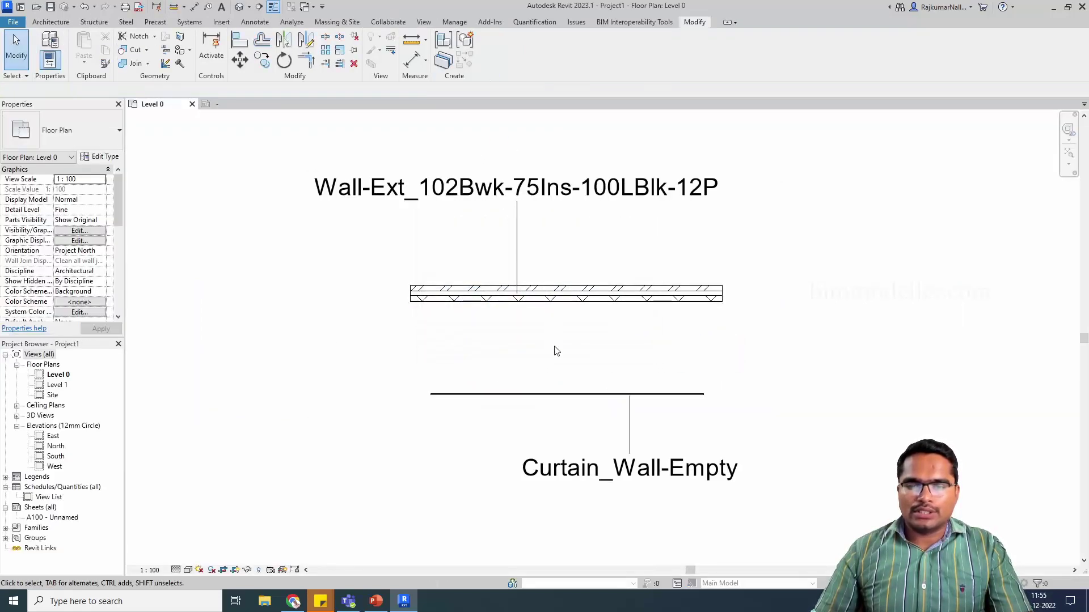
# Step: Change the type of the upper basic wall to Wall-Int_12P-100Blk-12P and check its tag
pyautogui.click(528, 306)
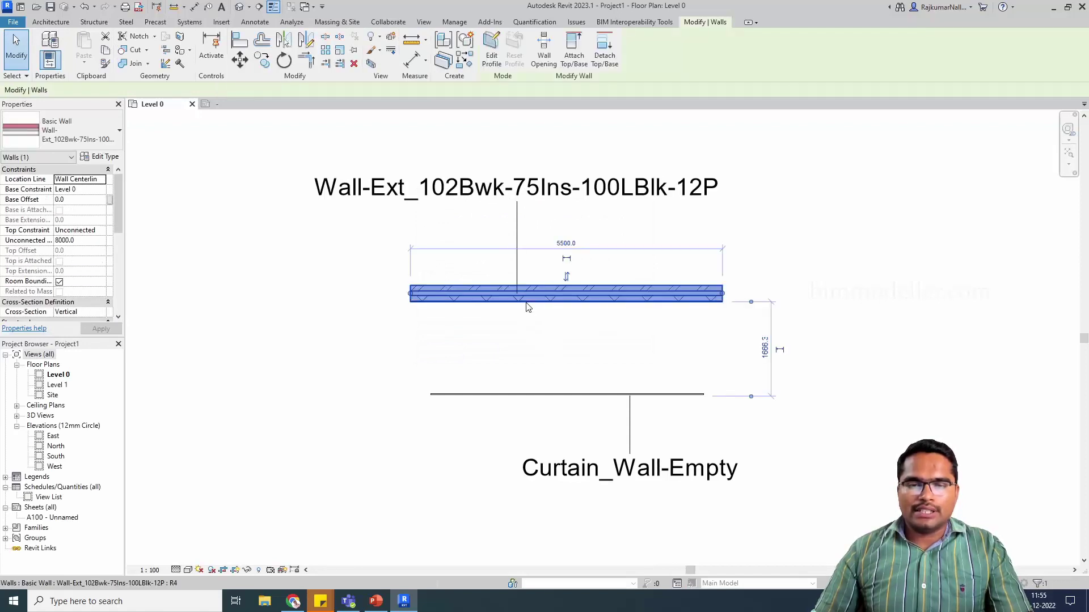
pyautogui.click(79, 139)
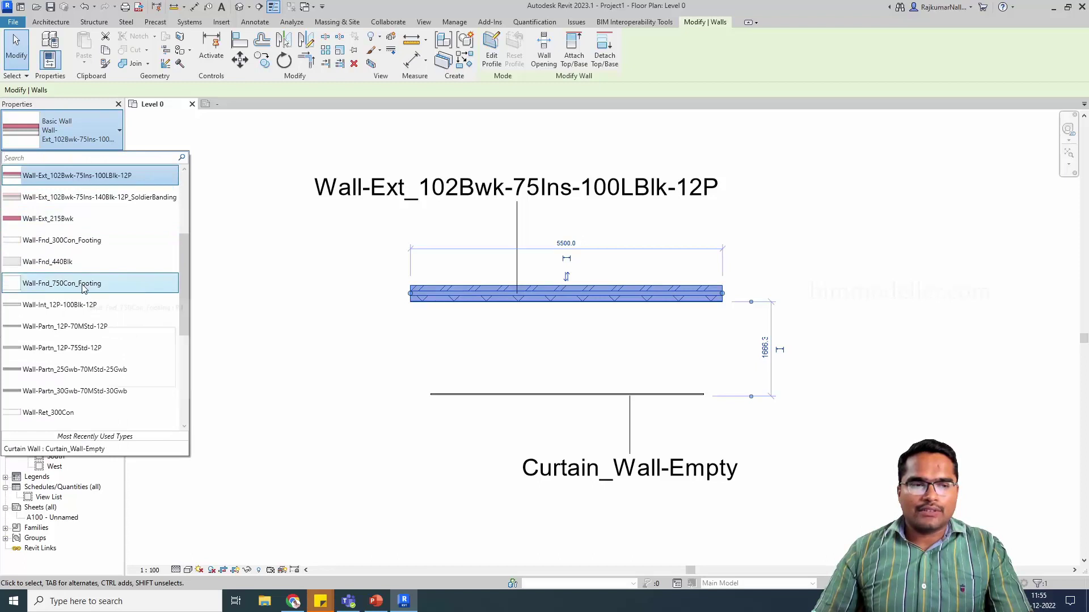
pyautogui.click(63, 305)
pyautogui.click(481, 360)
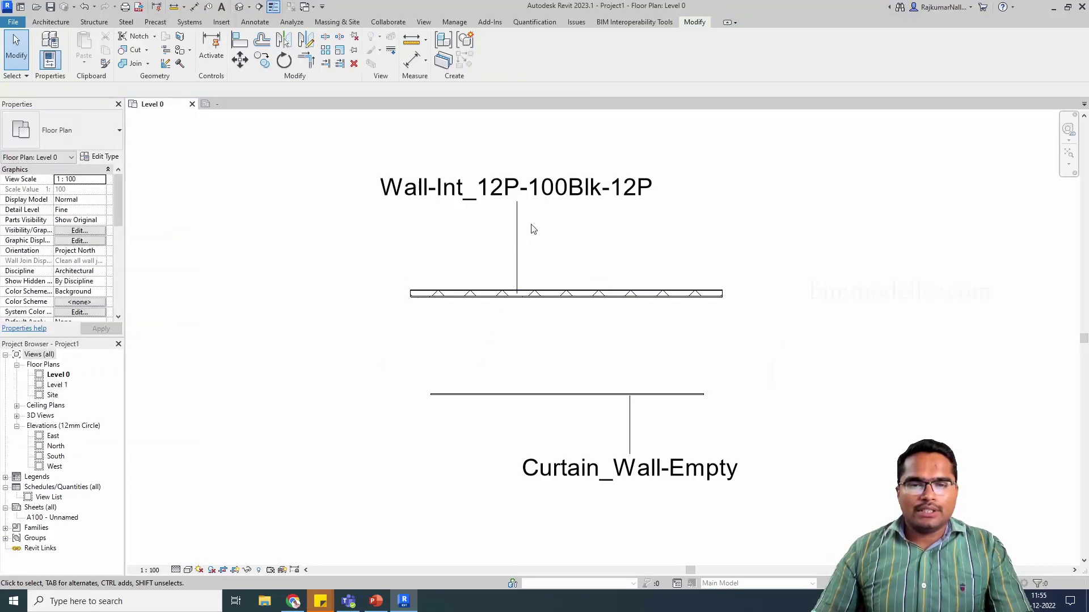
pyautogui.click(531, 211)
pyautogui.click(576, 359)
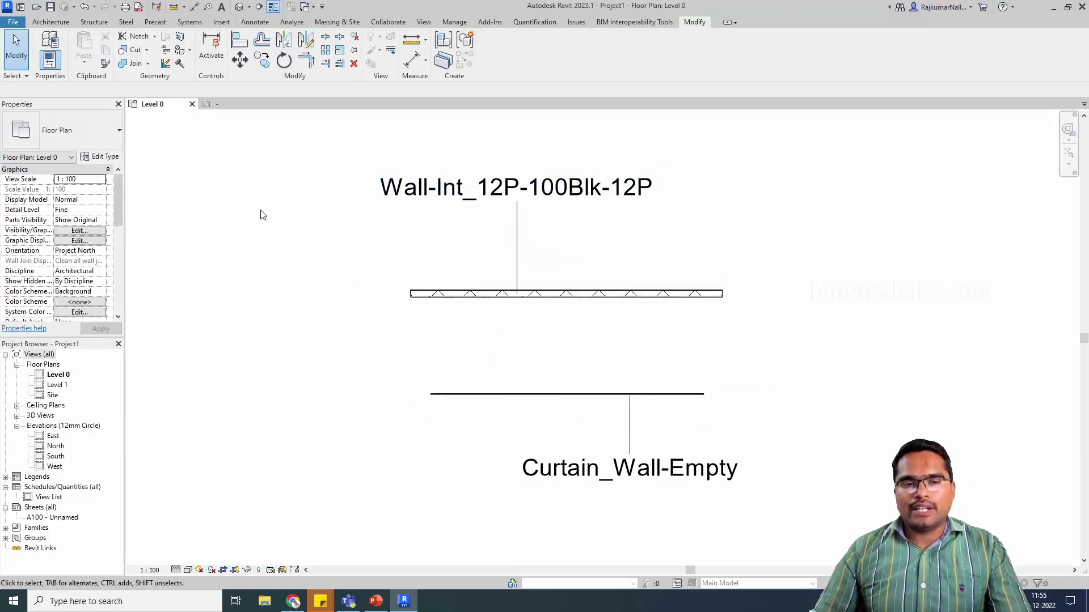
# Step: Review the category parameters available for the label in the Anno_Tag_Wall family, then close the label editor
pyautogui.click(225, 104)
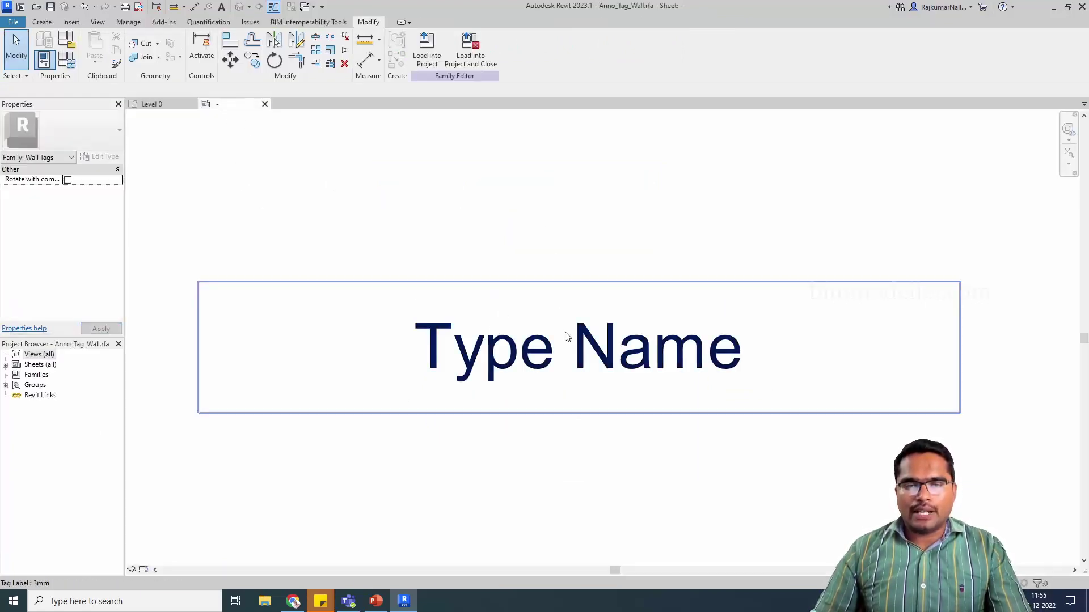
pyautogui.click(567, 339)
pyautogui.click(423, 51)
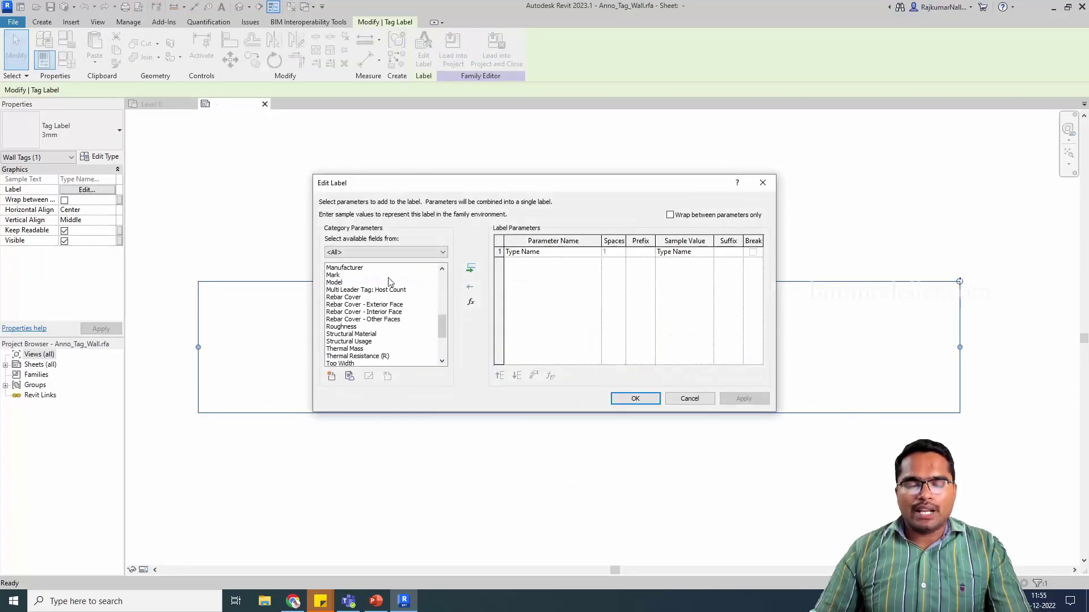
pyautogui.scroll(-4, 368, 321)
pyautogui.click(364, 319)
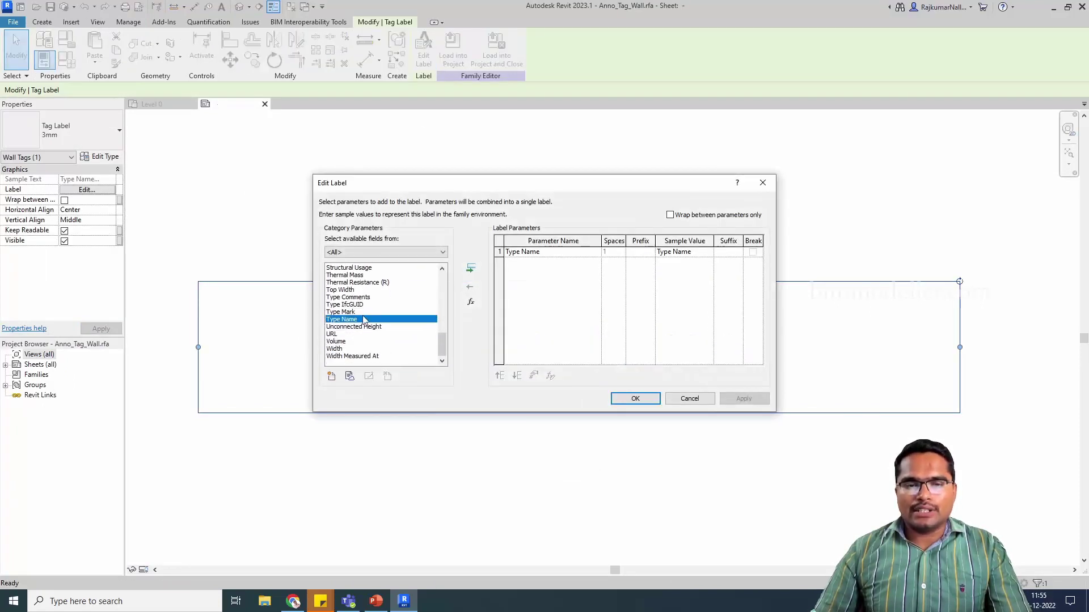
pyautogui.scroll(8, 364, 319)
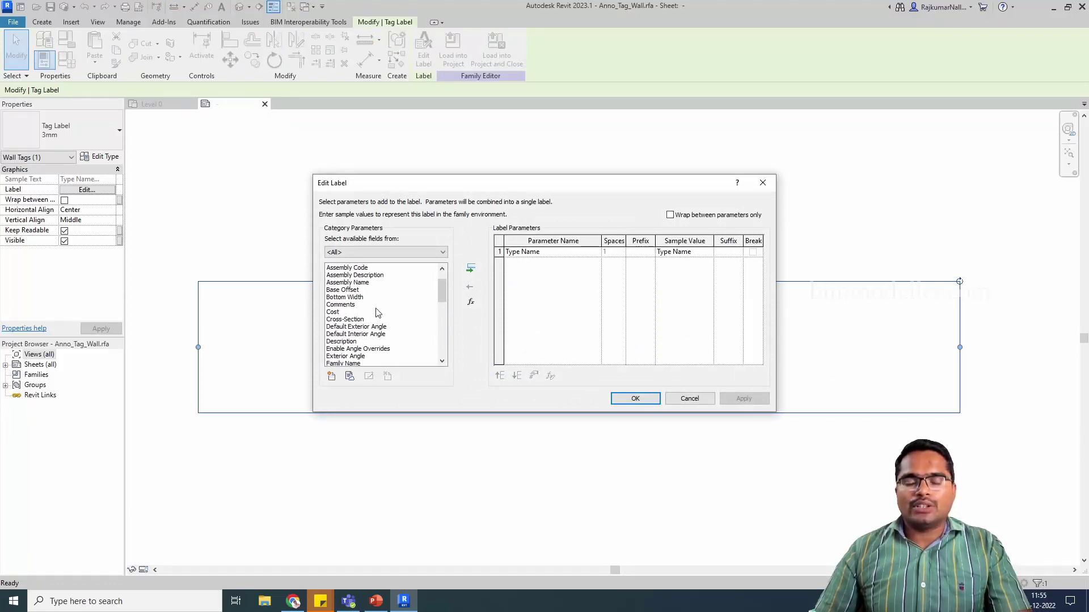
pyautogui.press('Return')
pyautogui.press('Escape')
# Step: Examine the new-parameter options in the tag's Family Types against the PowerPoint Venn diagram, then return to the Level 0 plan without adding one
pyautogui.click(66, 59)
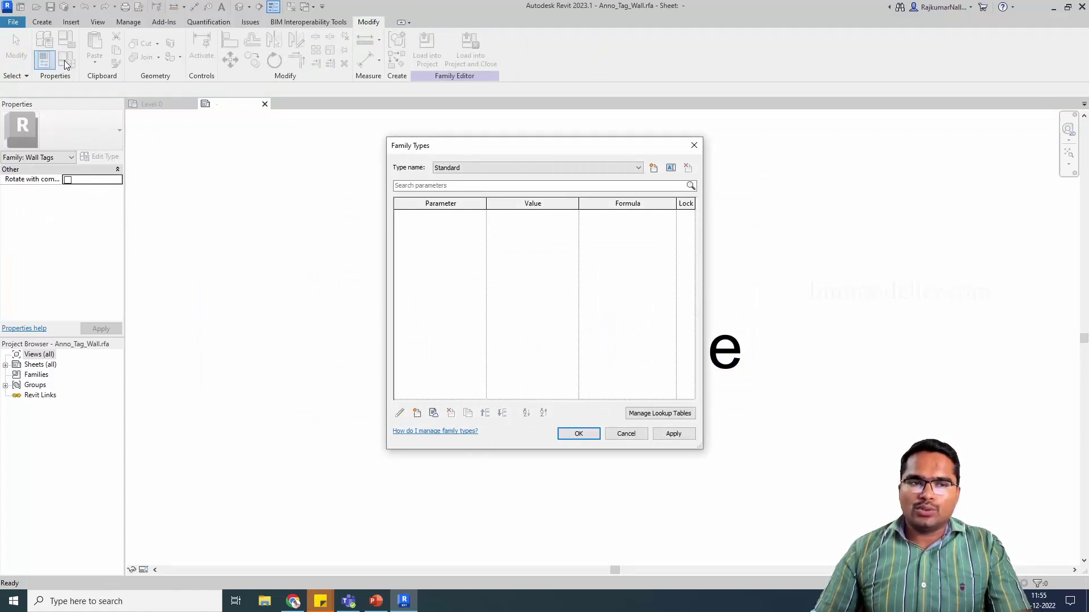
pyautogui.click(417, 414)
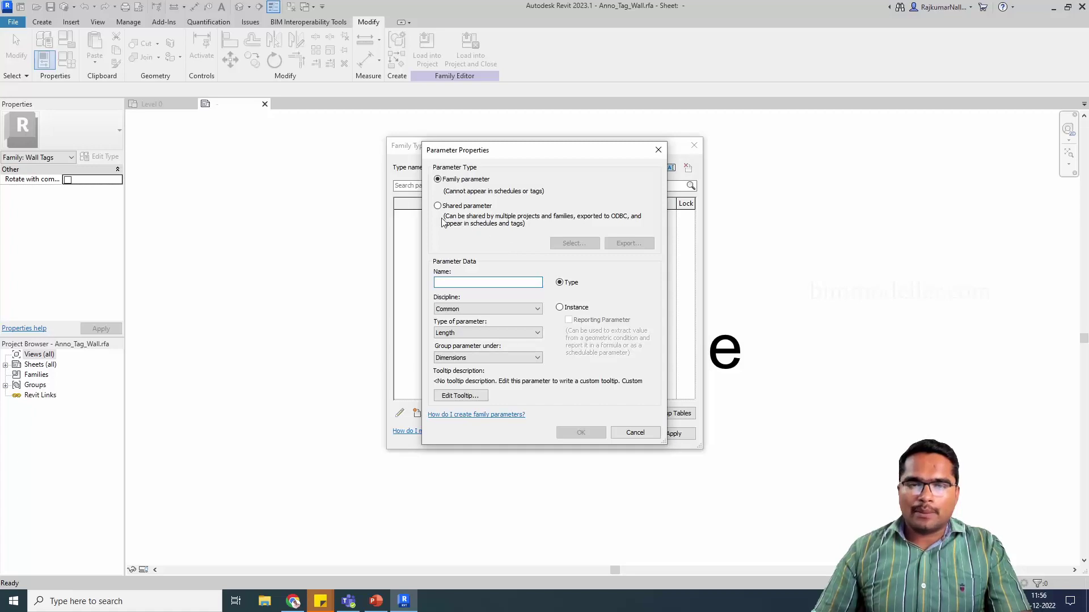
pyautogui.click(377, 602)
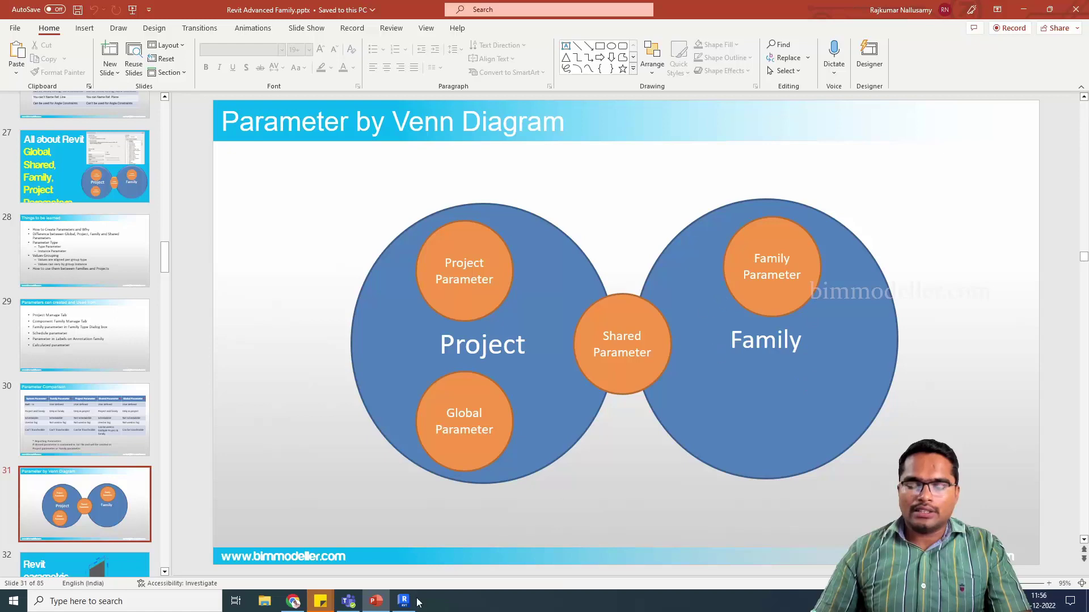
pyautogui.click(387, 604)
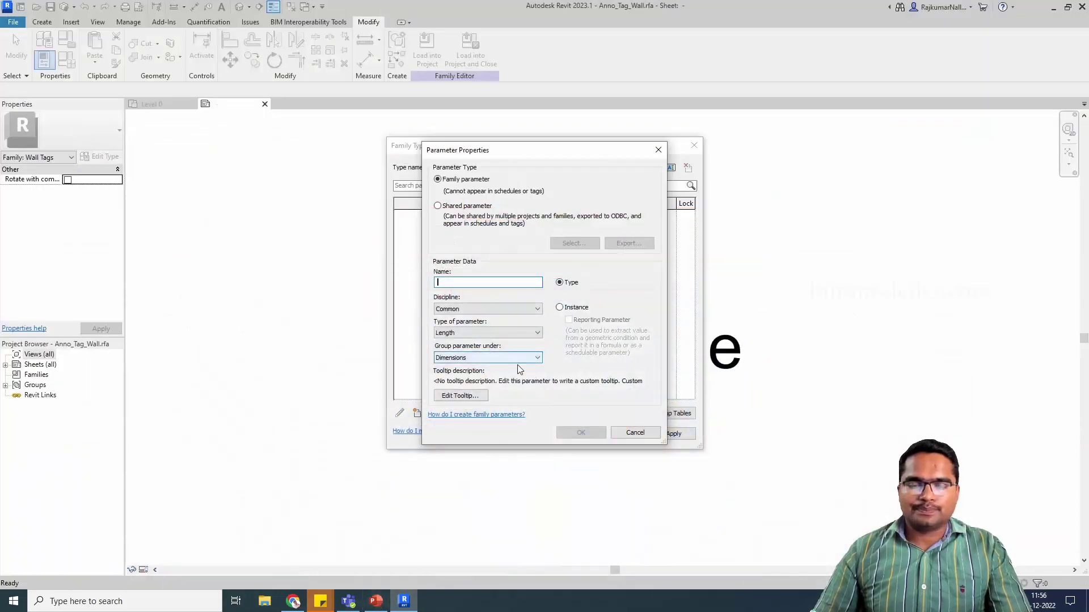
pyautogui.press('Escape')
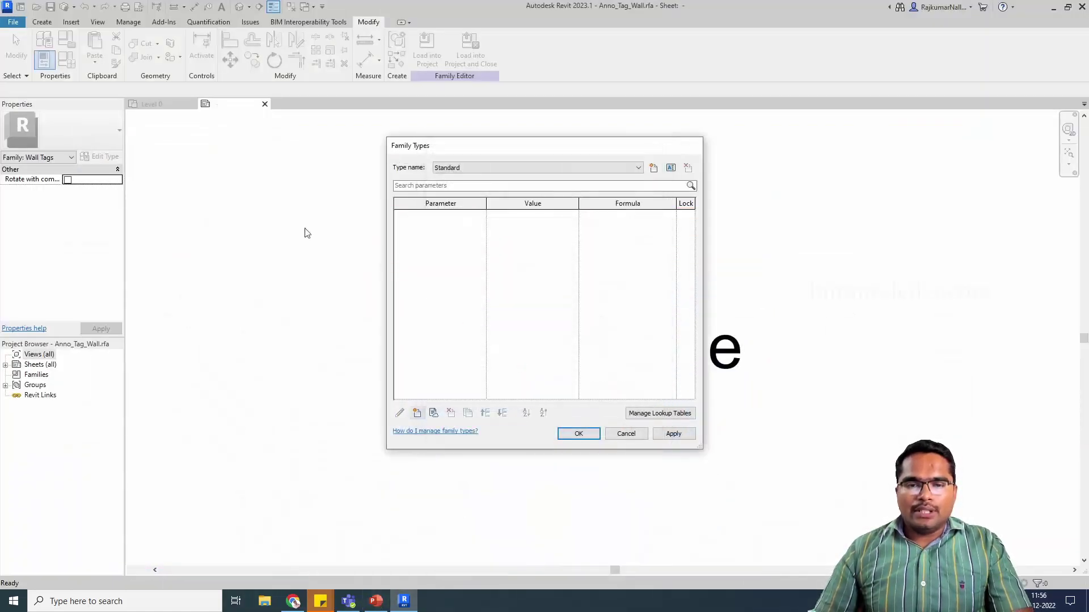
pyautogui.press('Escape')
pyautogui.click(161, 109)
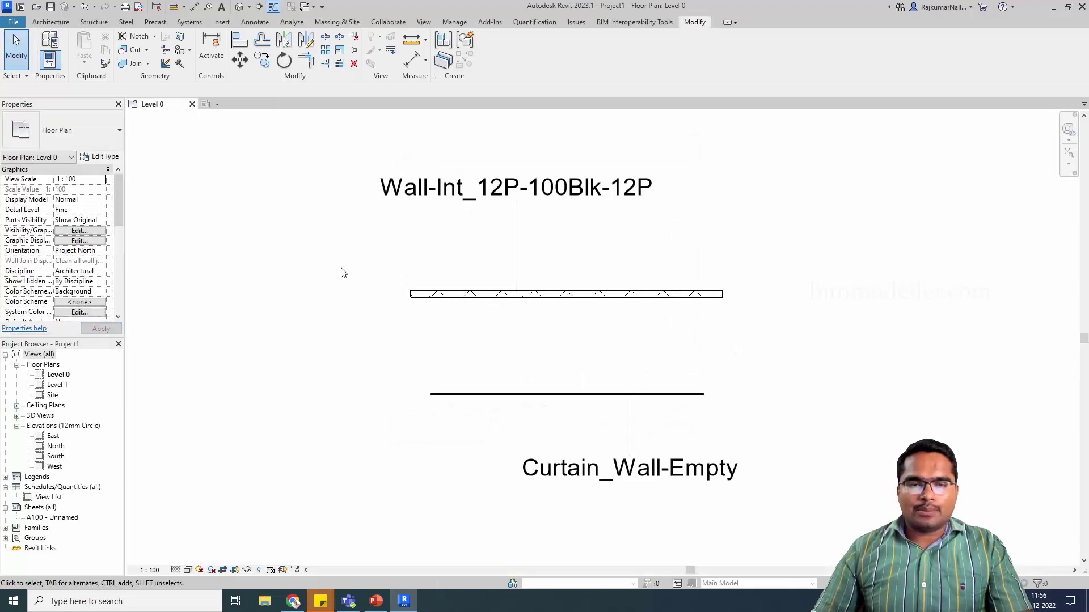
# Step: Start a new project parameter named Project Parameter, with Text as its type of parameter
pyautogui.click(455, 22)
pyautogui.click(227, 37)
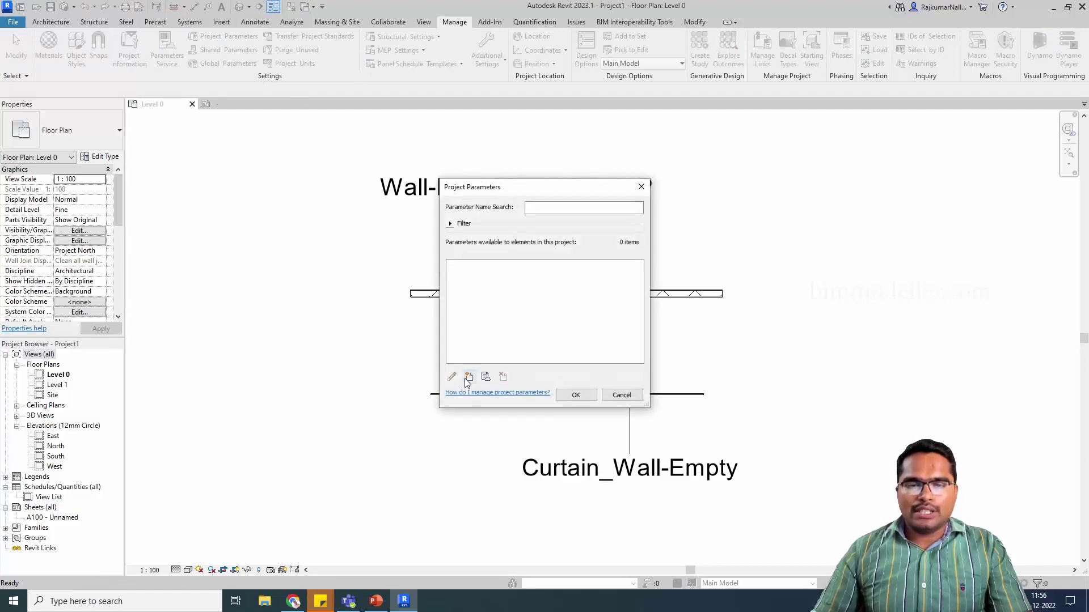
pyautogui.click(469, 377)
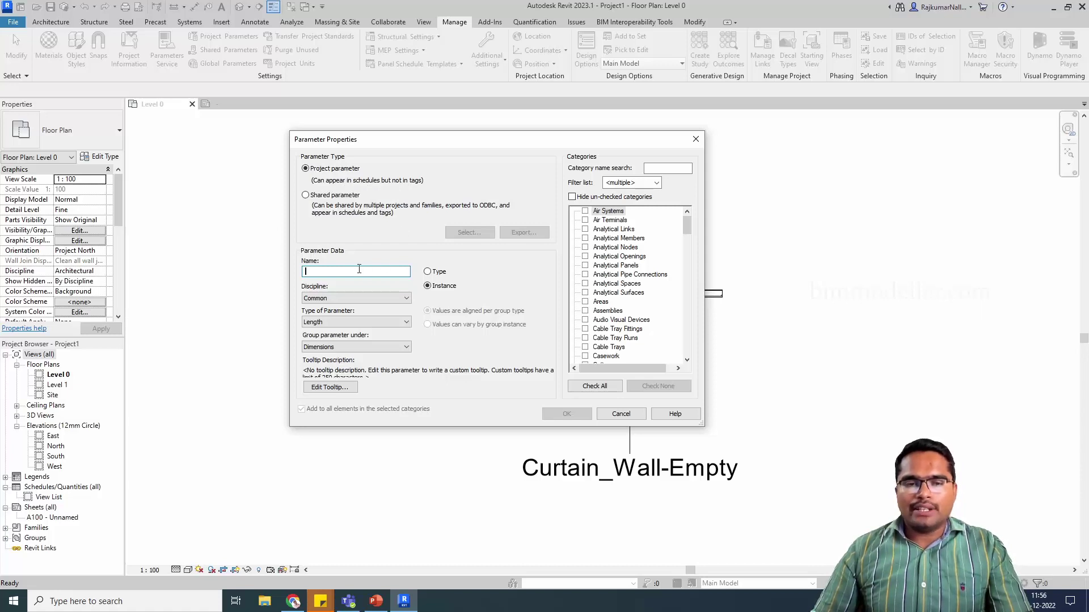
pyautogui.write('Project Parameter')
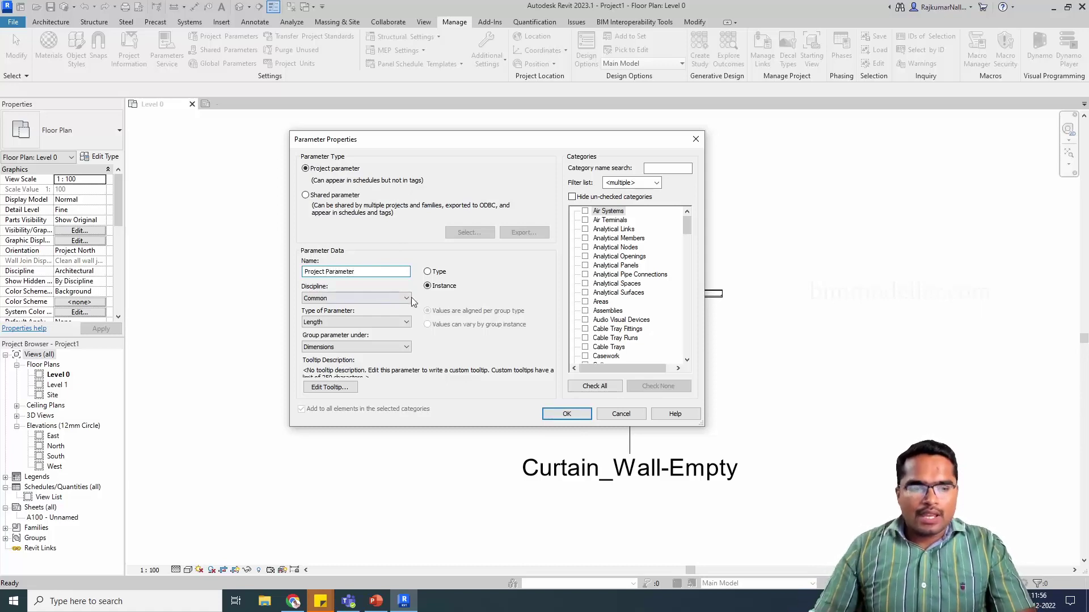
pyautogui.click(393, 322)
pyautogui.click(357, 391)
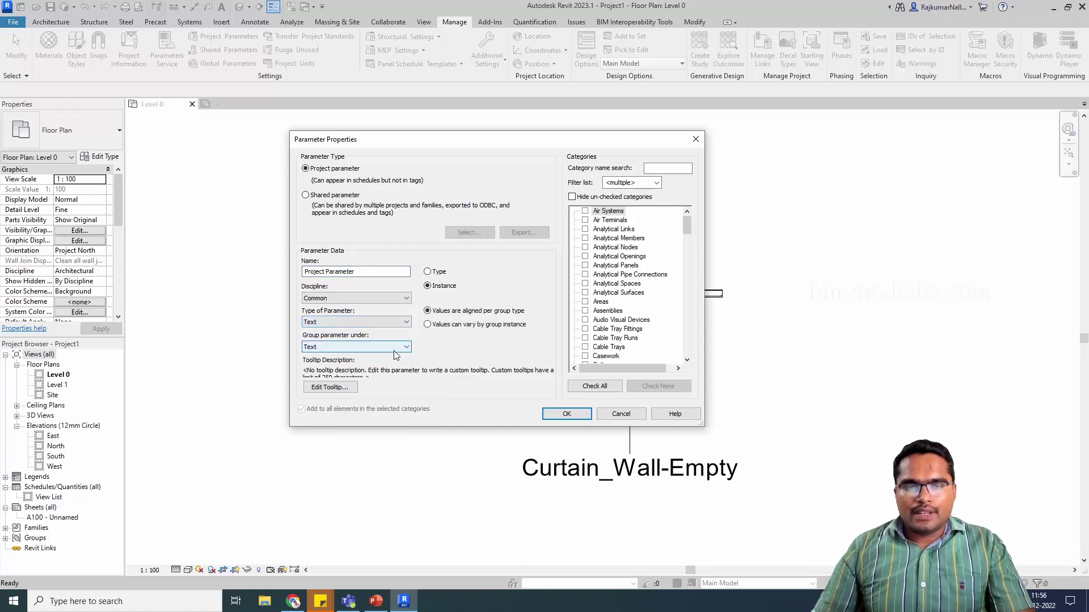
# Step: Assign the new project parameter to the Walls category, hide the un-checked categories, and confirm its creation
pyautogui.scroll(-20, 673, 322)
pyautogui.click(633, 320)
pyautogui.click(585, 320)
pyautogui.click(606, 197)
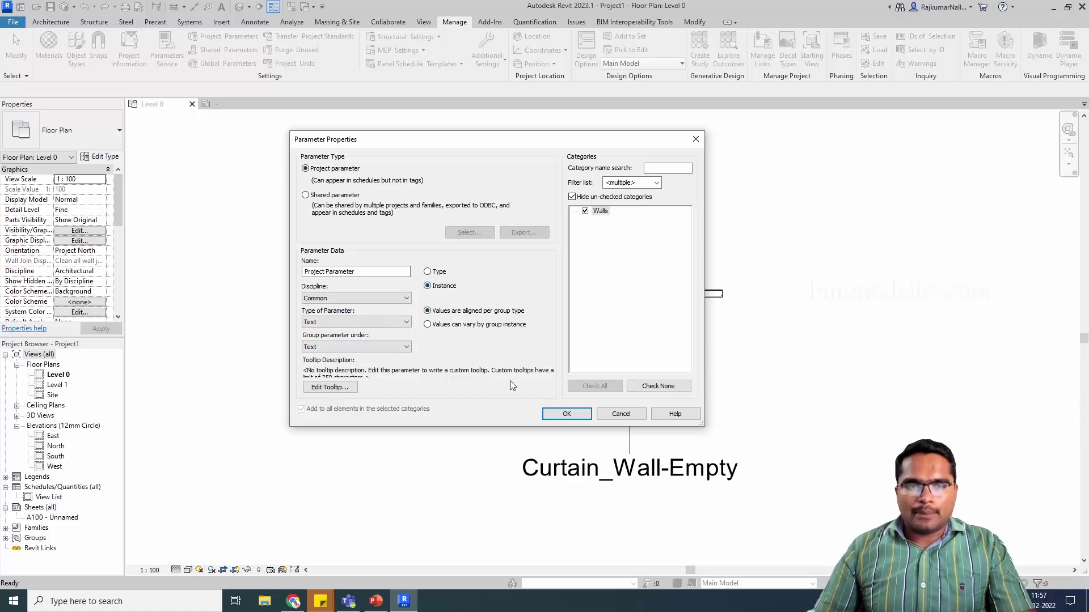
pyautogui.click(567, 415)
pyautogui.click(575, 397)
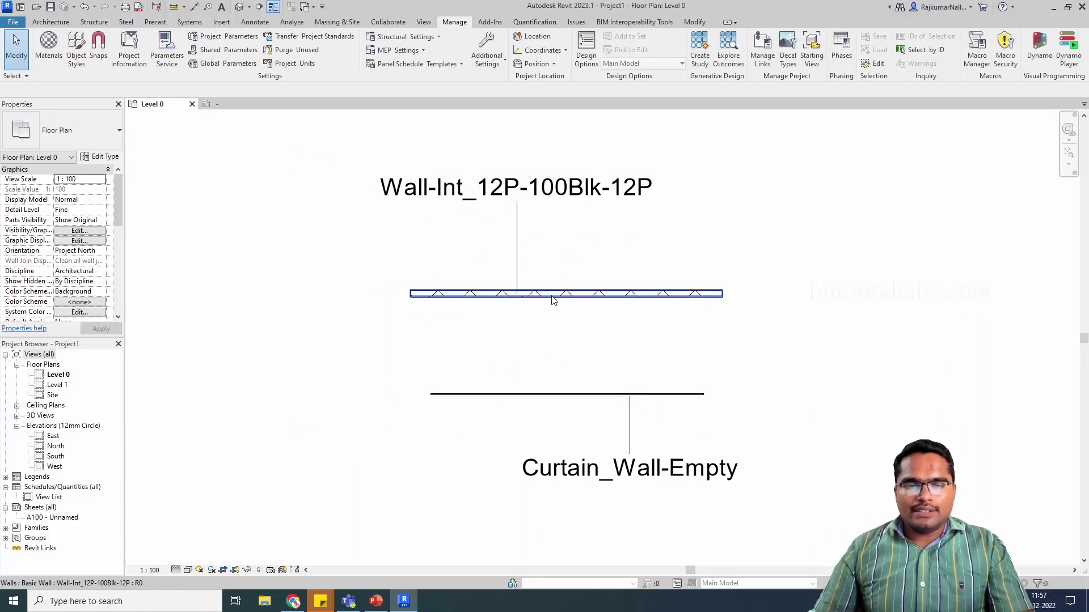
# Step: Set the upper basic wall's Project Parameter to Project Test Value and reselect the wall to check it
pyautogui.click(554, 295)
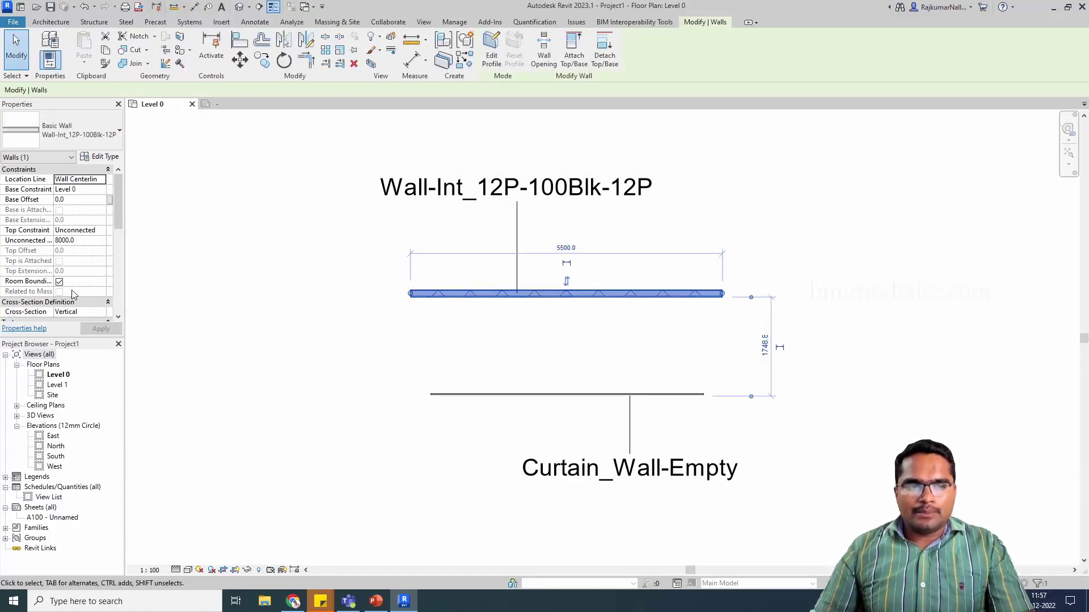
pyautogui.scroll(-8, 80, 268)
pyautogui.scroll(-2, 79, 268)
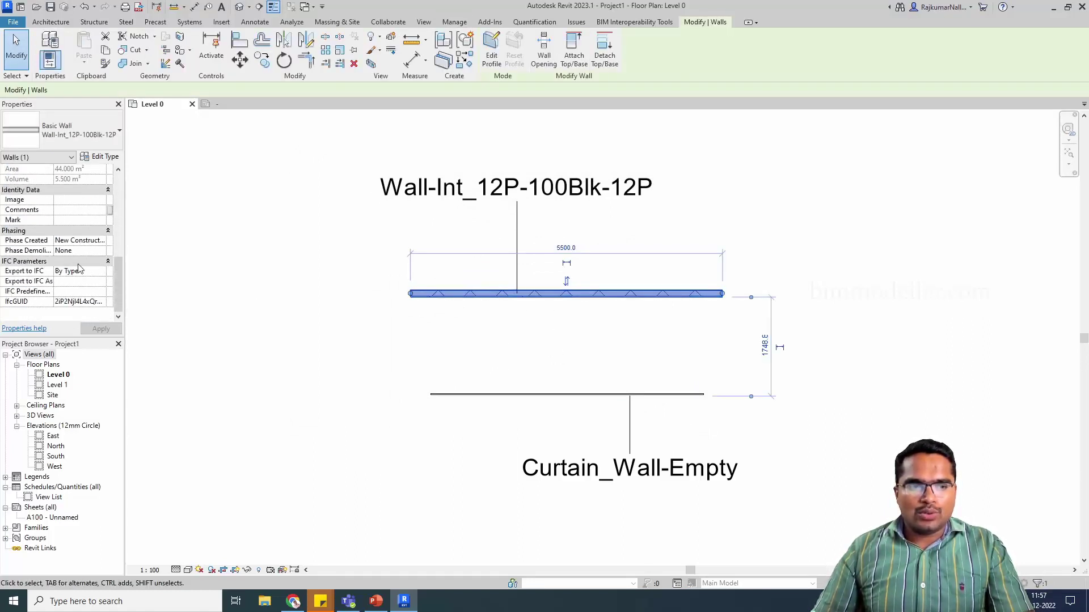
pyautogui.scroll(5, 30, 256)
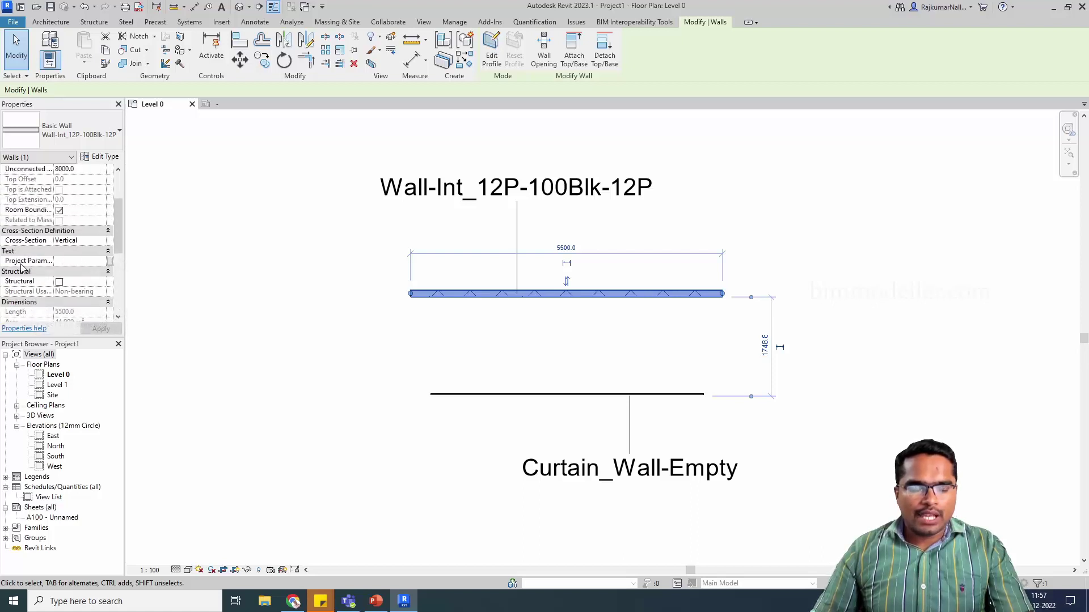
pyautogui.click(77, 262)
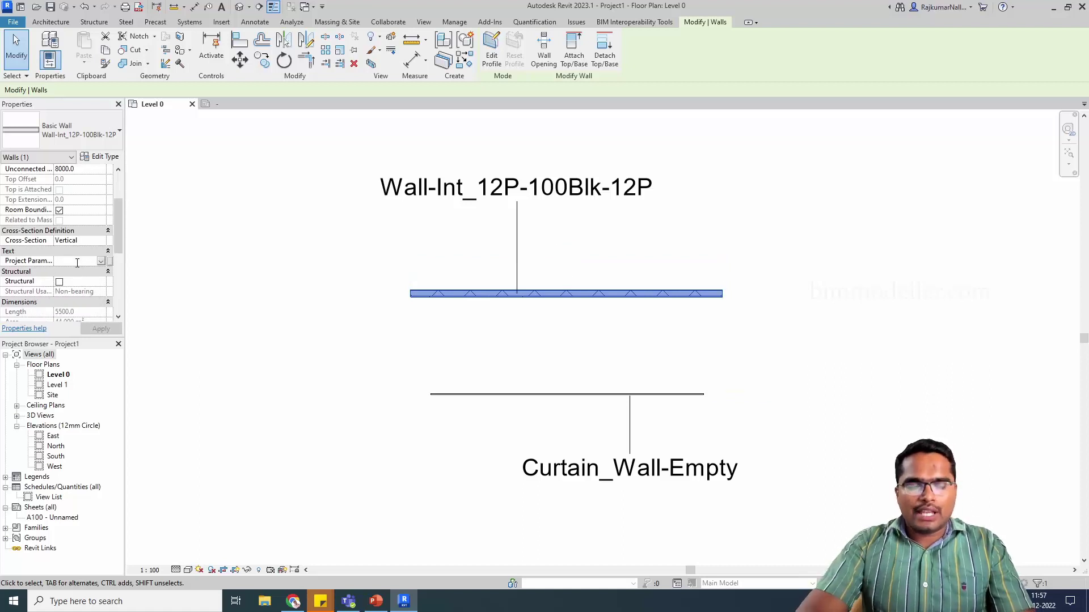
pyautogui.write('Pro')
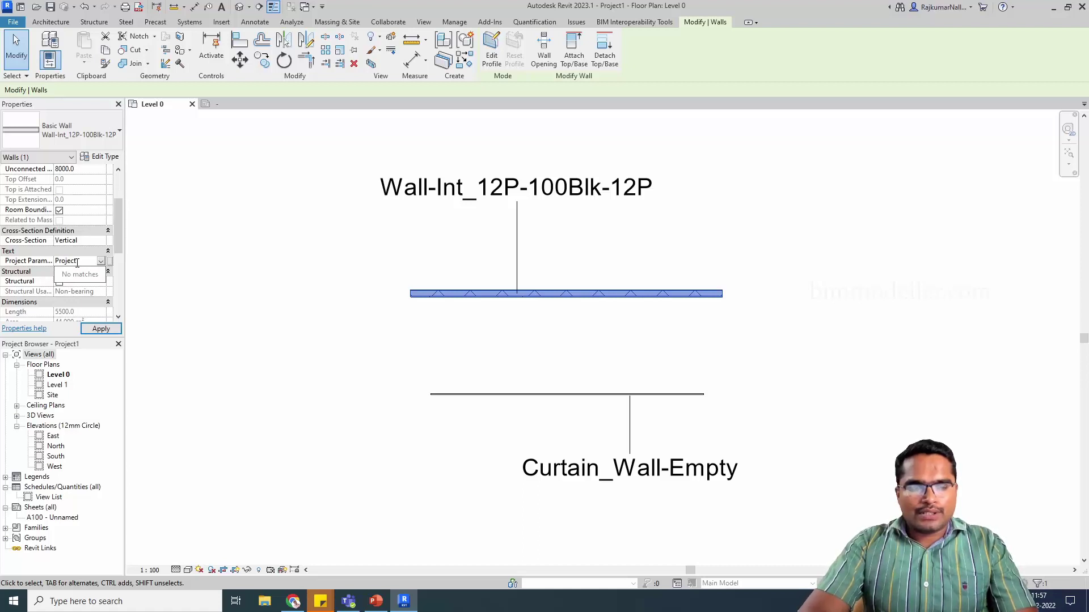
pyautogui.write('ject Test P')
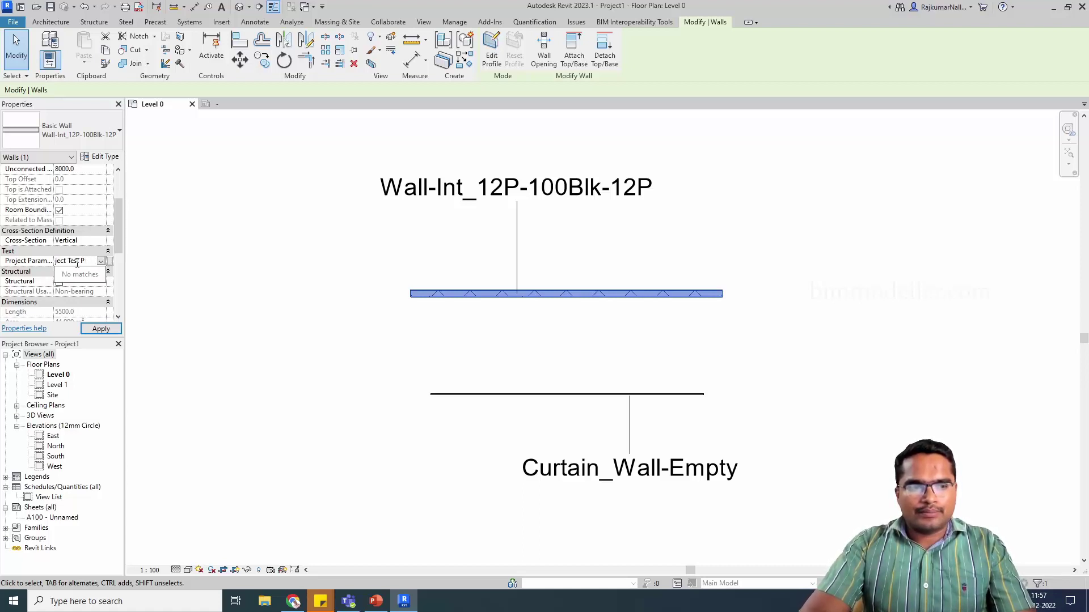
pyautogui.write('rame')
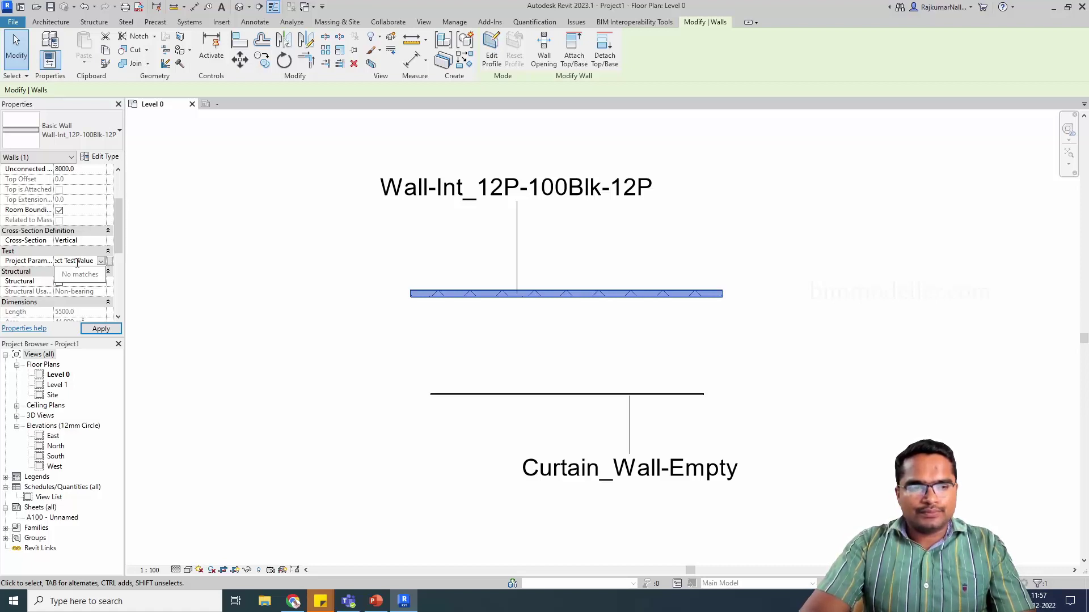
pyautogui.click(460, 348)
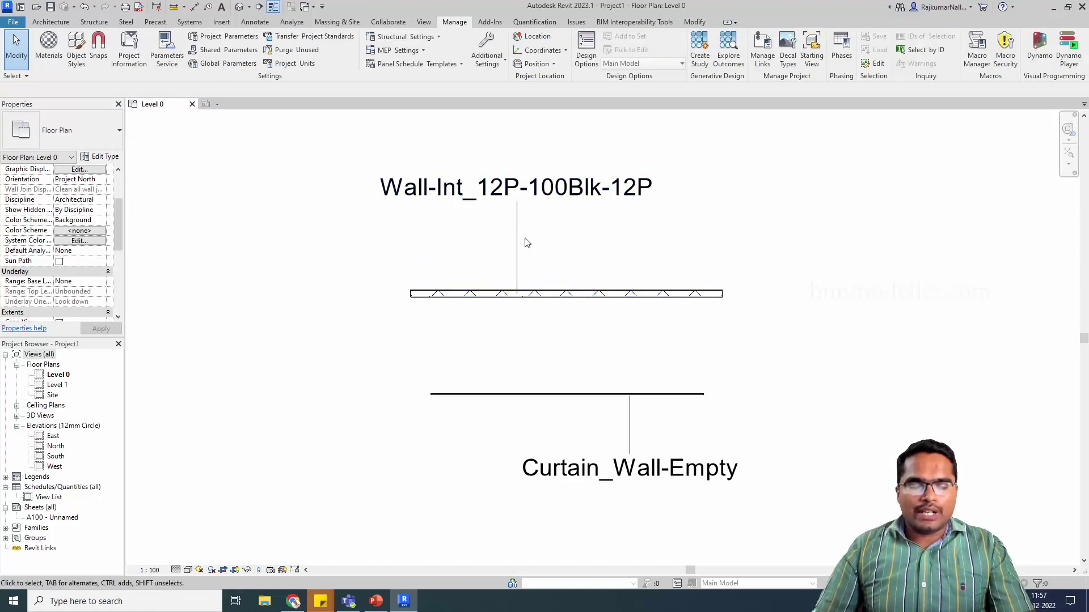
pyautogui.click(561, 295)
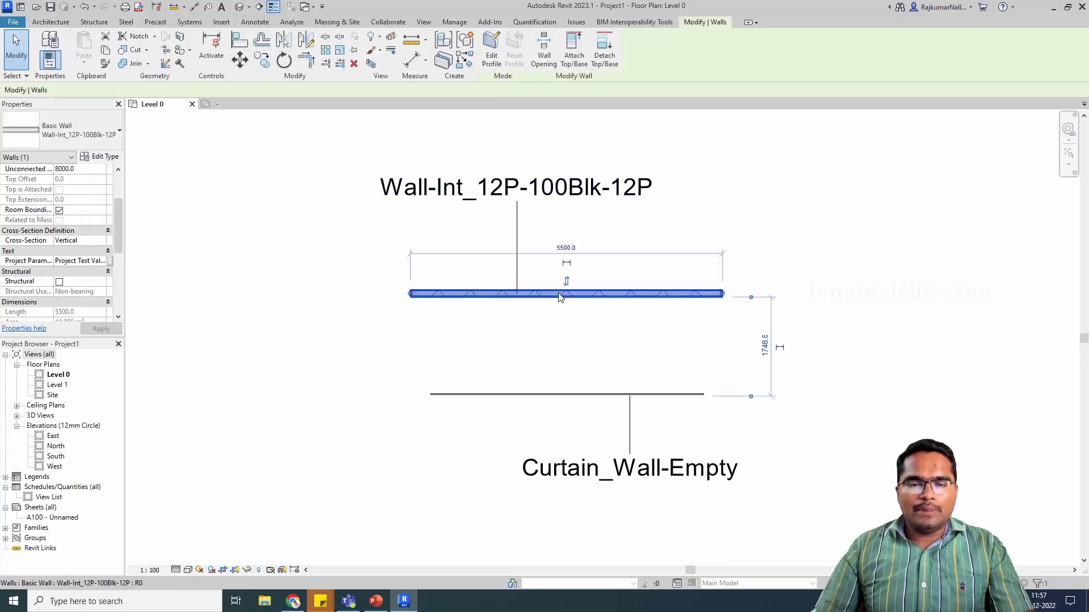
pyautogui.click(518, 308)
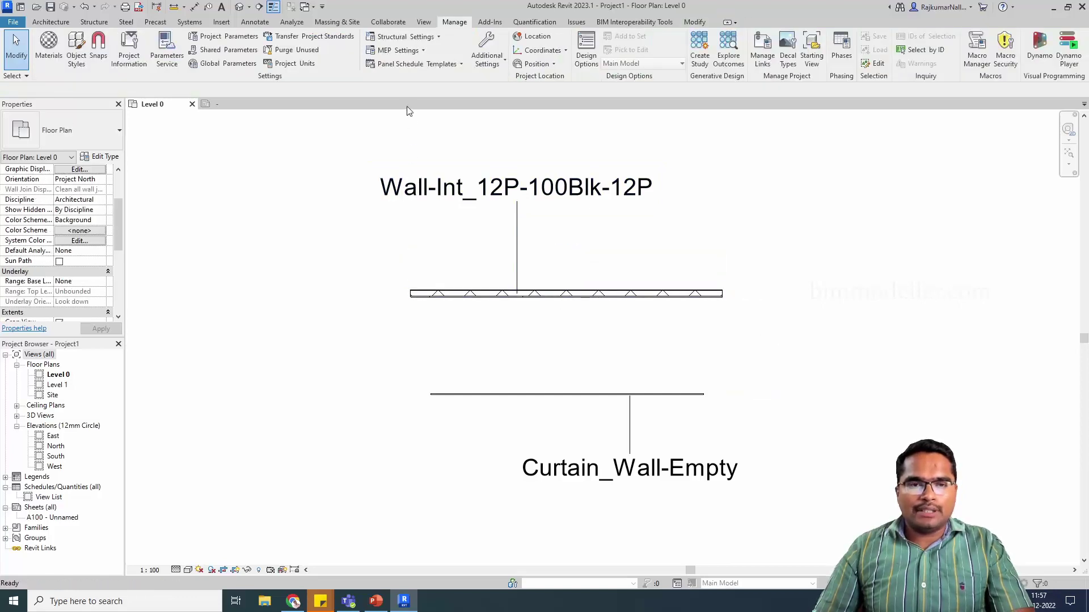
# Step: Create a new schedule of building components for the Walls category, named Wall Schedule
pyautogui.click(424, 22)
pyautogui.click(671, 57)
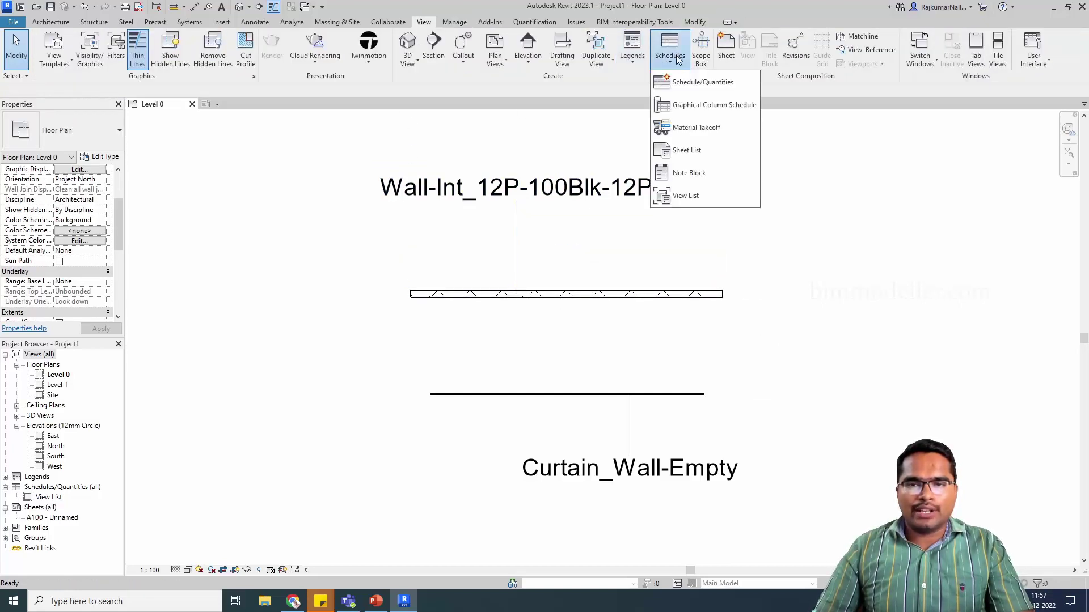
pyautogui.click(686, 83)
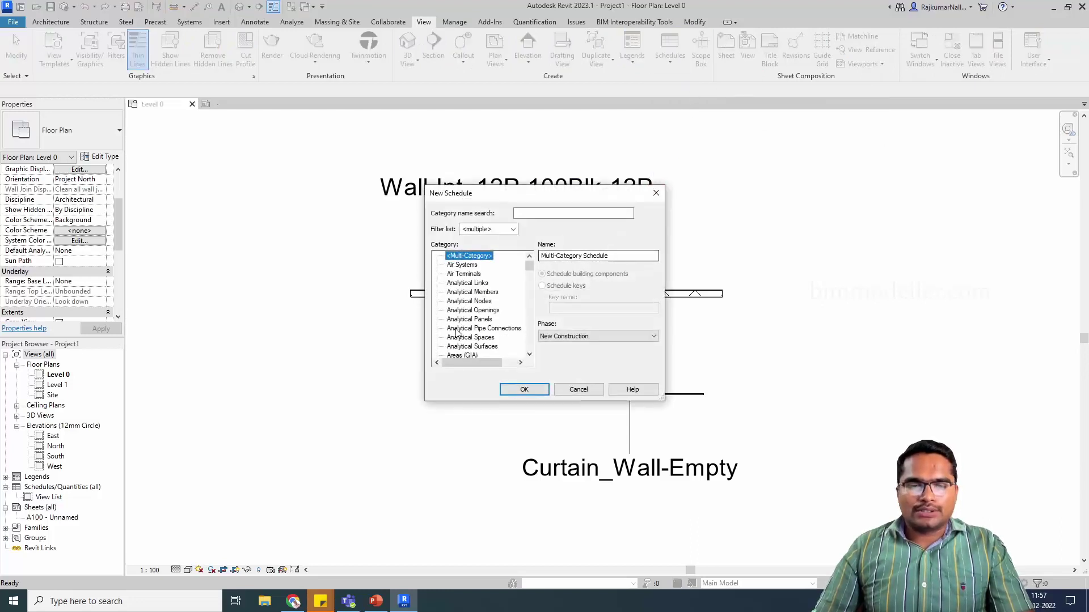
pyautogui.click(459, 319)
pyautogui.scroll(-3, 459, 321)
pyautogui.press('w')
pyautogui.scroll(-1, 459, 321)
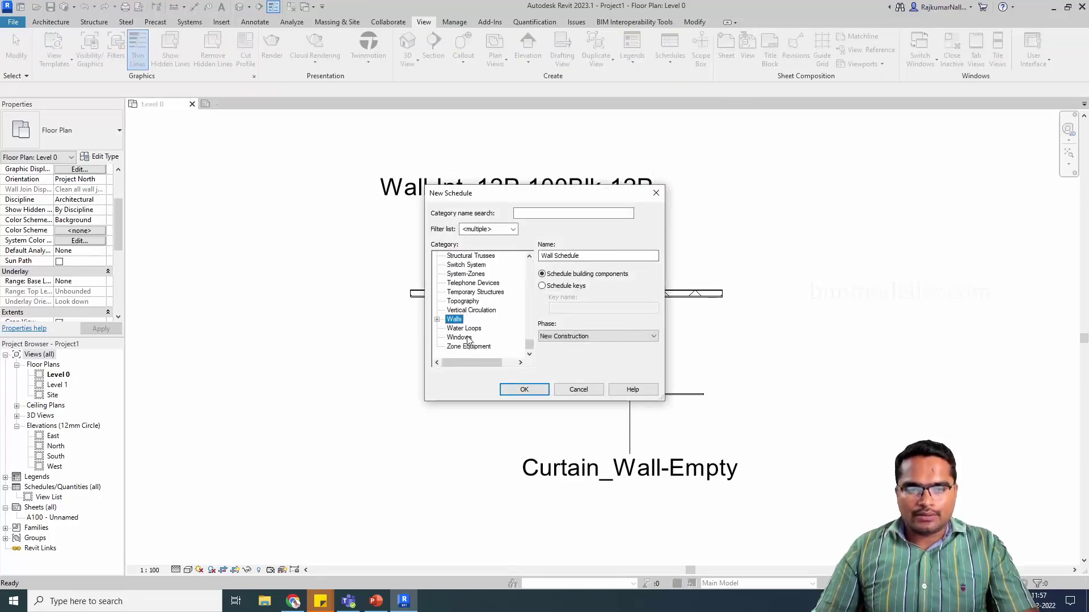
pyautogui.click(516, 396)
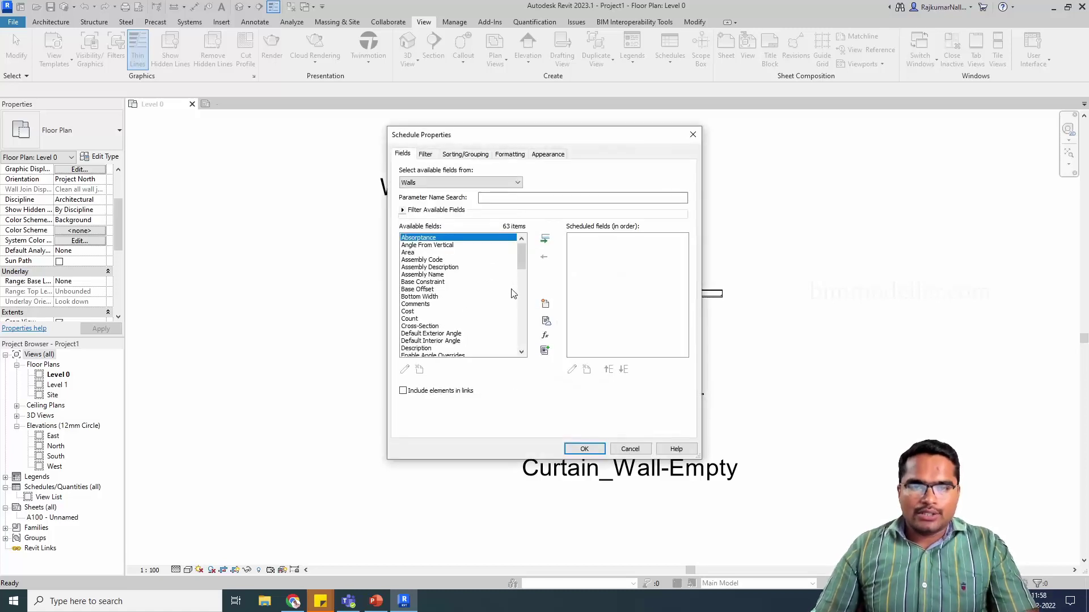
# Step: Add Project Parameter, Family, and Family and Type as the wall schedule's fields and generate the schedule
pyautogui.click(454, 260)
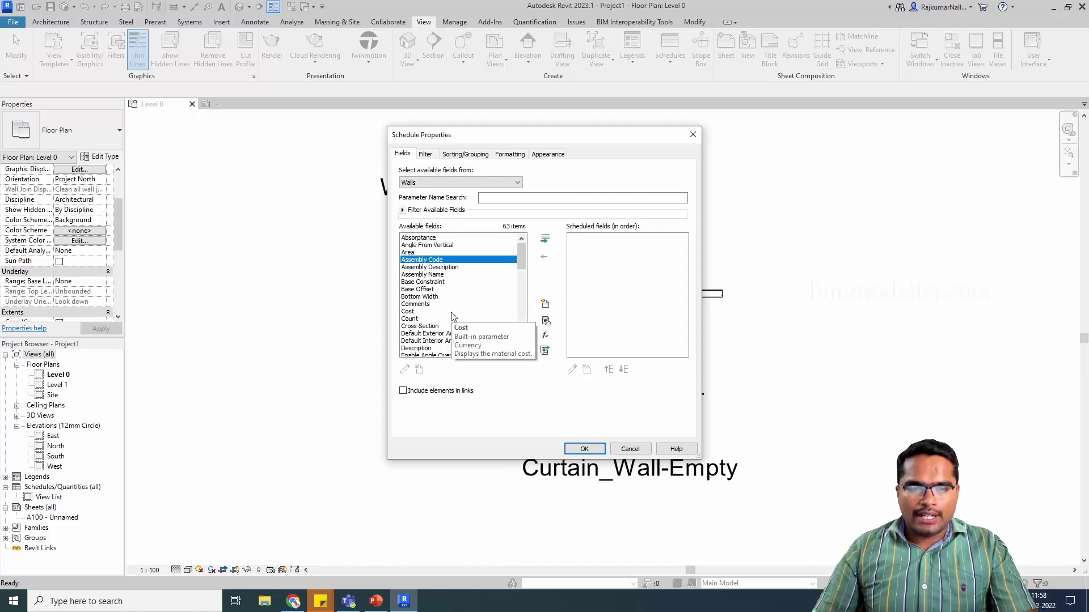
pyautogui.press('p')
pyautogui.scroll(-4, 448, 334)
pyautogui.click(434, 298)
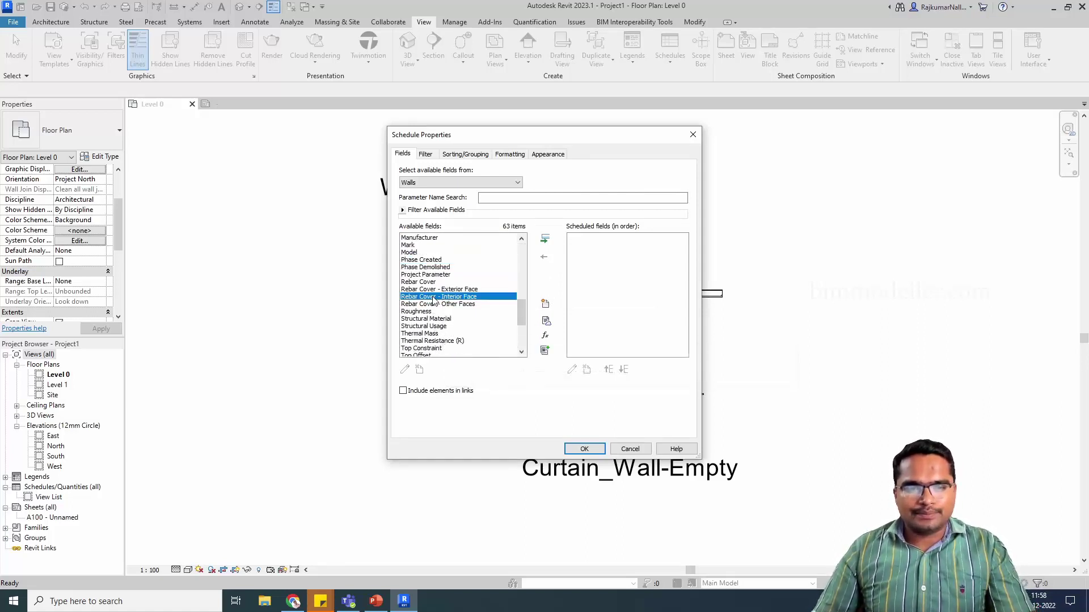
pyautogui.click(435, 327)
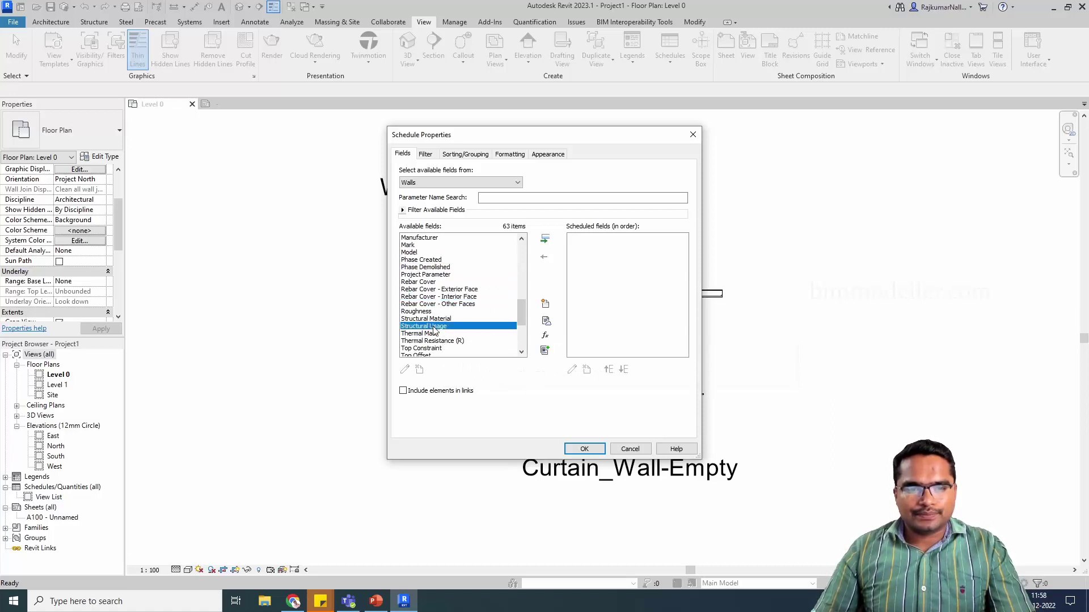
pyautogui.doubleClick(429, 275)
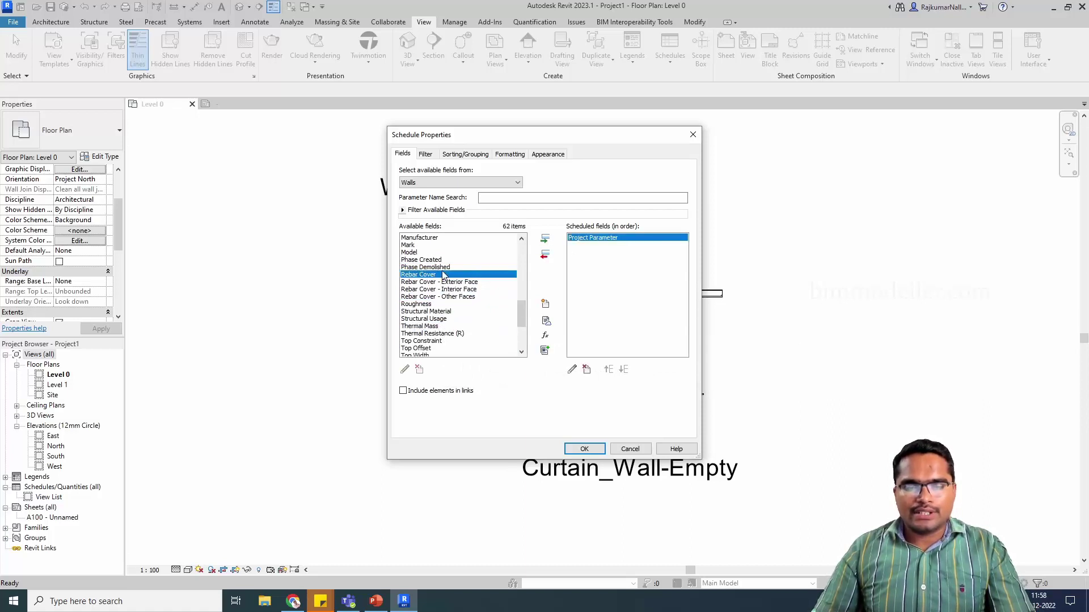
pyautogui.press('f')
pyautogui.doubleClick(428, 238)
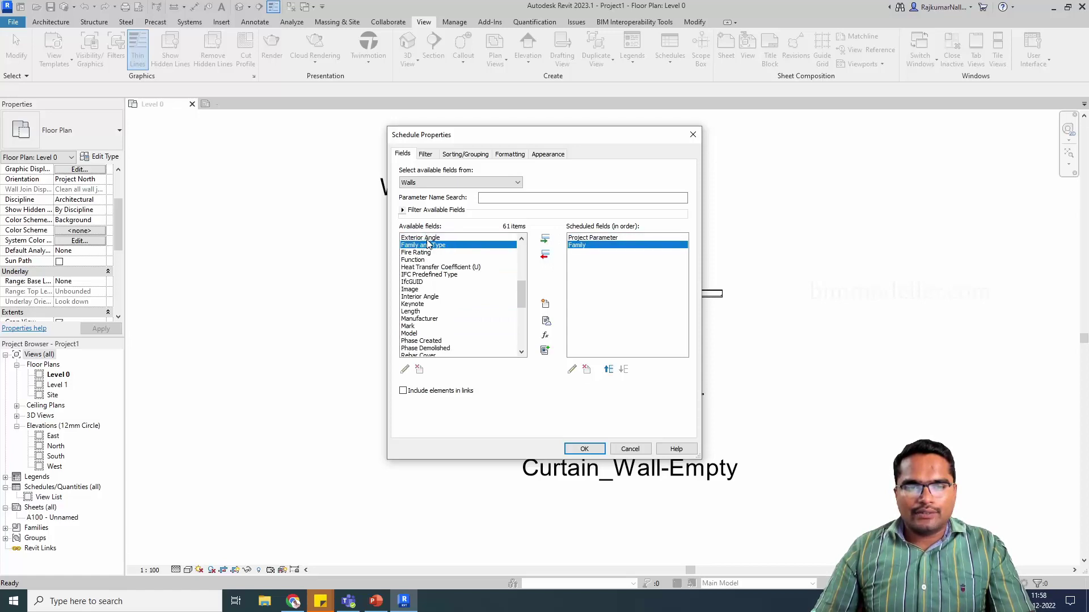
pyautogui.doubleClick(435, 246)
pyautogui.click(584, 448)
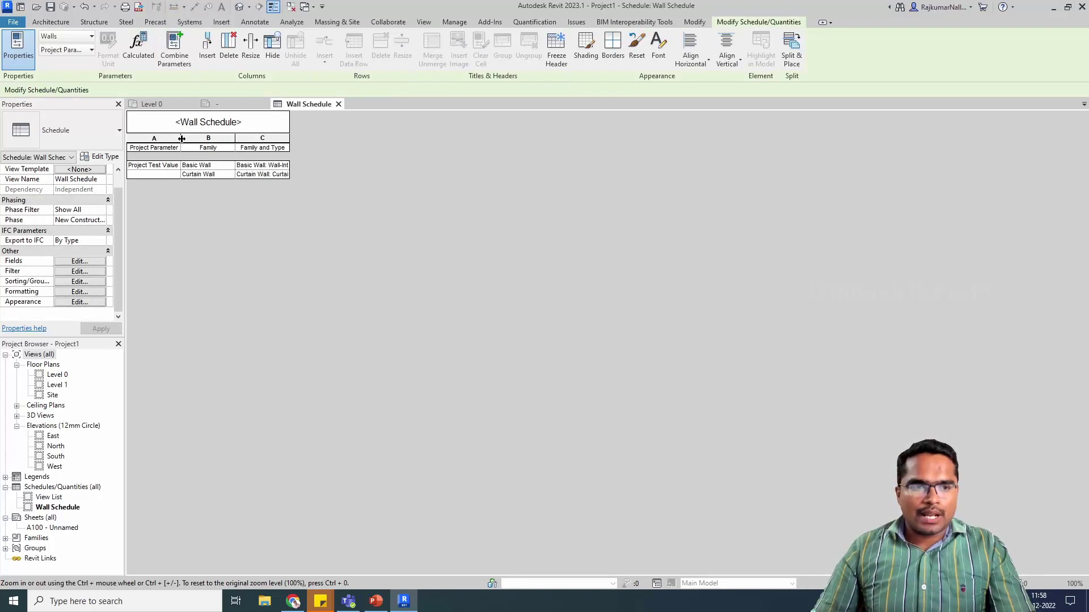
# Step: Enter Curtain Wall Test Value in the curtain wall's Project Parameter cell, widening its column, and check the value on the wall in Level 0
pyautogui.moveTo(181, 139); pyautogui.dragTo(229, 138)
pyautogui.click(168, 176)
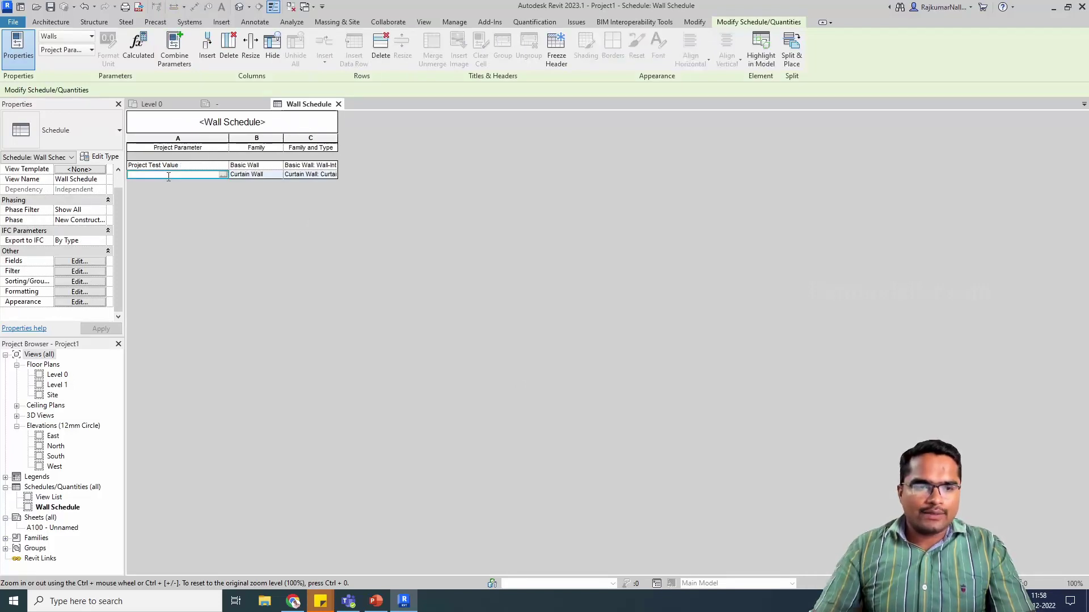
pyautogui.write('Curtain Wall Test Value')
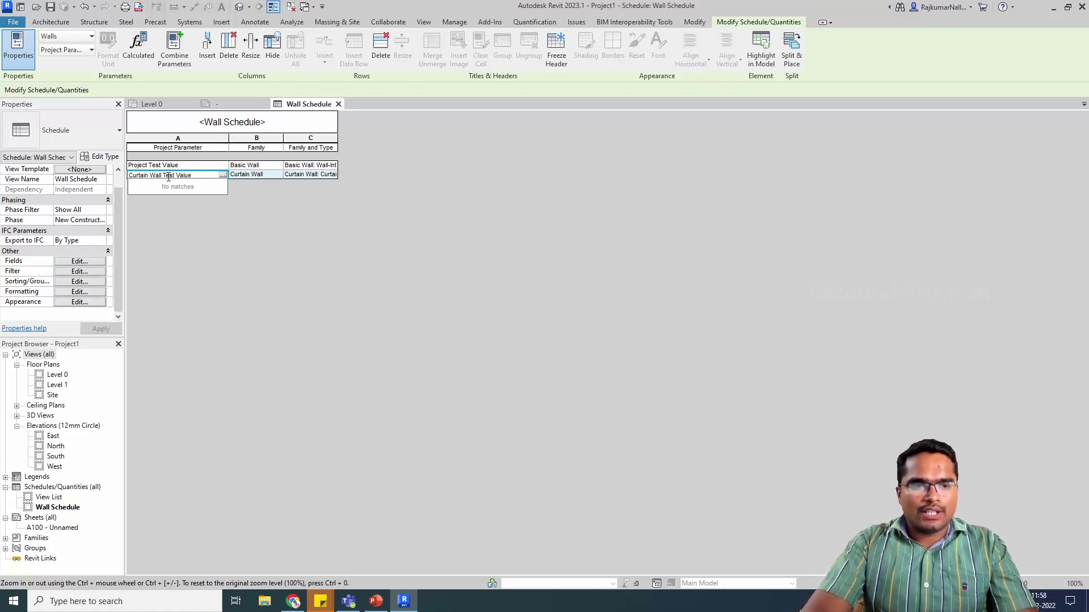
pyautogui.press('Return')
pyautogui.click(173, 105)
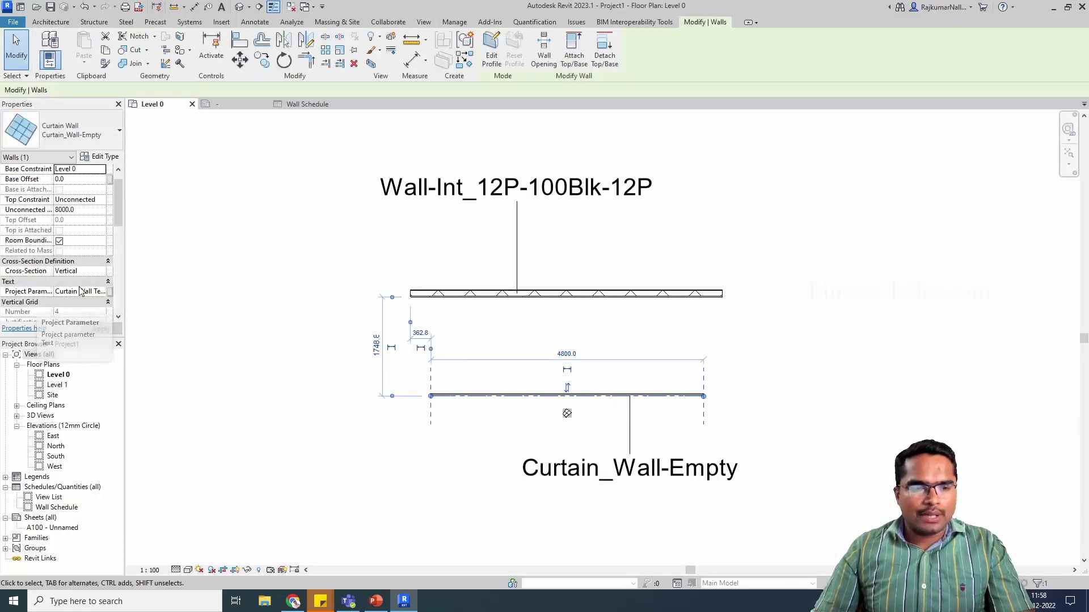
pyautogui.click(295, 305)
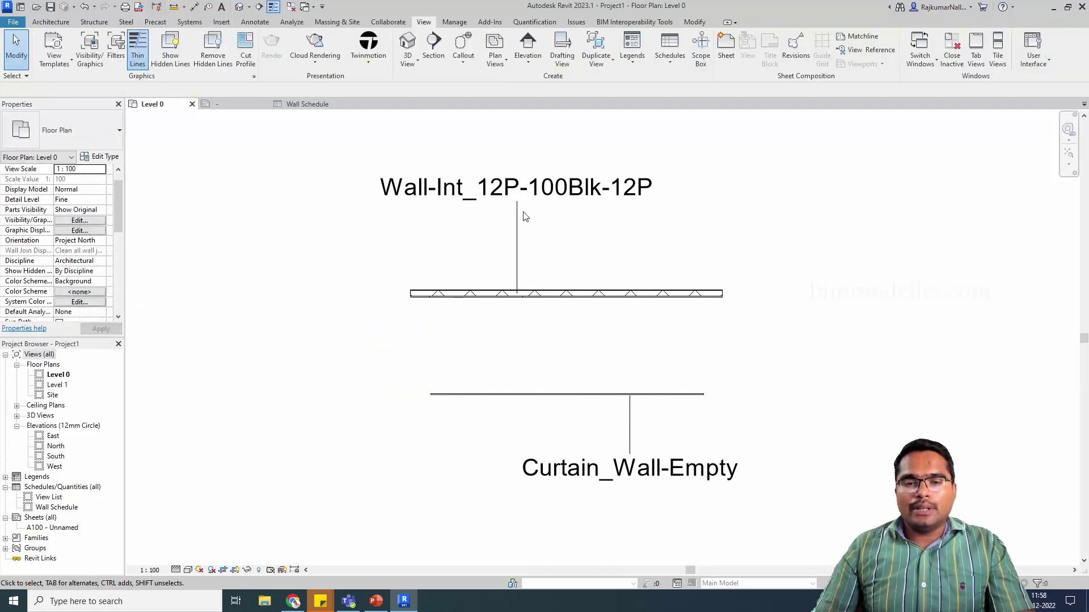
# Step: Look for the project parameter among the Anno_Tag_Wall label's category parameters, then close the label editor and switch to the PowerPoint Venn diagram
pyautogui.click(480, 196)
pyautogui.doubleClick(481, 195)
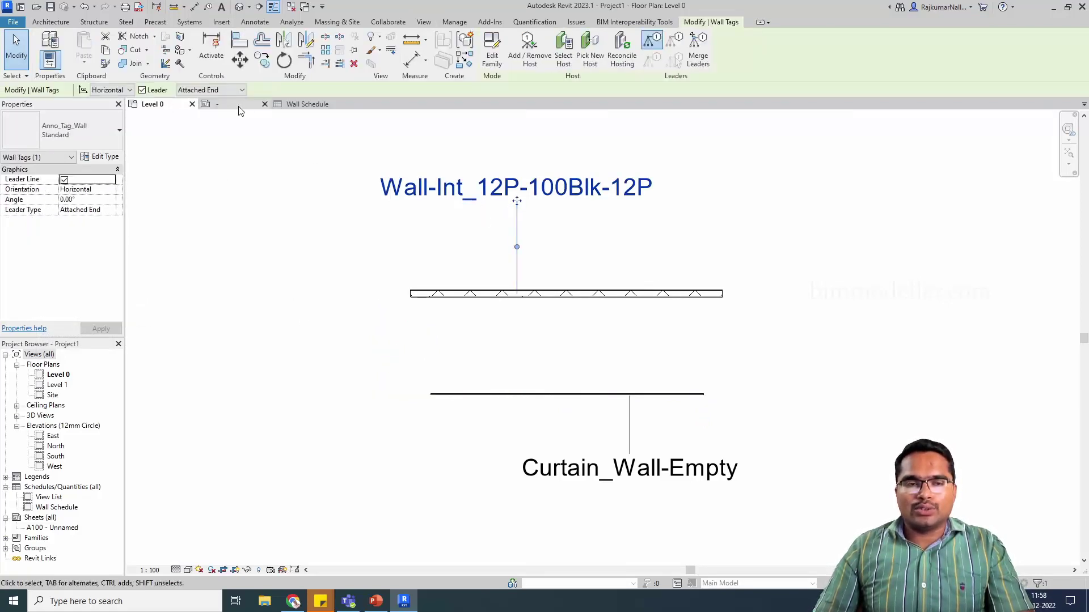
pyautogui.click(505, 290)
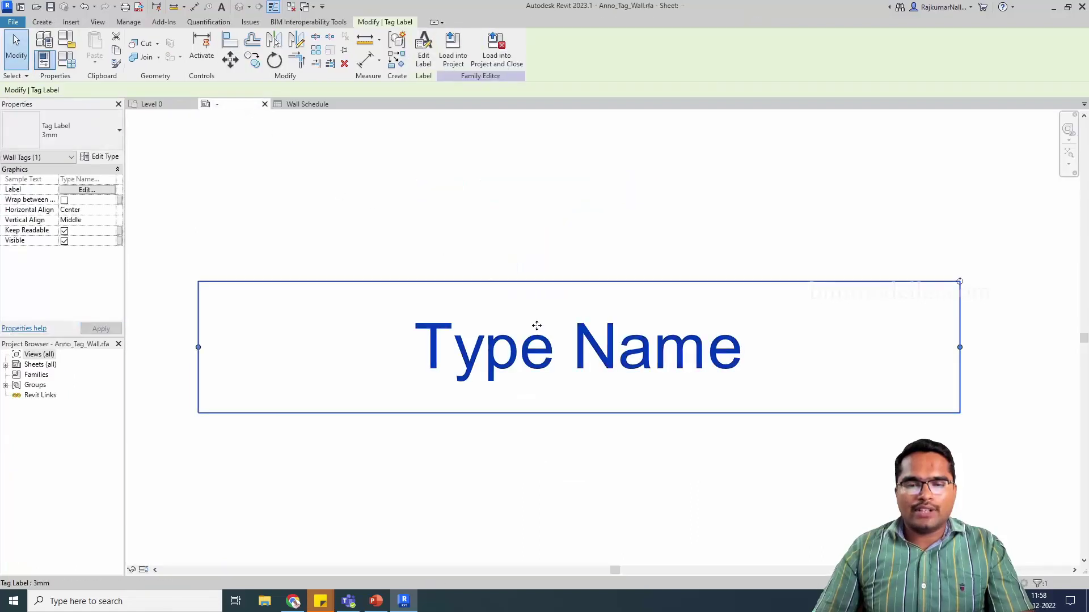
pyautogui.click(381, 291)
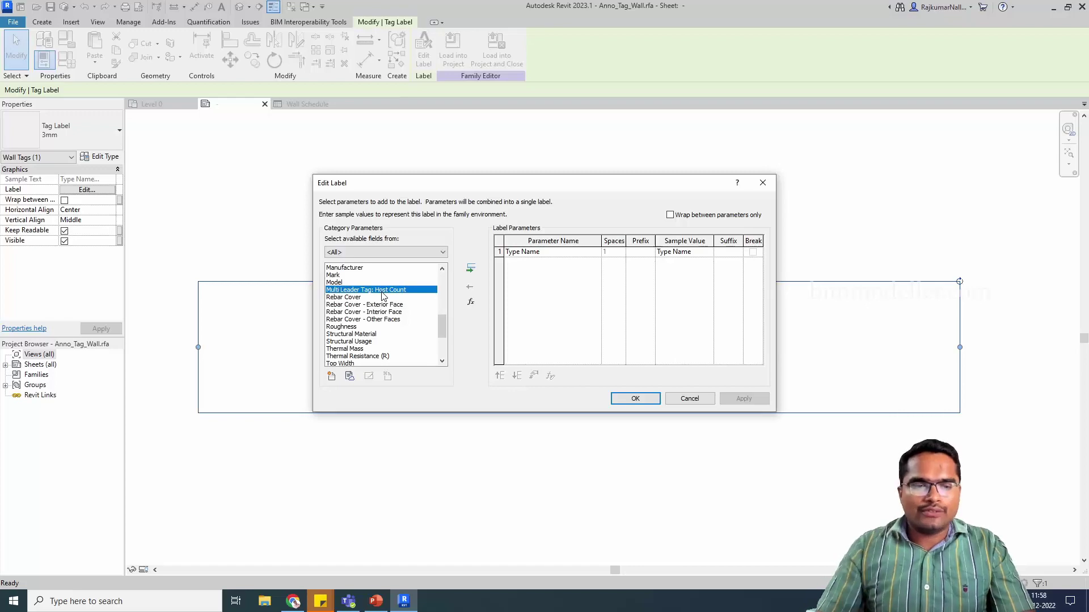
pyautogui.scroll(-4, 387, 330)
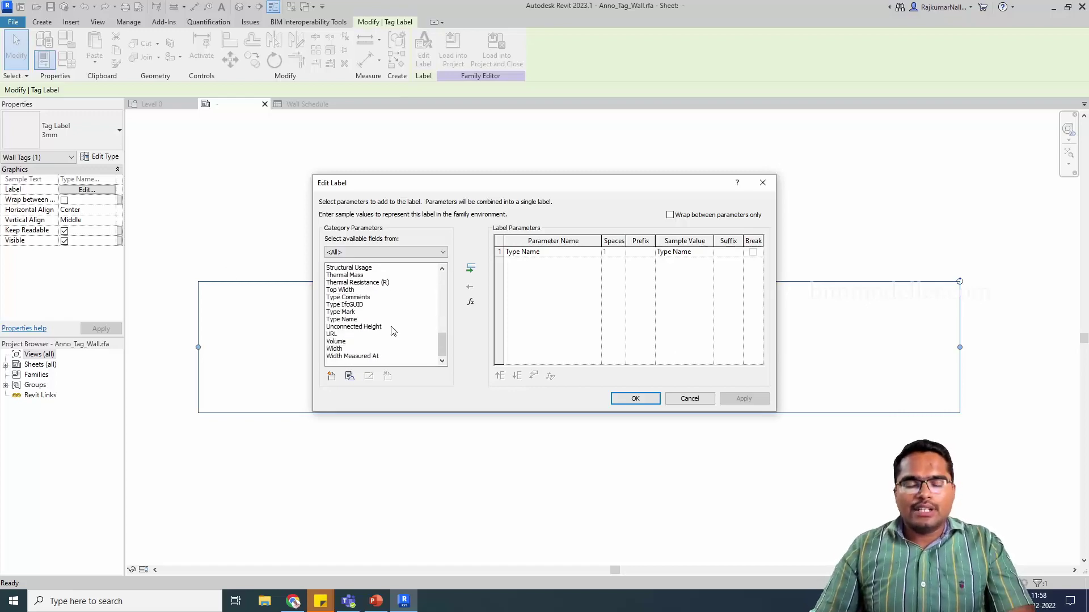
pyautogui.press('Return')
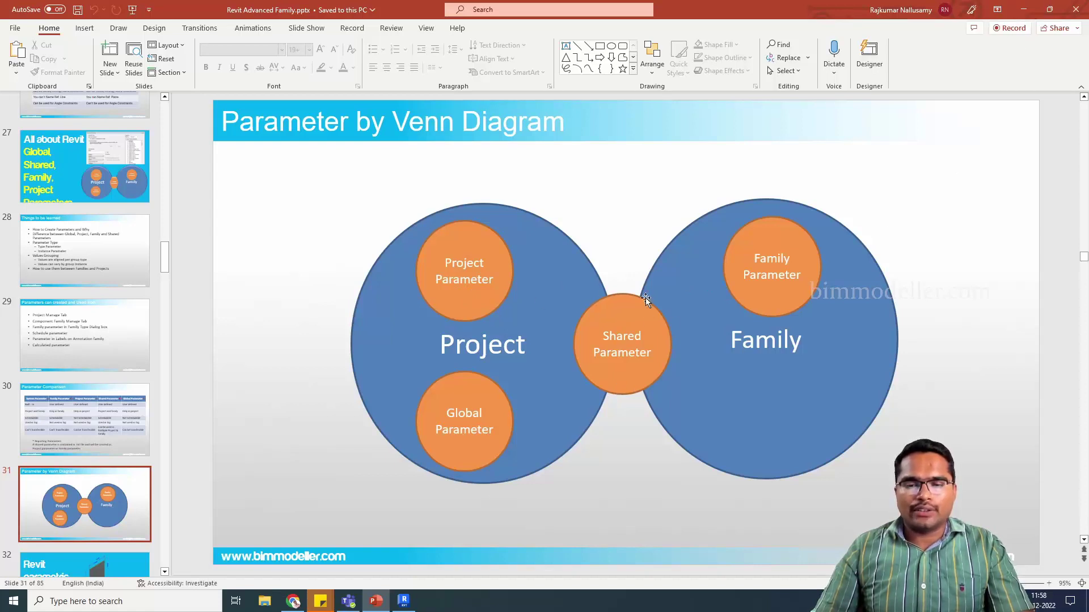
# Step: Switch back to Revit, start a new shared parameter in the Anno_Tag_Wall family types and check the available parameter groups
pyautogui.click(1023, 9)
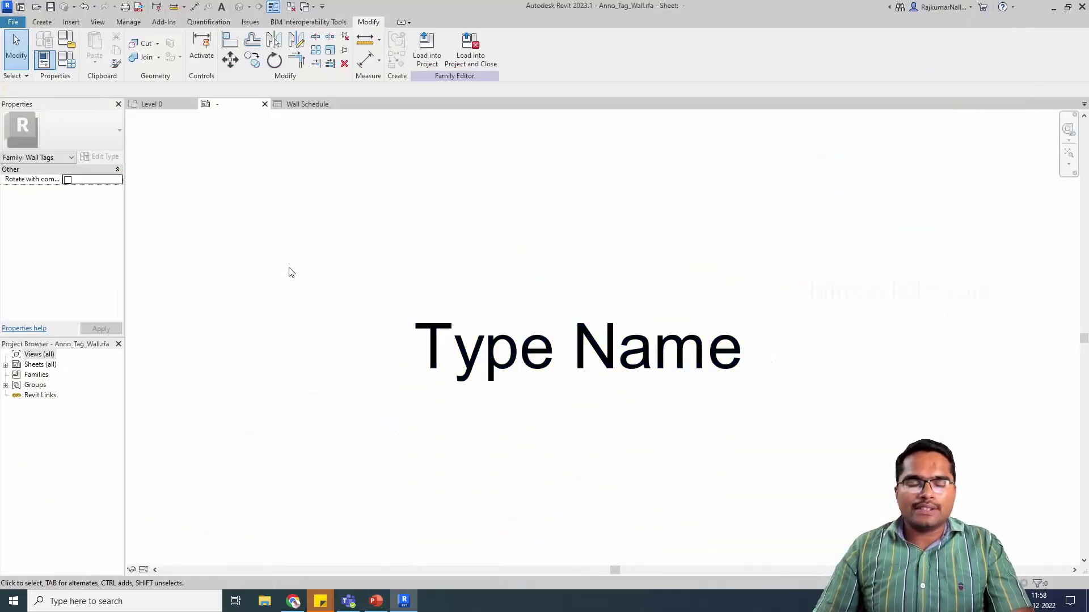
pyautogui.click(66, 70)
pyautogui.click(417, 413)
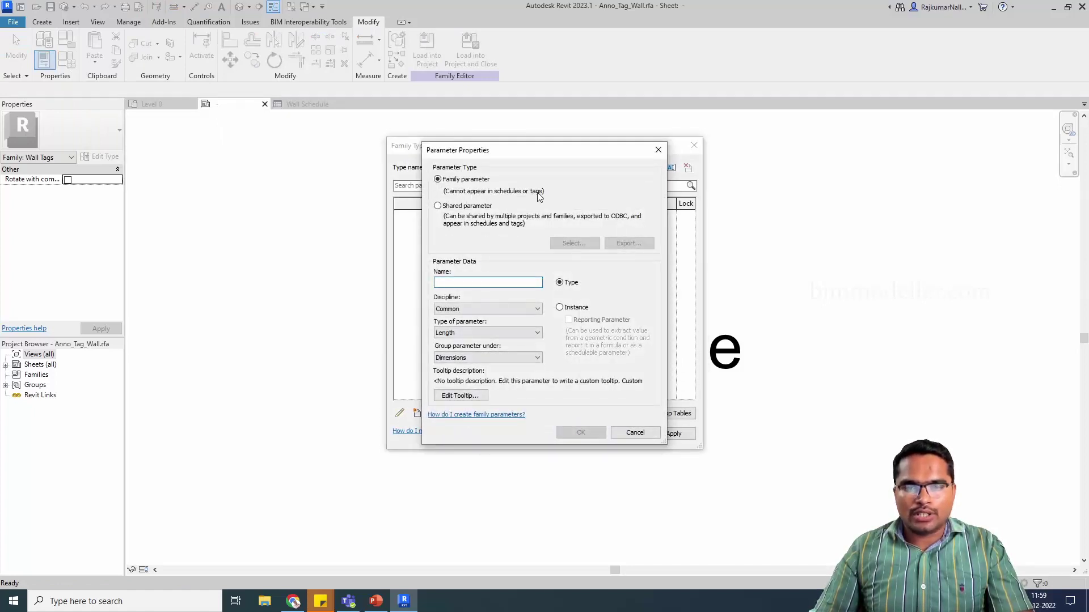
pyautogui.click(473, 207)
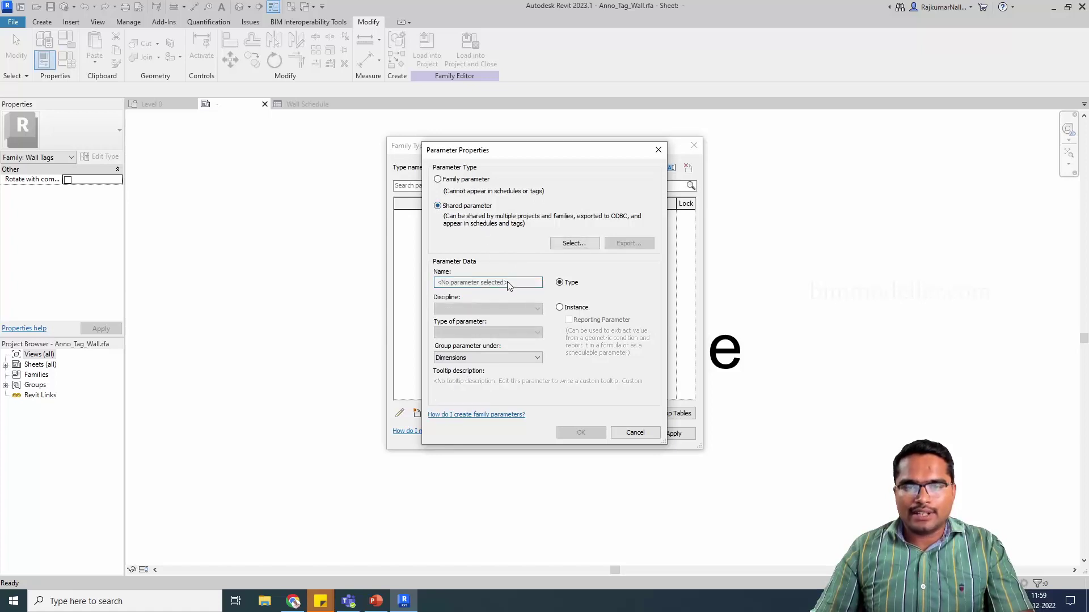
pyautogui.click(574, 243)
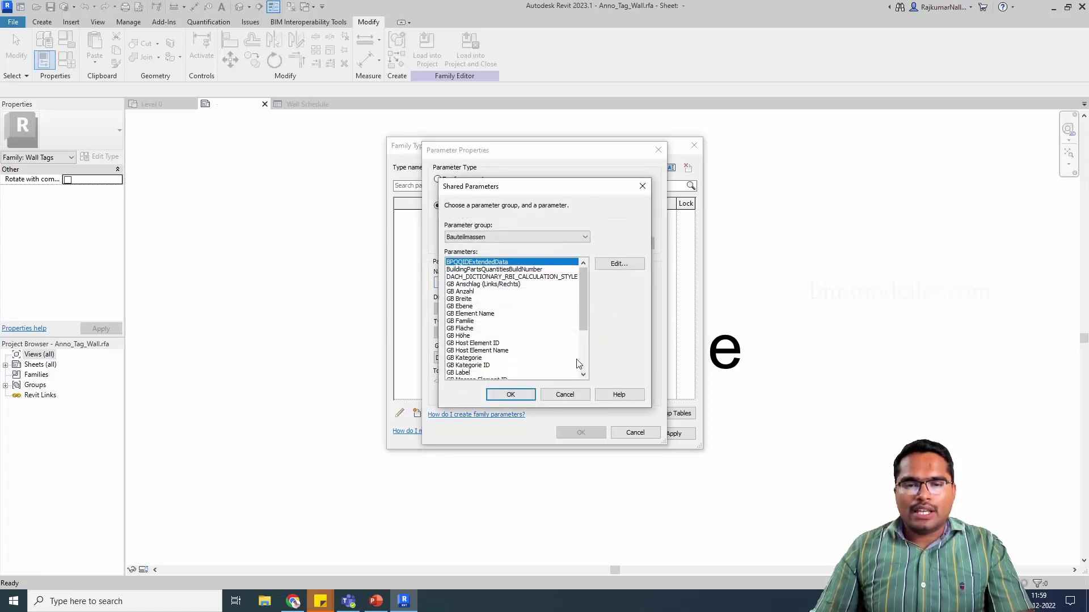
pyautogui.click(581, 237)
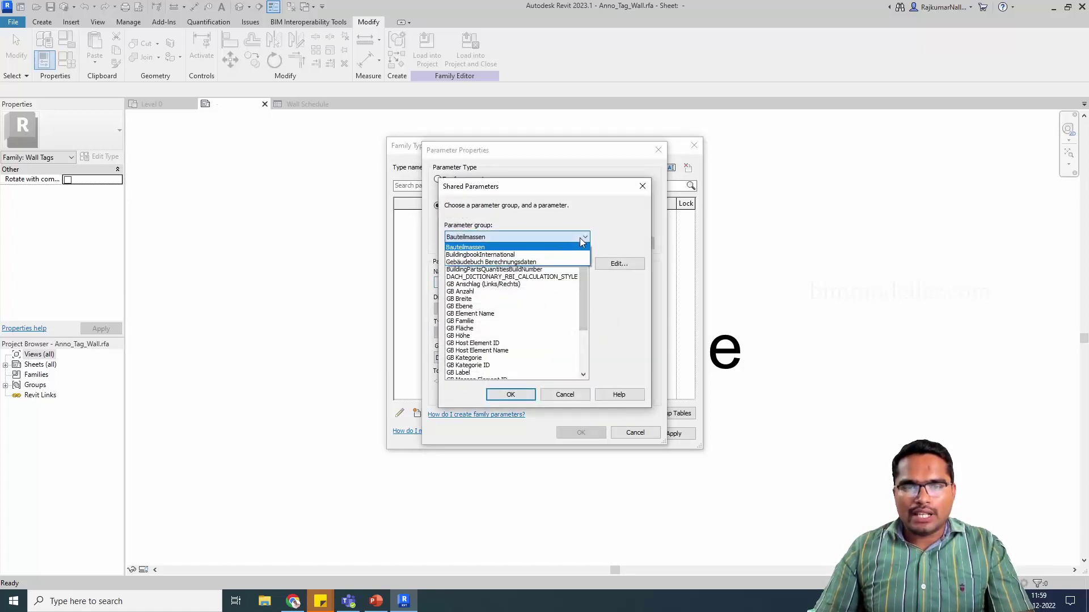
pyautogui.click(581, 245)
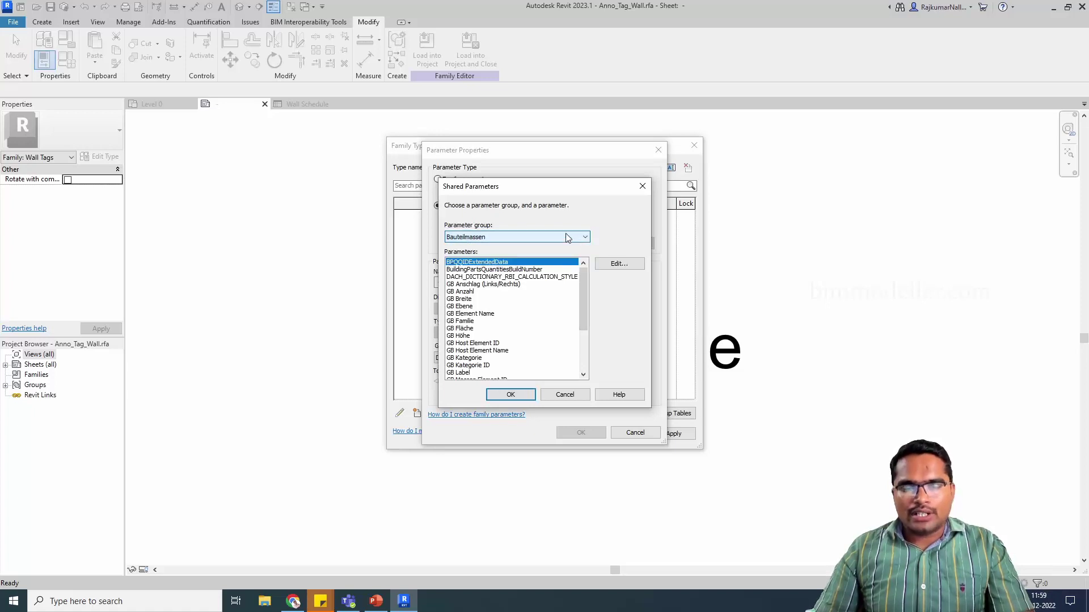
# Step: Edit the shared parameter file and create a new parameter group named Example
pyautogui.click(606, 265)
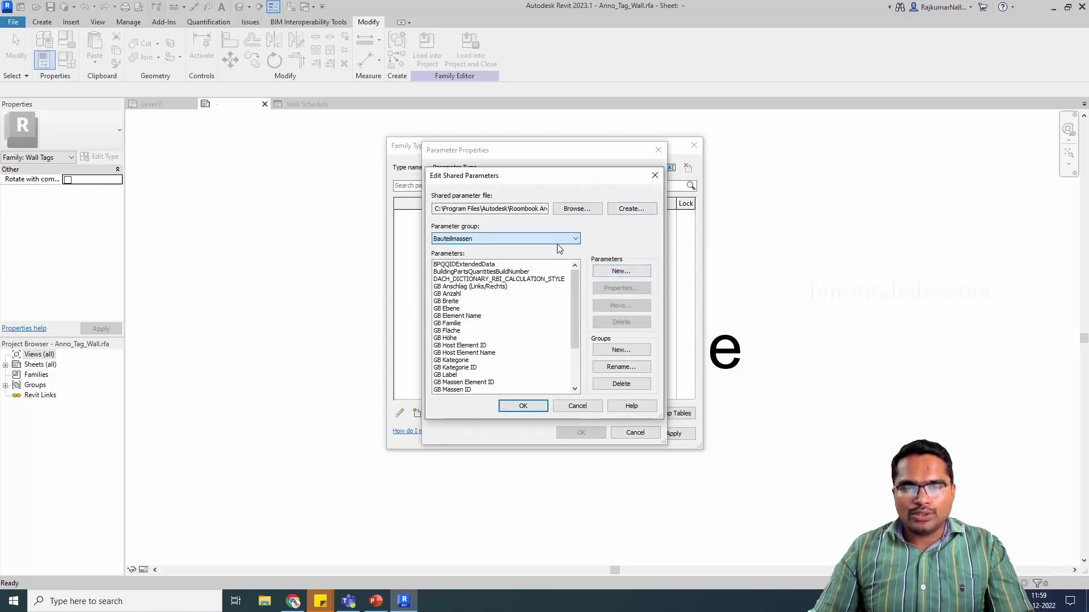
pyautogui.click(617, 351)
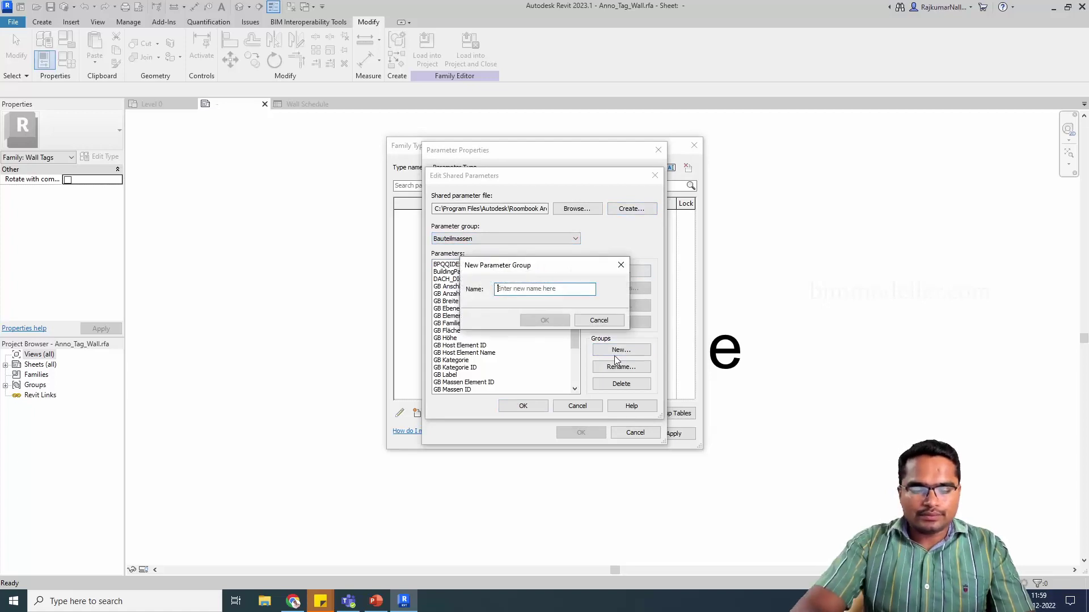
pyautogui.write('Example')
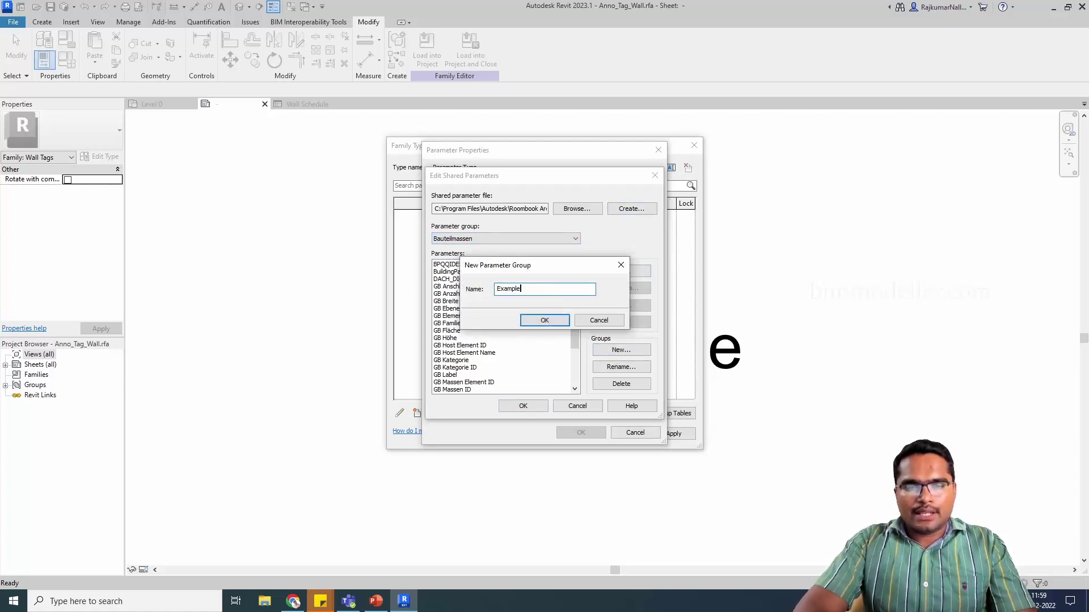
pyautogui.press('Return')
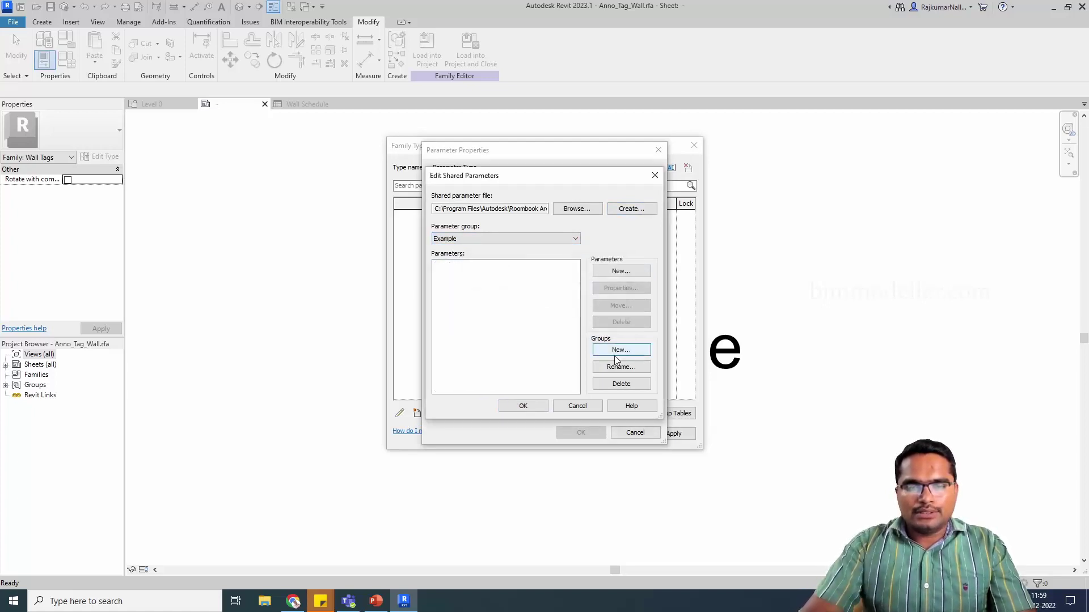
# Step: Create a shared parameter named Shared_Paint Int in the Example group and choose its parameter type
pyautogui.click(627, 271)
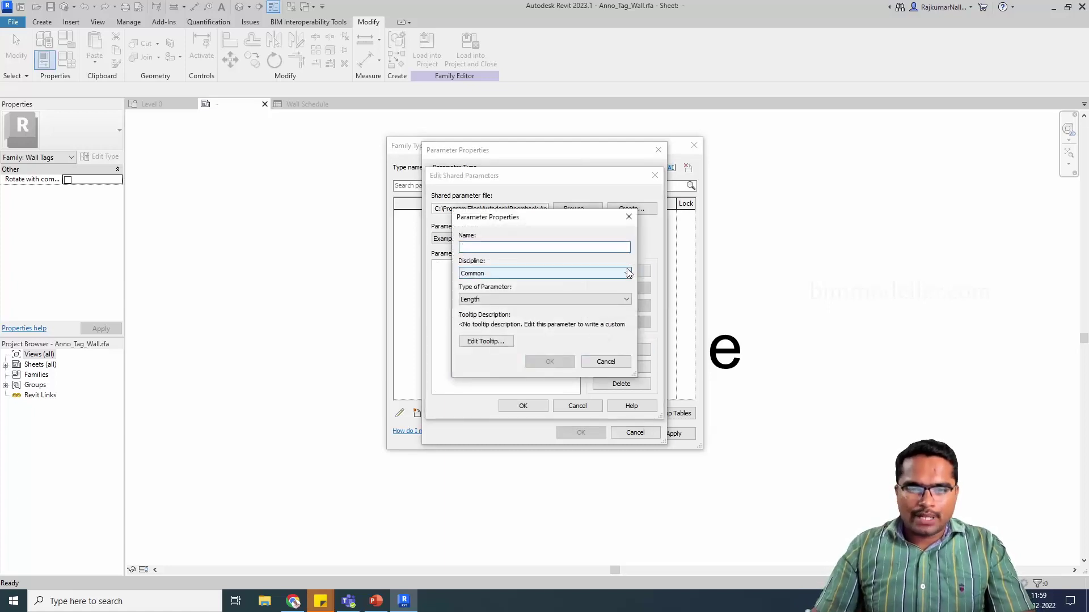
pyautogui.write('Shared')
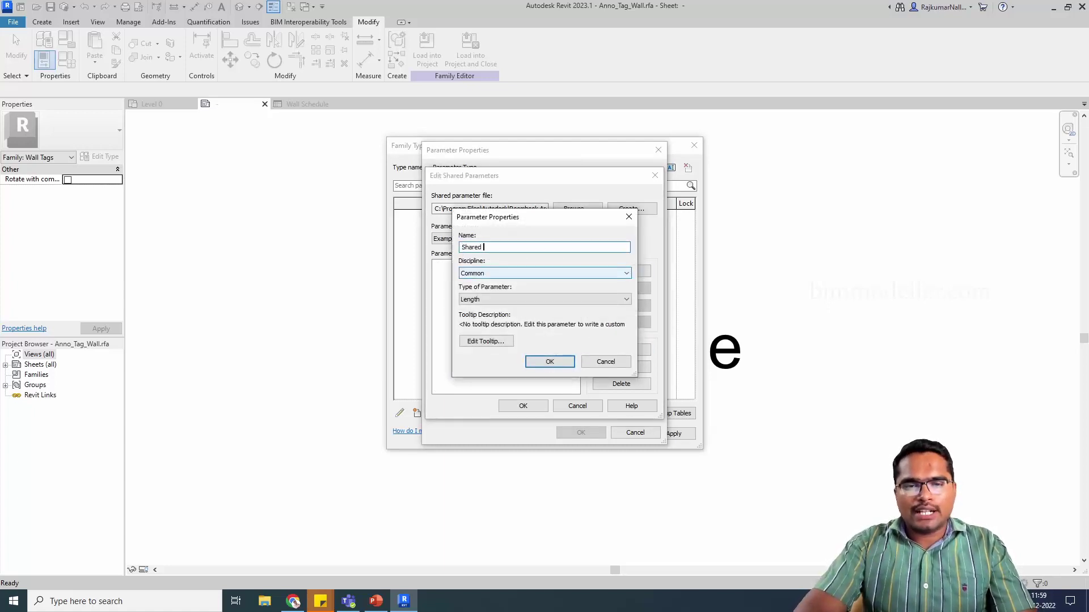
pyautogui.write(' Par')
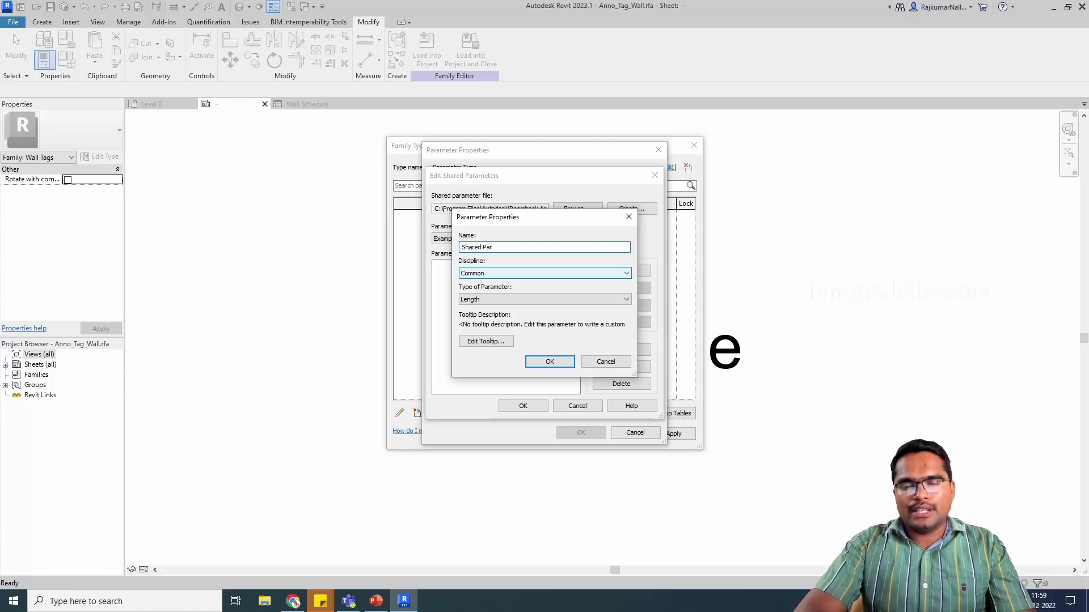
pyautogui.press('BackSpace')
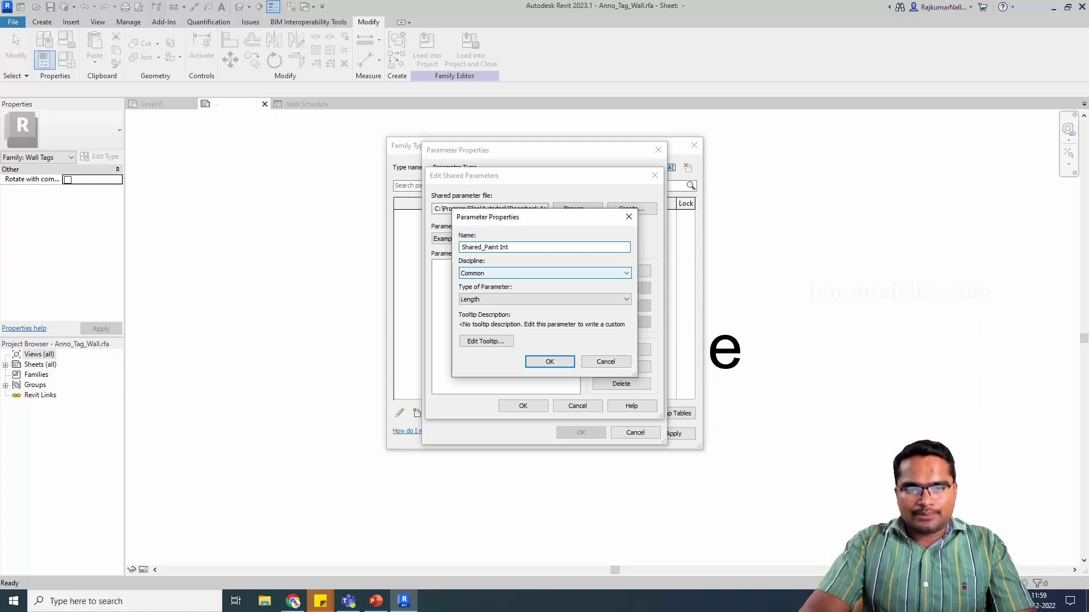
pyautogui.click(598, 299)
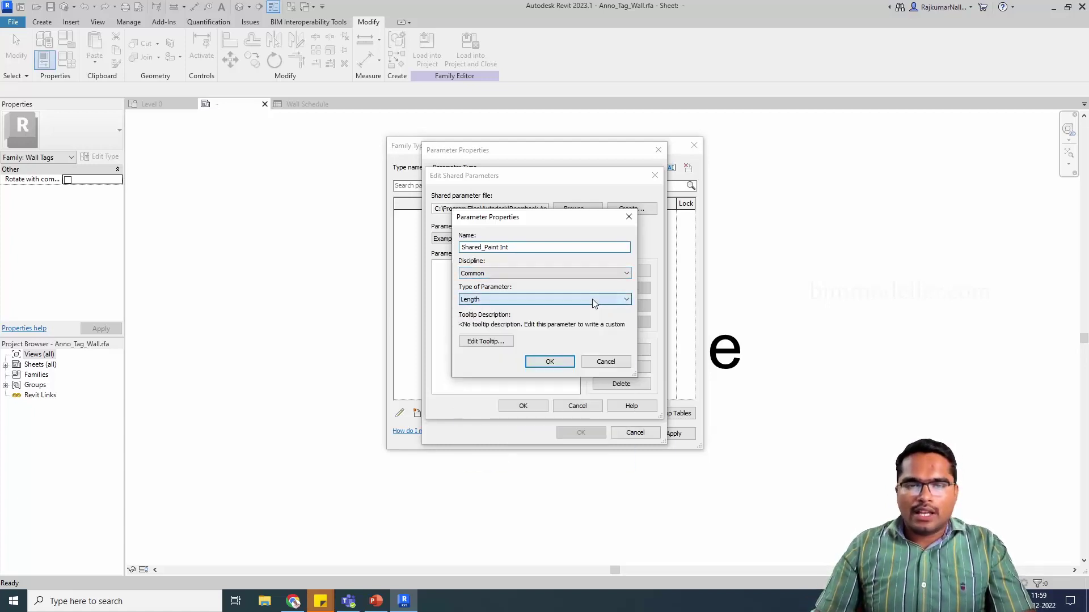
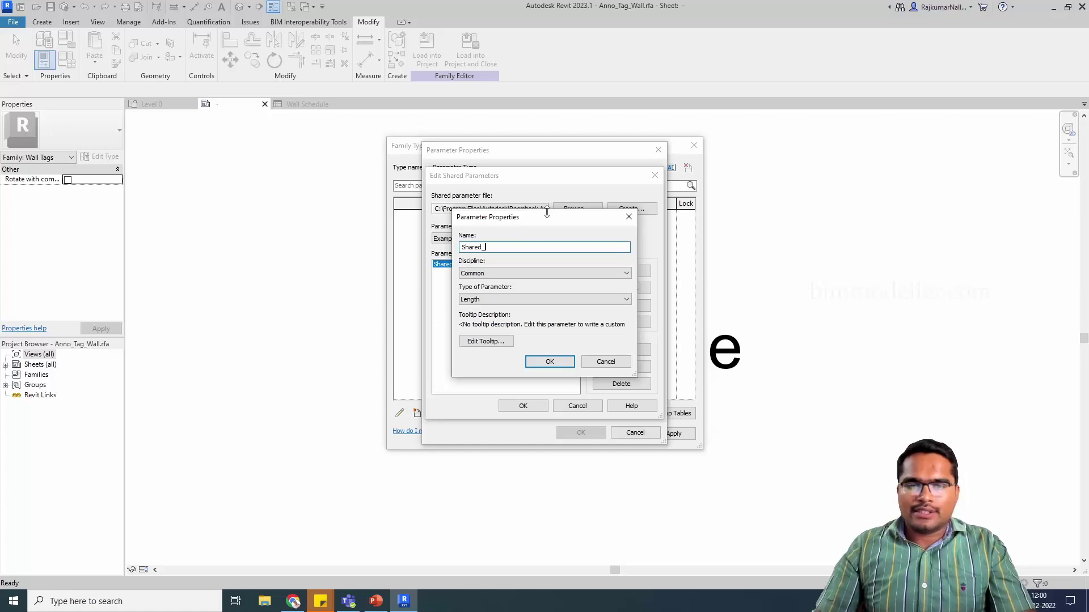
# Step: Create a second shared parameter named Shared_Paint Ext in the Example group, with Text as its type
pyautogui.moveTo(542, 220); pyautogui.dragTo(691, 248)
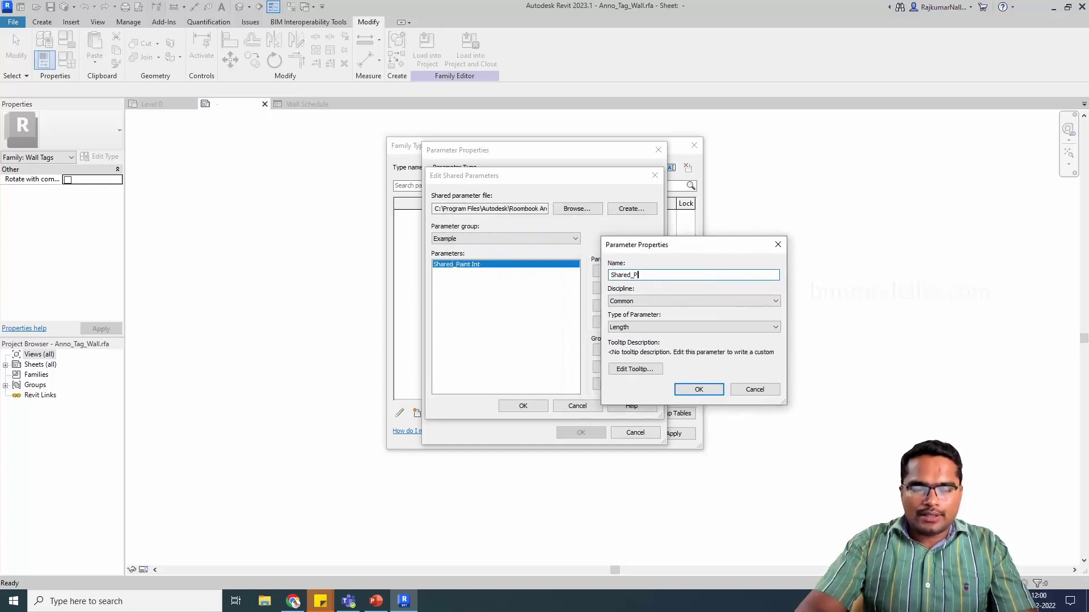
pyautogui.write('Paint Ext')
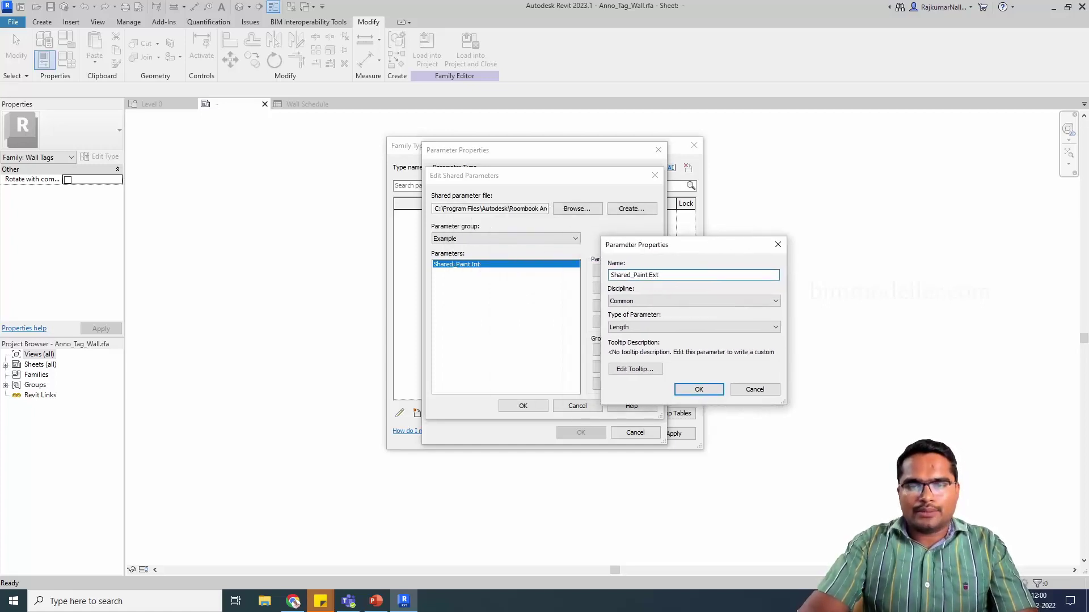
pyautogui.click(663, 327)
pyautogui.scroll(-7, 675, 365)
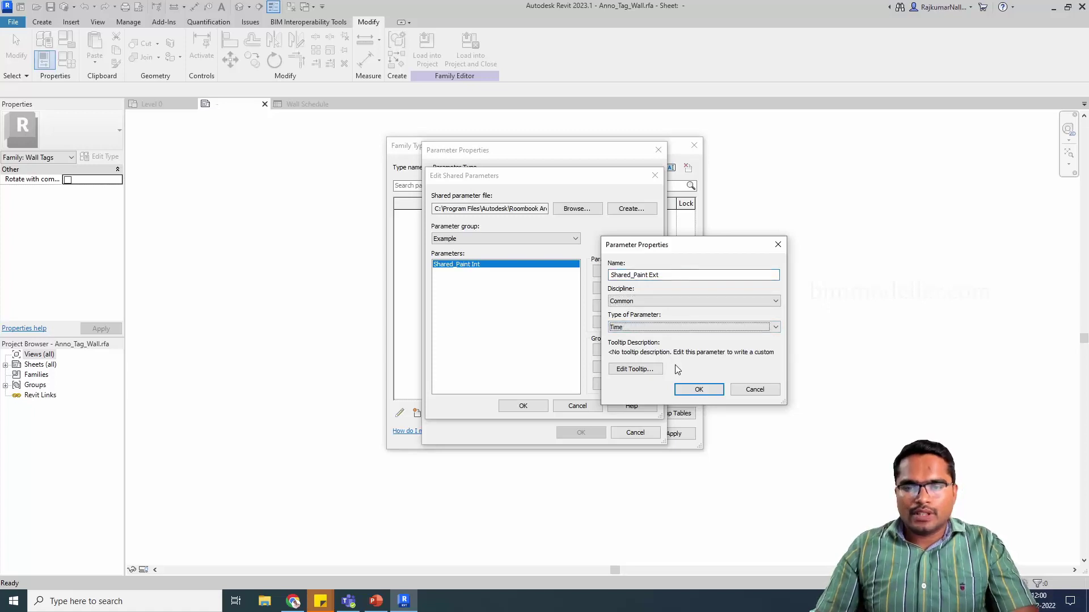
pyautogui.click(698, 389)
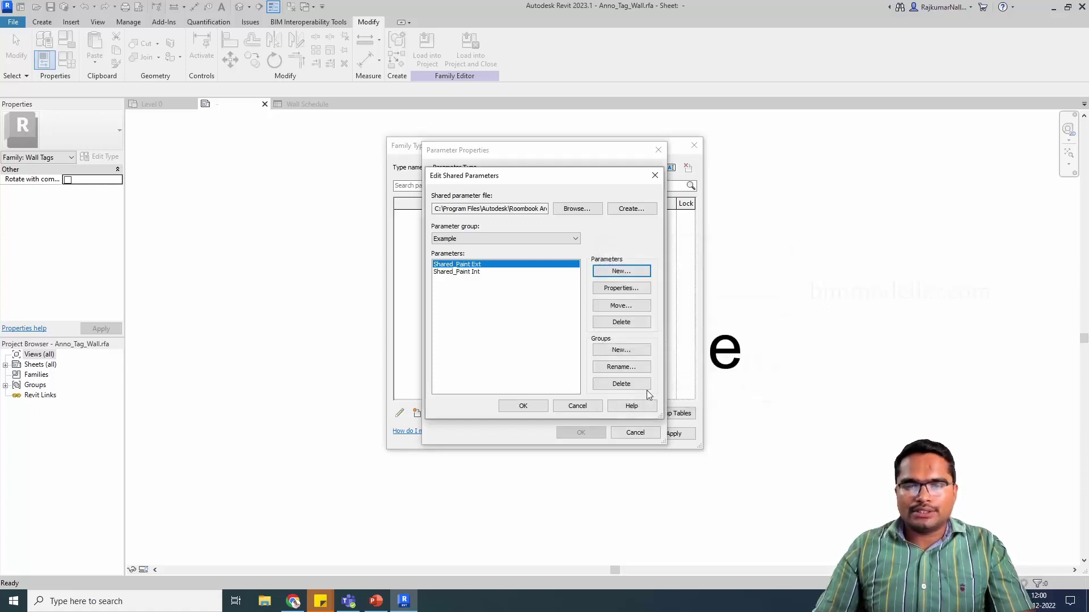
# Step: Save the shared parameter edits and add Shared_Paint Ext from the Example group to the tag family as a type parameter
pyautogui.click(523, 406)
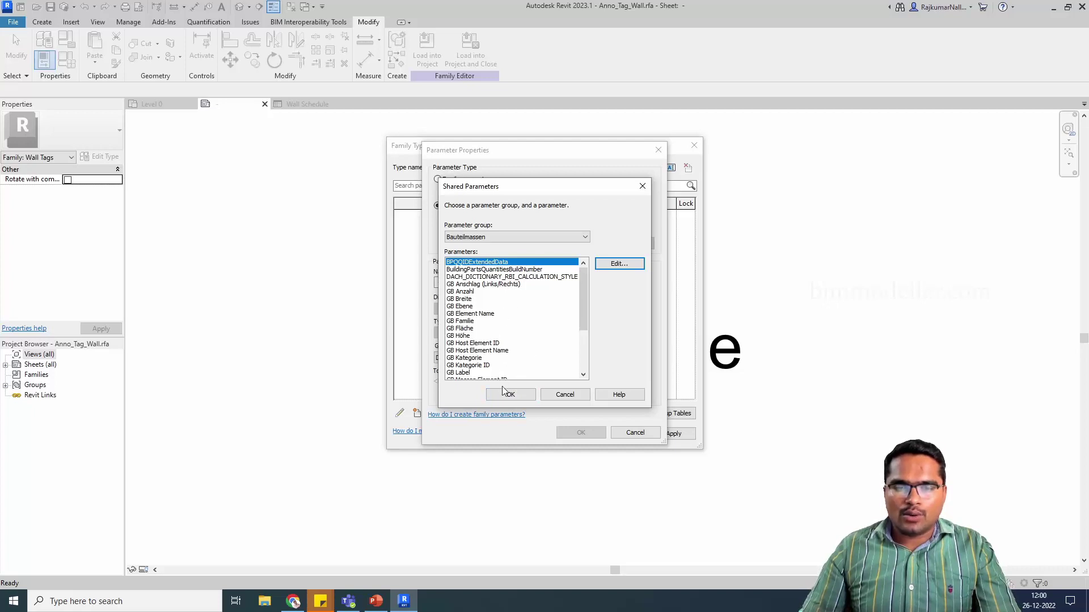
pyautogui.click(493, 237)
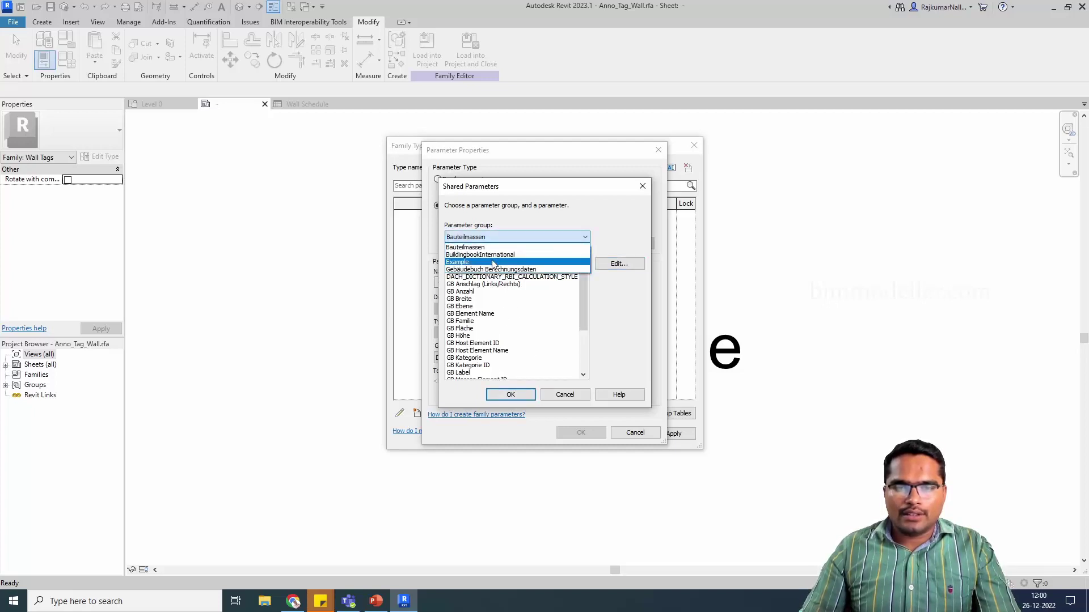
pyautogui.click(493, 262)
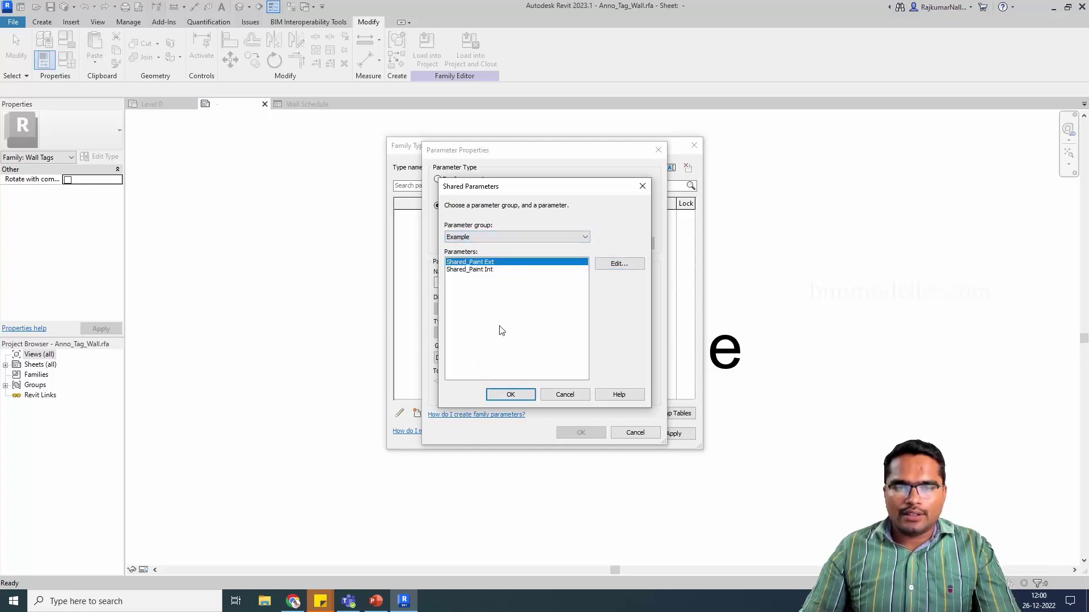
pyautogui.click(509, 394)
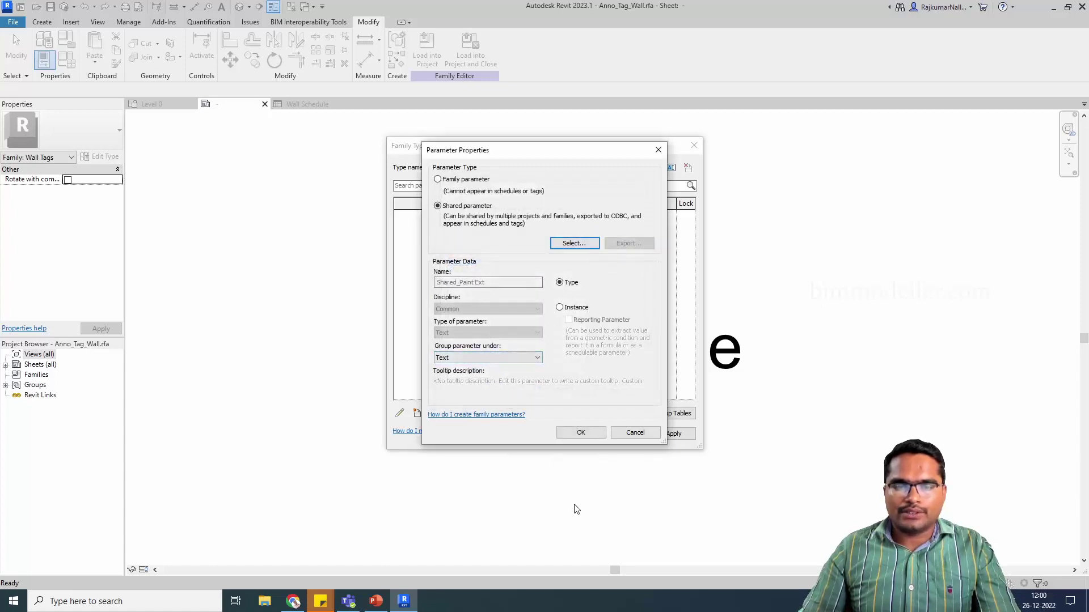
pyautogui.click(563, 435)
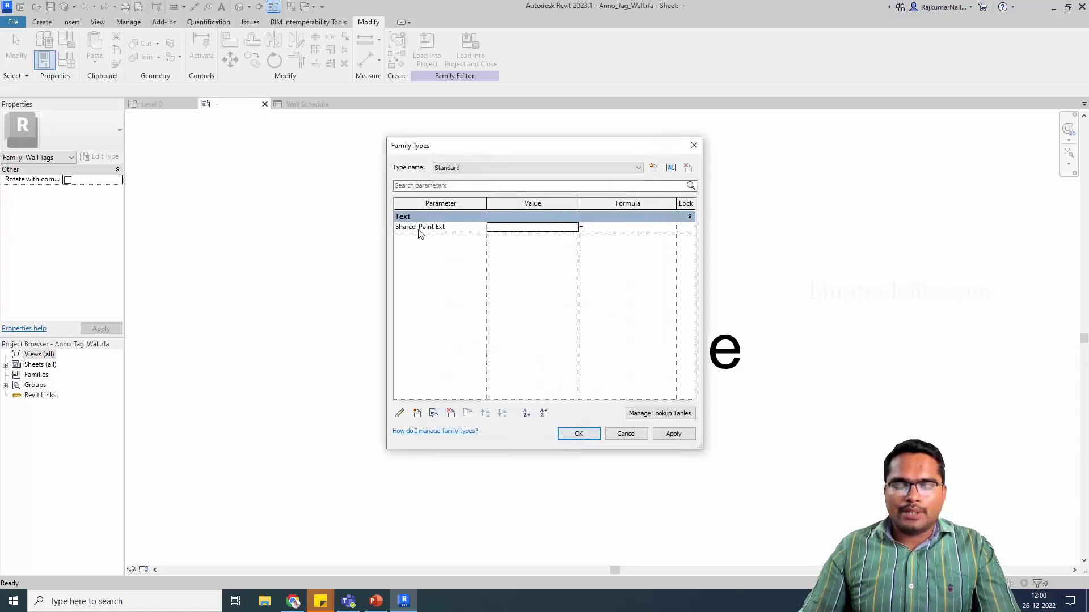
pyautogui.click(567, 433)
# Step: Edit the Type Name label, bring in Shared_Paint Ext from the Example group as a category parameter and add it to the label parameters
pyautogui.click(437, 284)
pyautogui.click(430, 60)
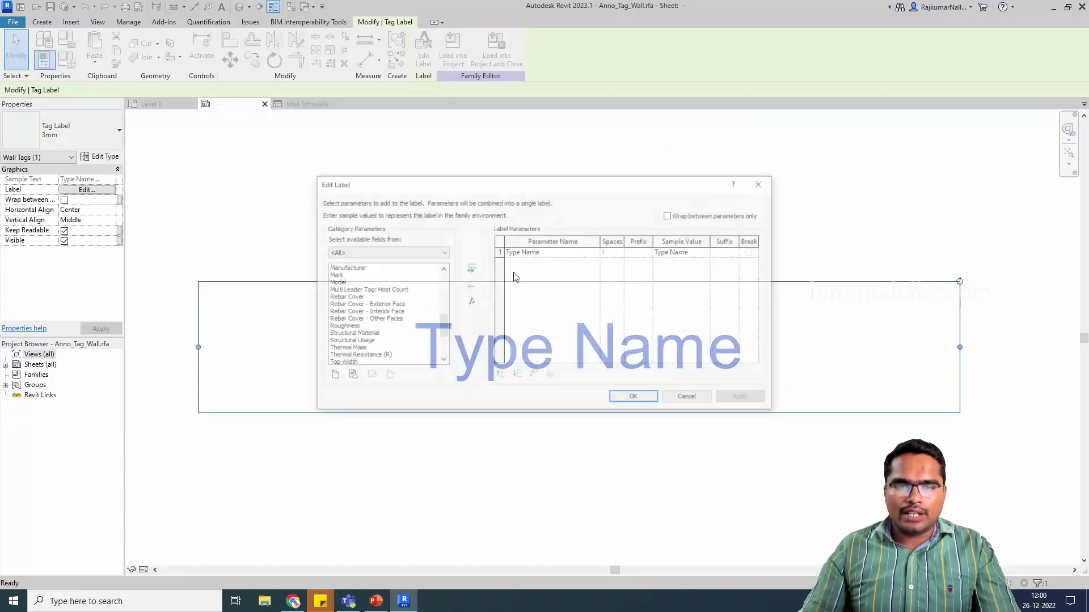
pyautogui.click(380, 313)
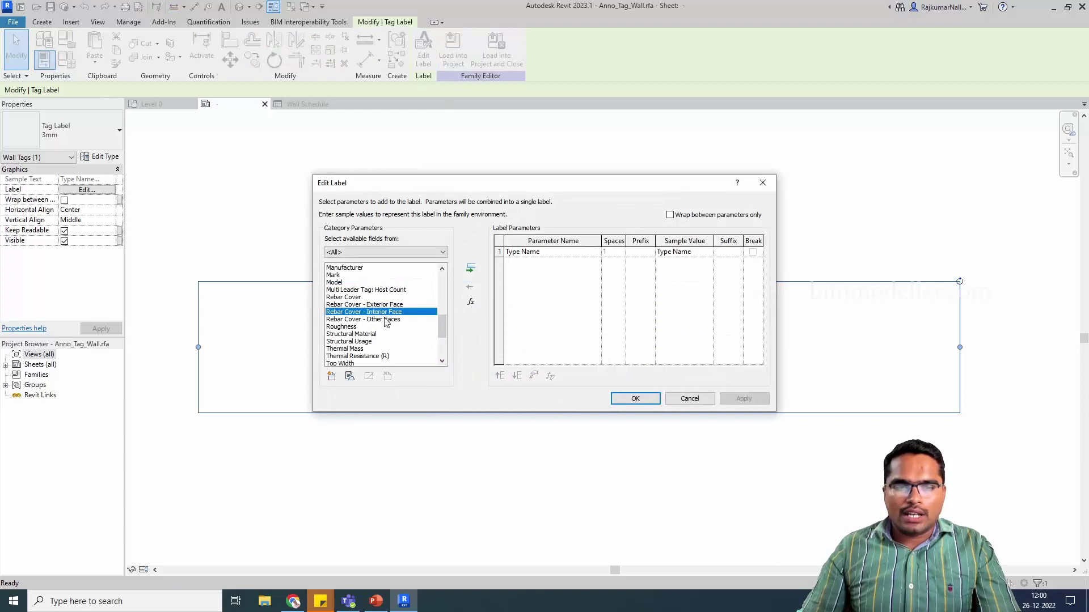
pyautogui.scroll(-2, 383, 321)
pyautogui.click(377, 313)
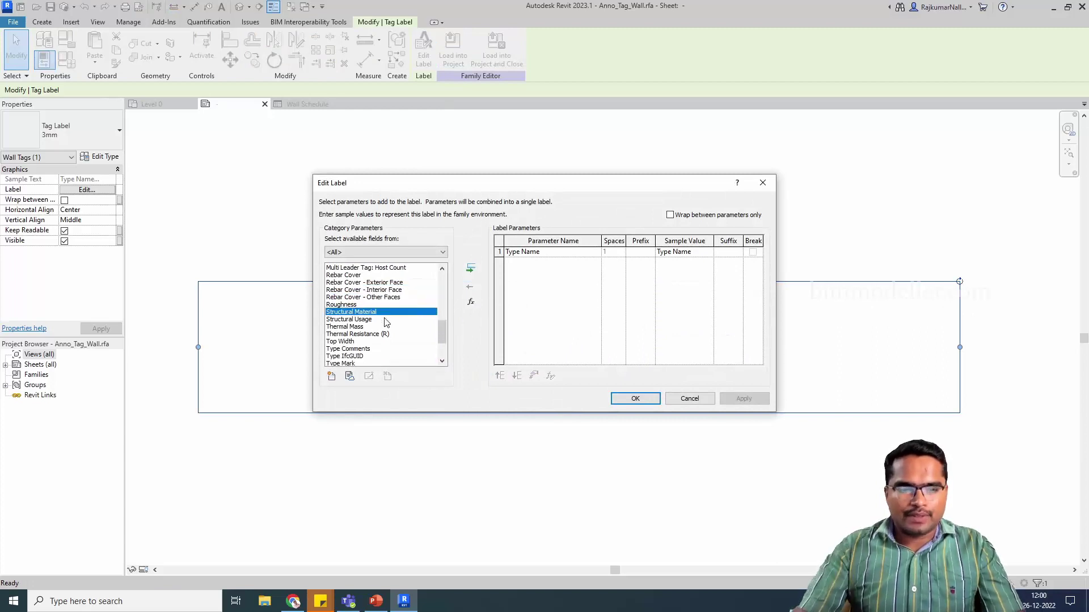
pyautogui.click(332, 376)
pyautogui.click(567, 270)
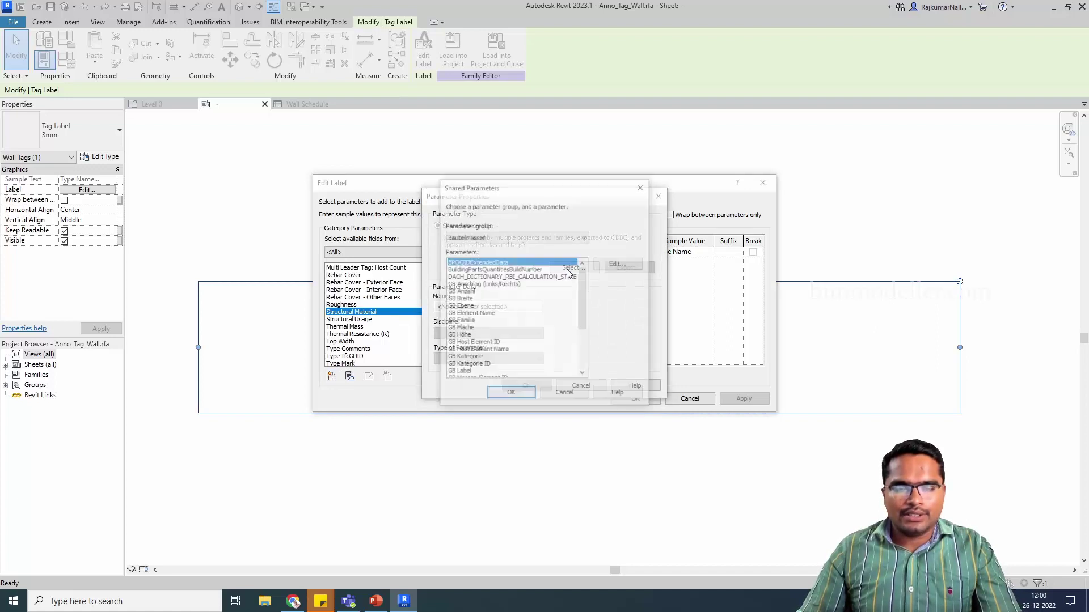
pyautogui.click(487, 238)
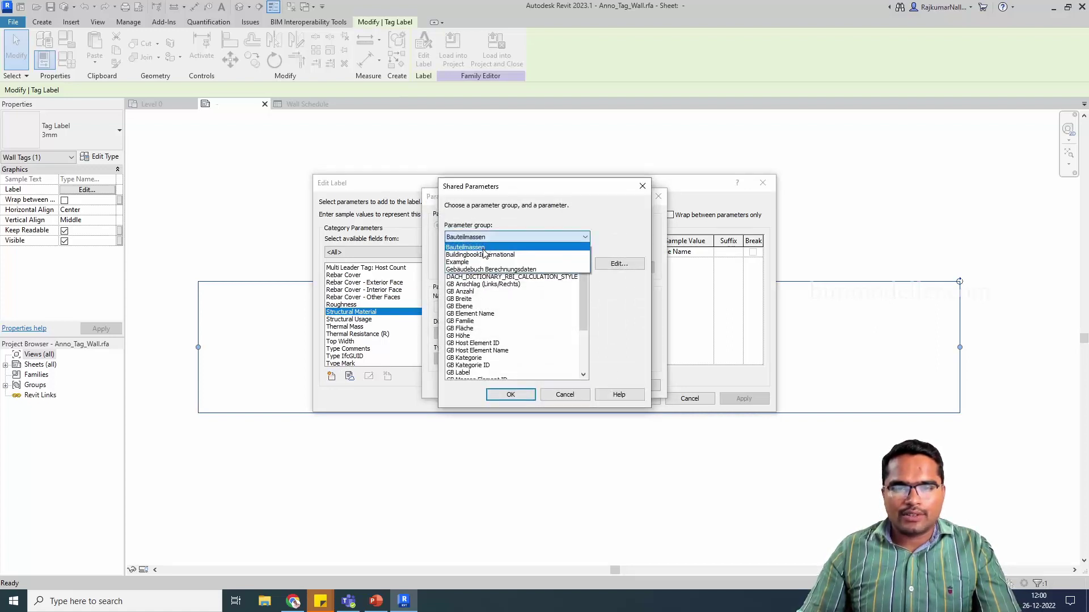
pyautogui.click(482, 264)
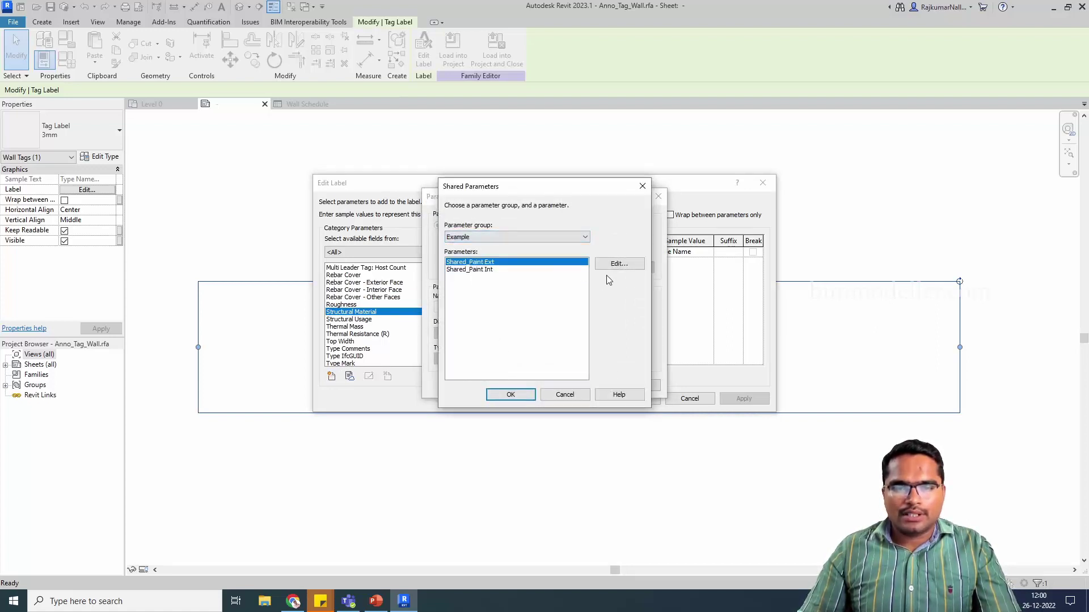
pyautogui.click(510, 394)
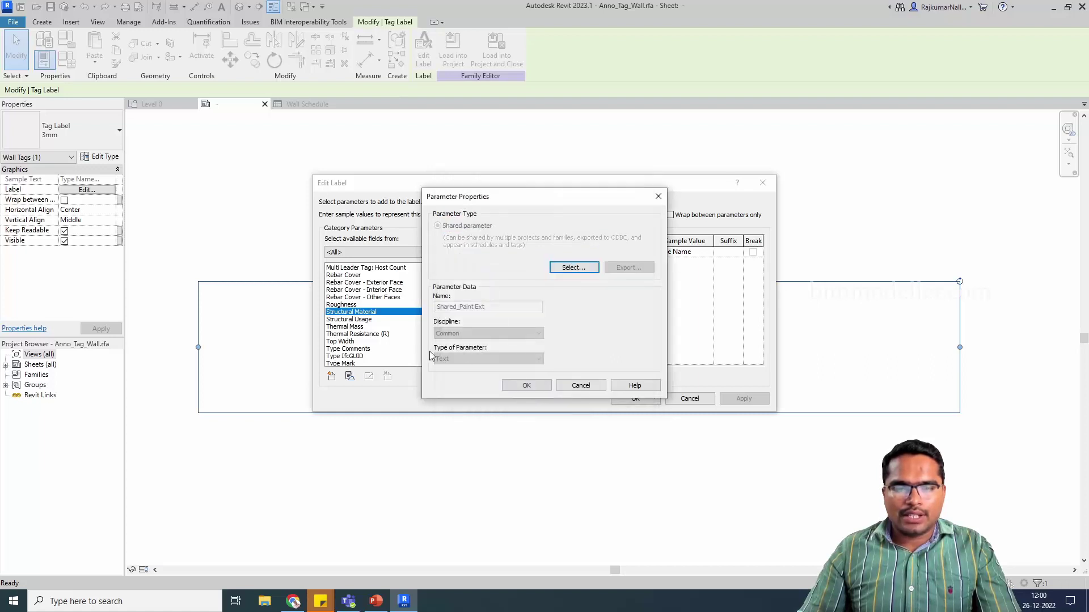
pyautogui.click(518, 388)
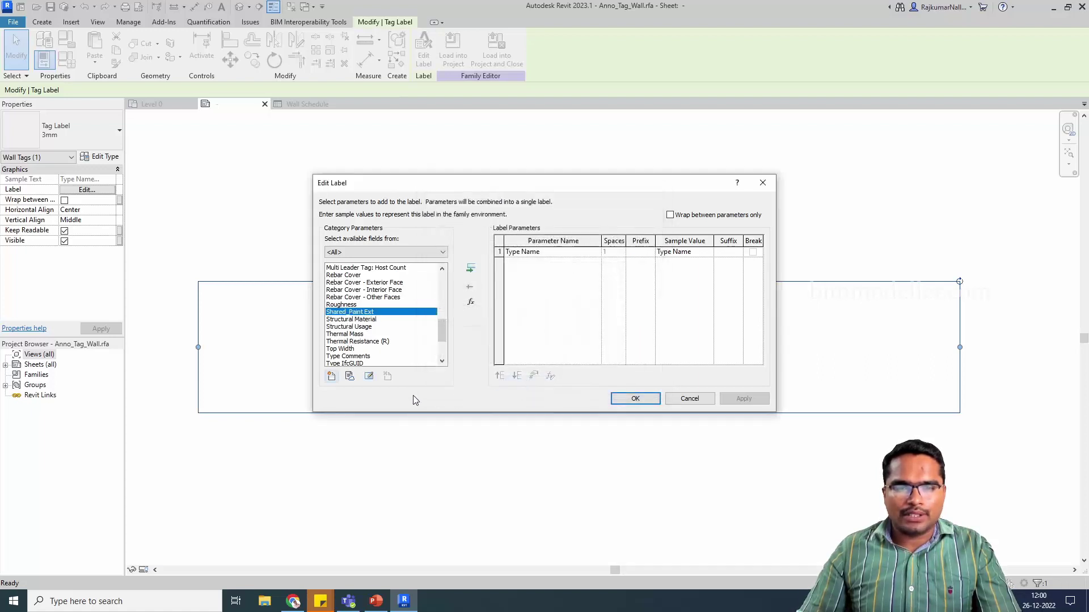
pyautogui.click(470, 268)
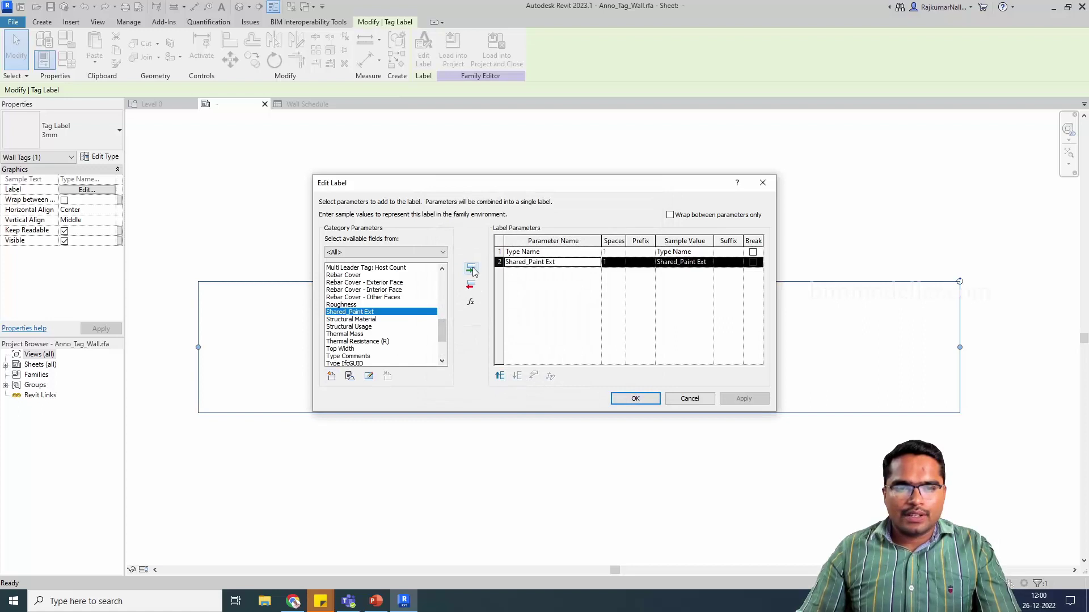
# Step: Bring Shared_Paint Int from the Example group into the category parameters, add it to the label parameters and apply the label edit
pyautogui.click(331, 376)
pyautogui.click(573, 268)
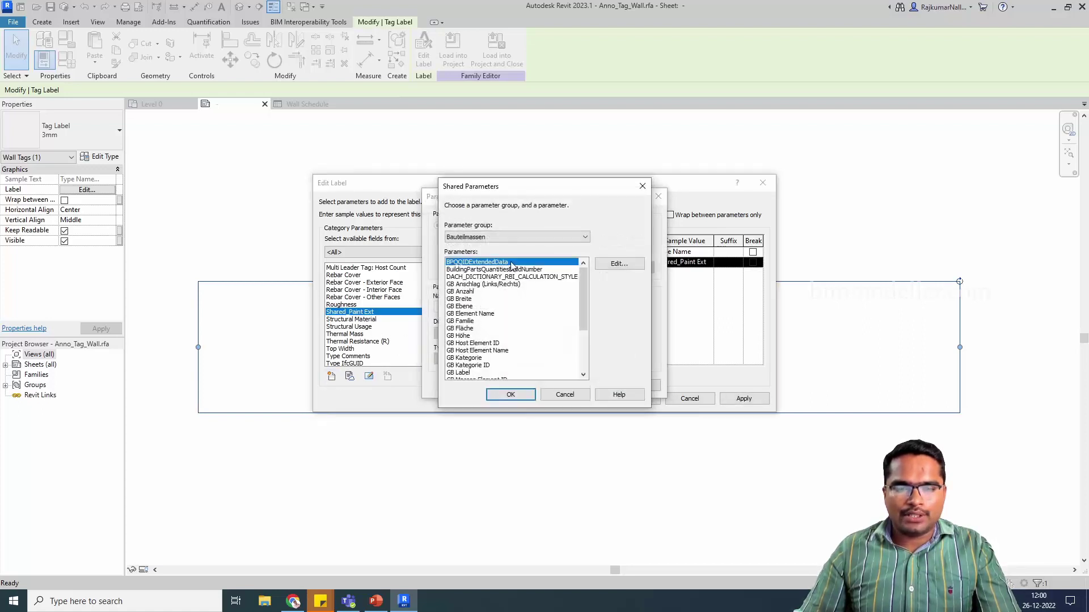
pyautogui.click(525, 237)
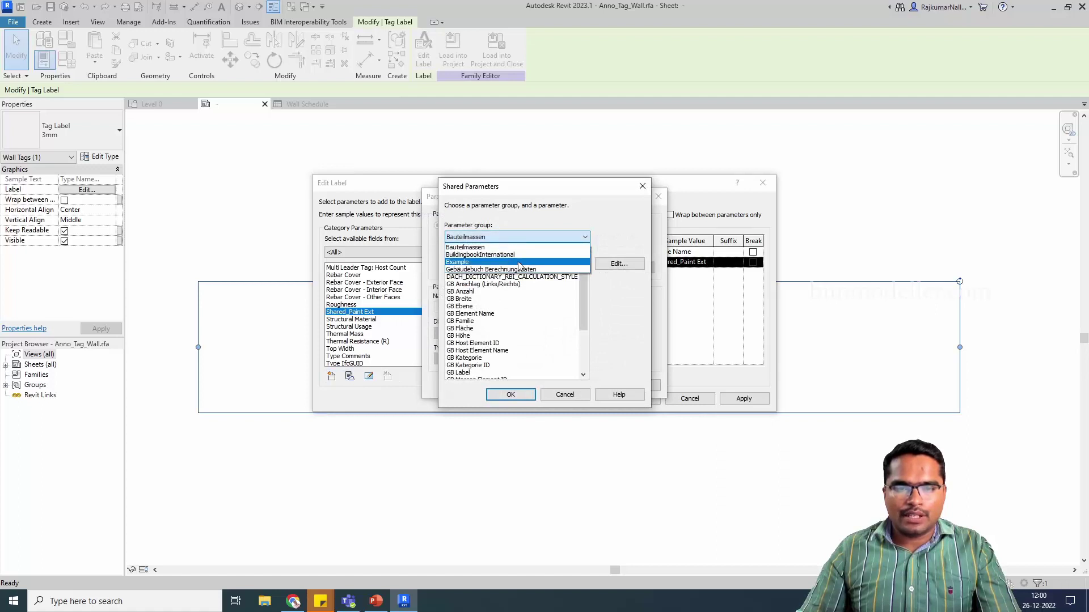
pyautogui.click(518, 264)
pyautogui.click(491, 270)
pyautogui.click(510, 395)
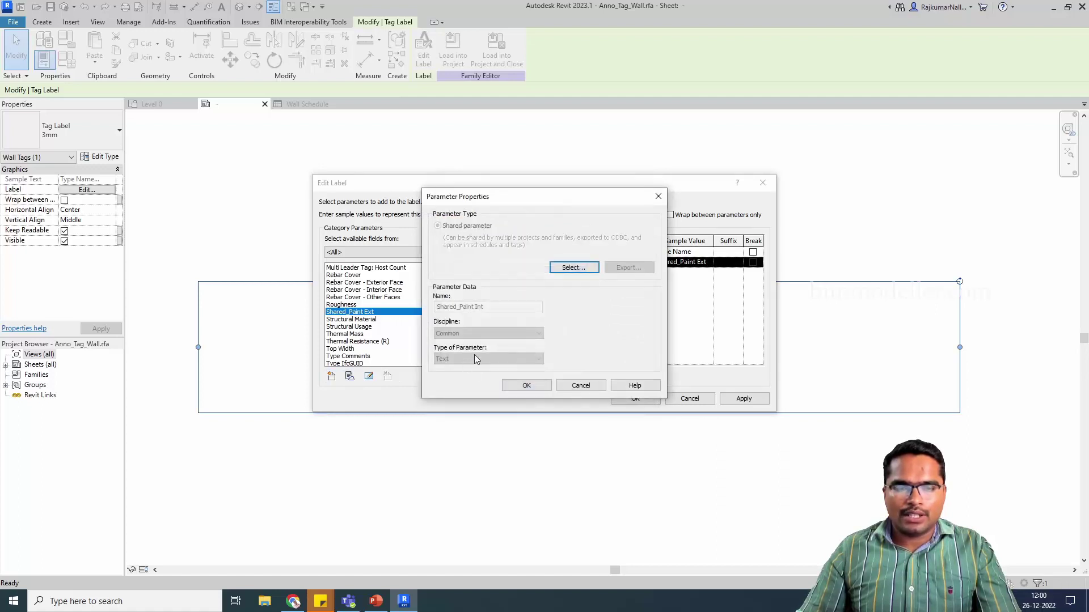
pyautogui.click(524, 378)
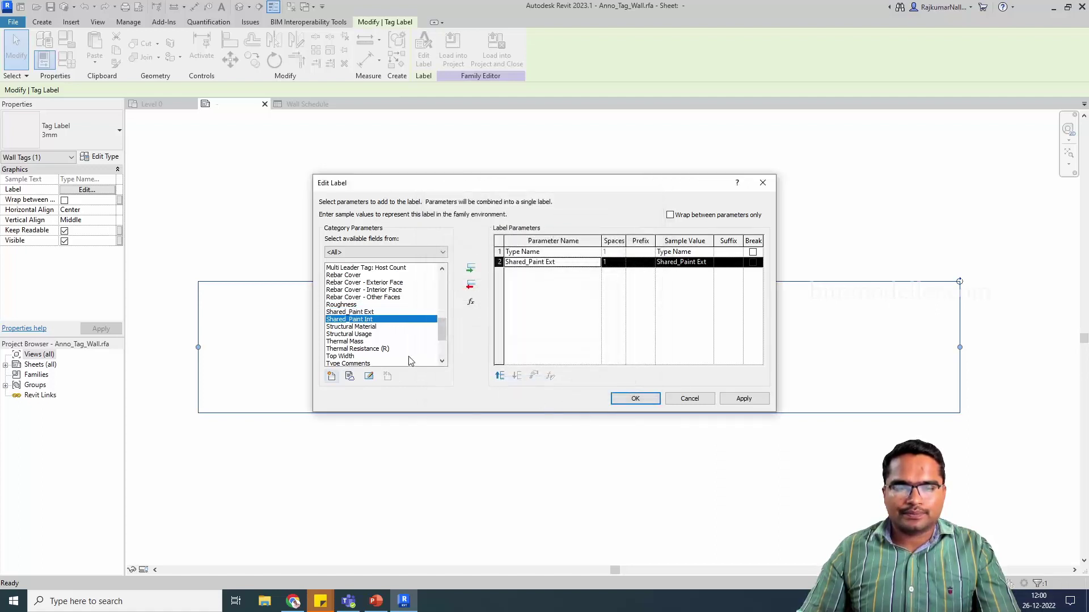
pyautogui.click(470, 268)
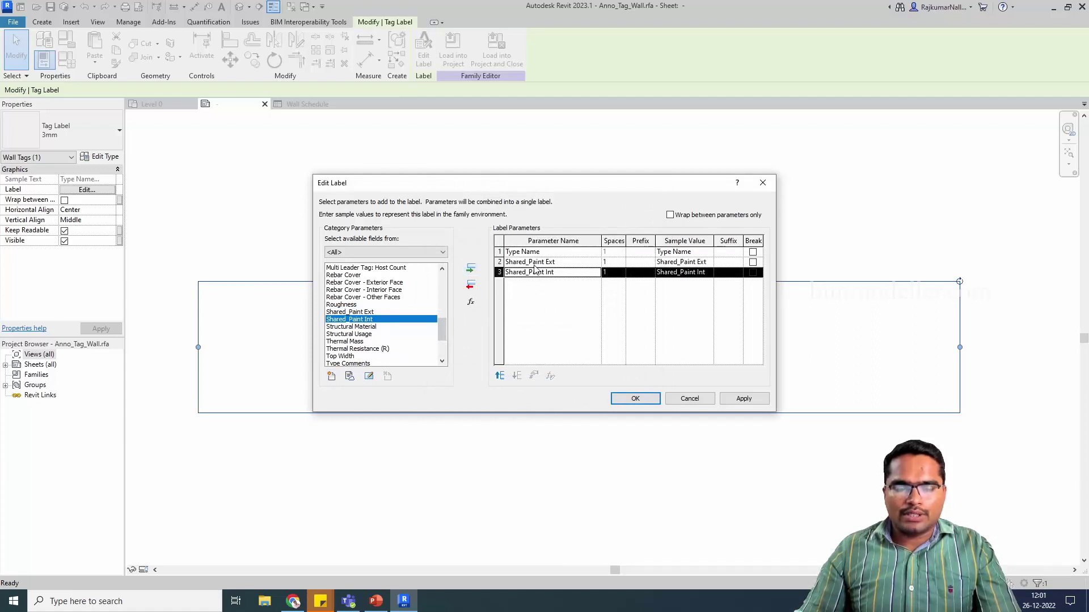
pyautogui.click(526, 253)
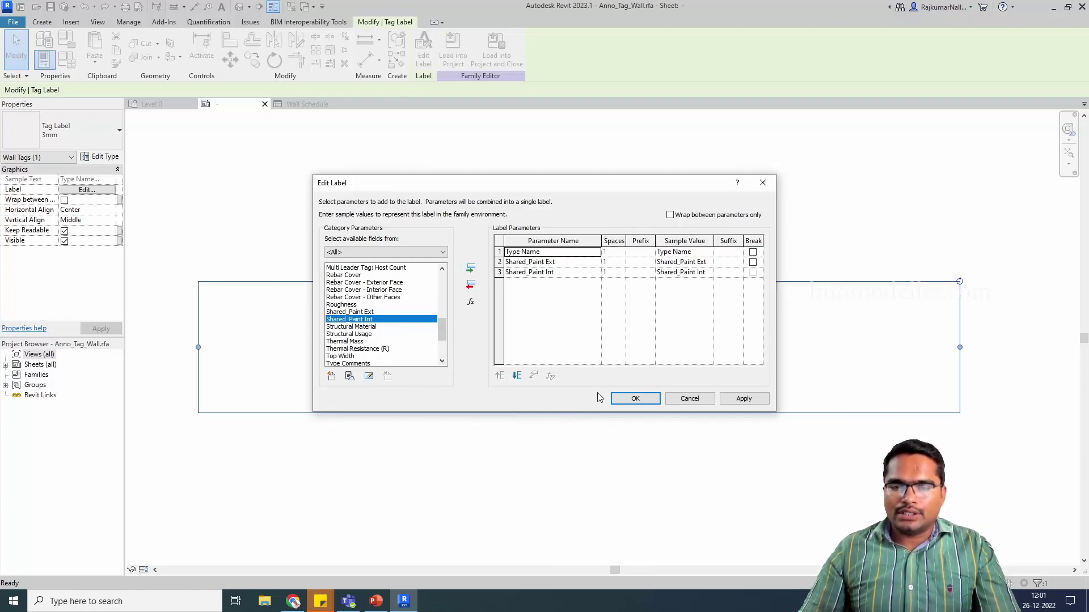
pyautogui.click(628, 400)
# Step: Load the edited wall tag family into the project, overwriting the existing version and its parameter values
pyautogui.scroll(-3, 618, 437)
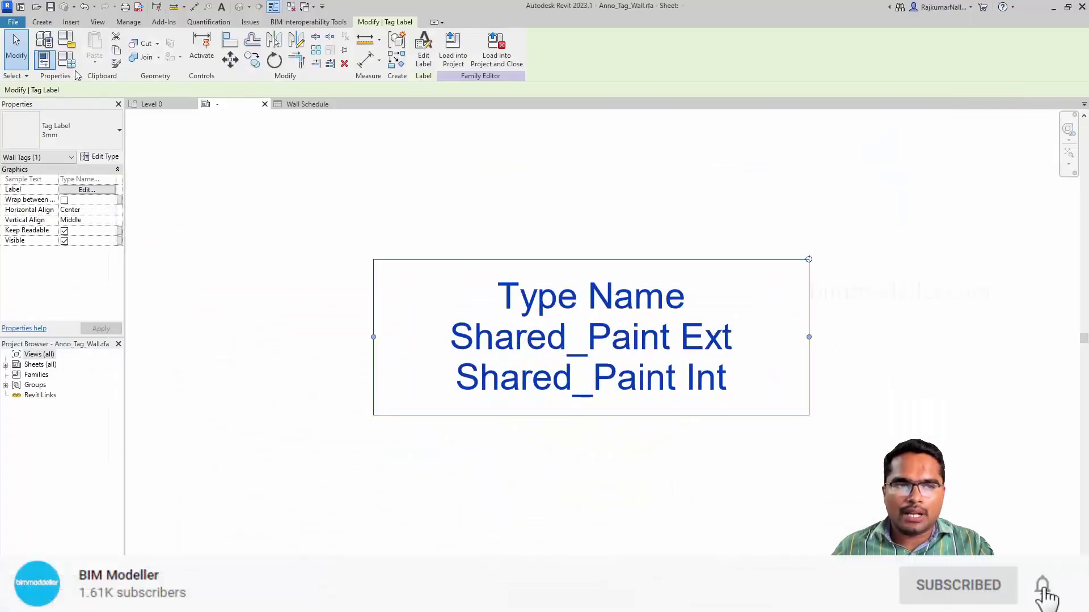
pyautogui.click(599, 467)
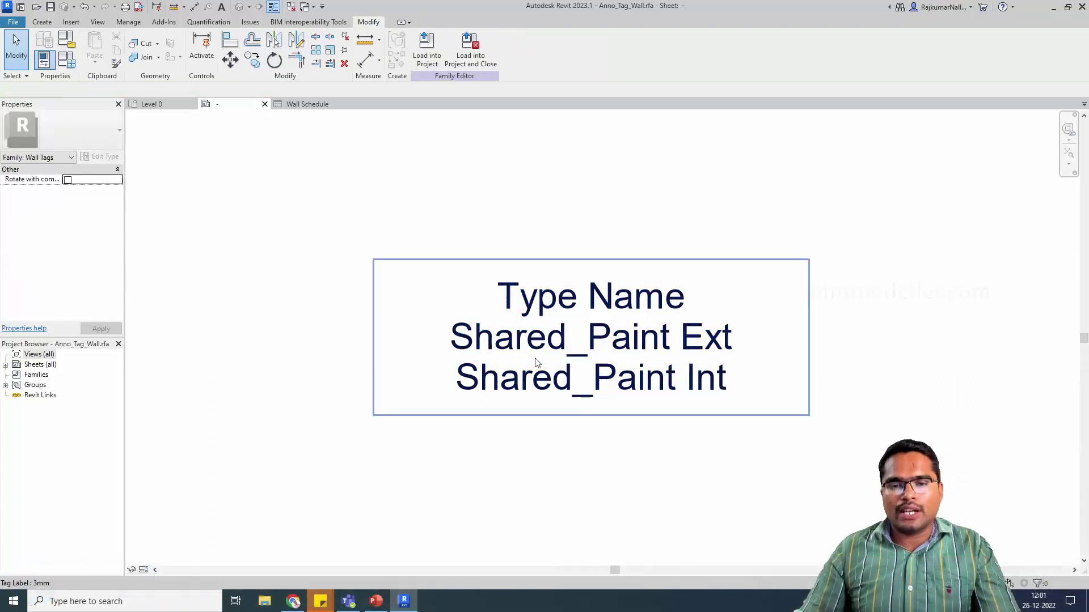
pyautogui.click(426, 54)
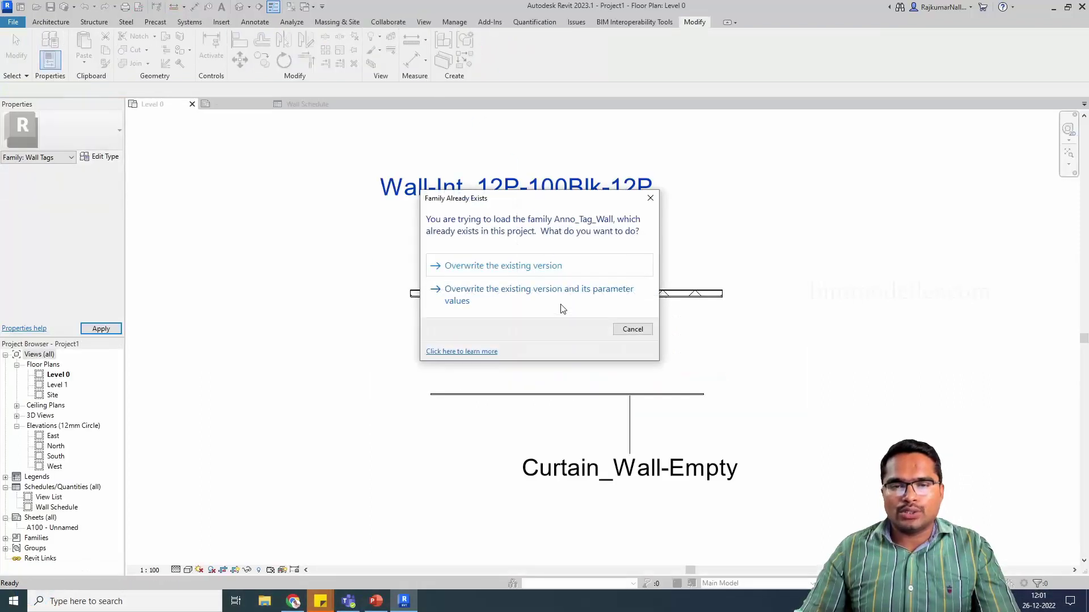
pyautogui.click(537, 294)
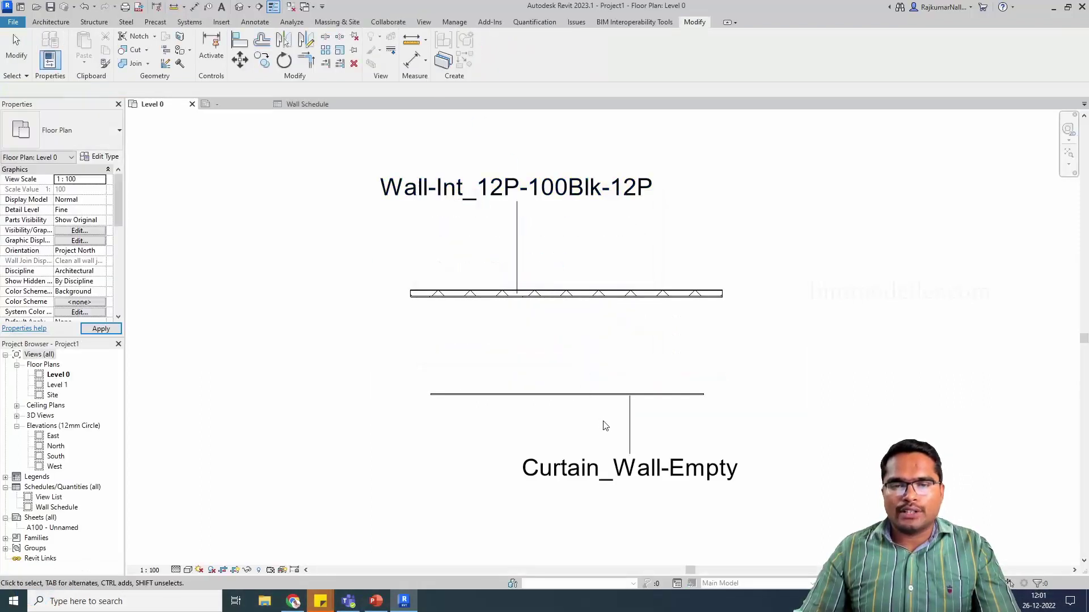
# Step: Check the instance properties of the Wall-Int_12P-100Blk-12P wall for the shared paint parameters
pyautogui.click(514, 208)
pyautogui.click(545, 267)
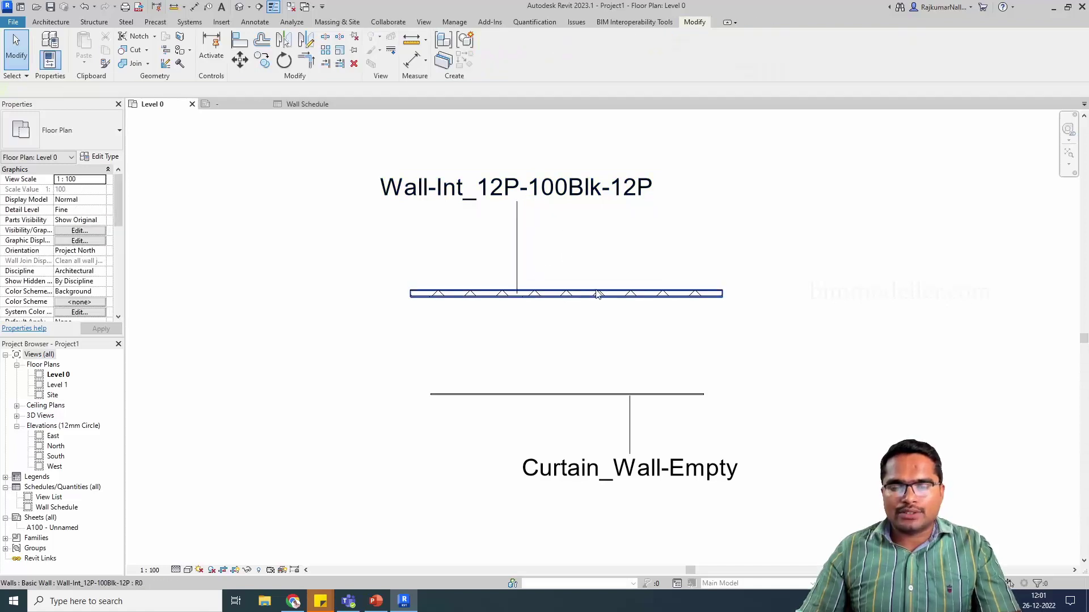
pyautogui.click(563, 299)
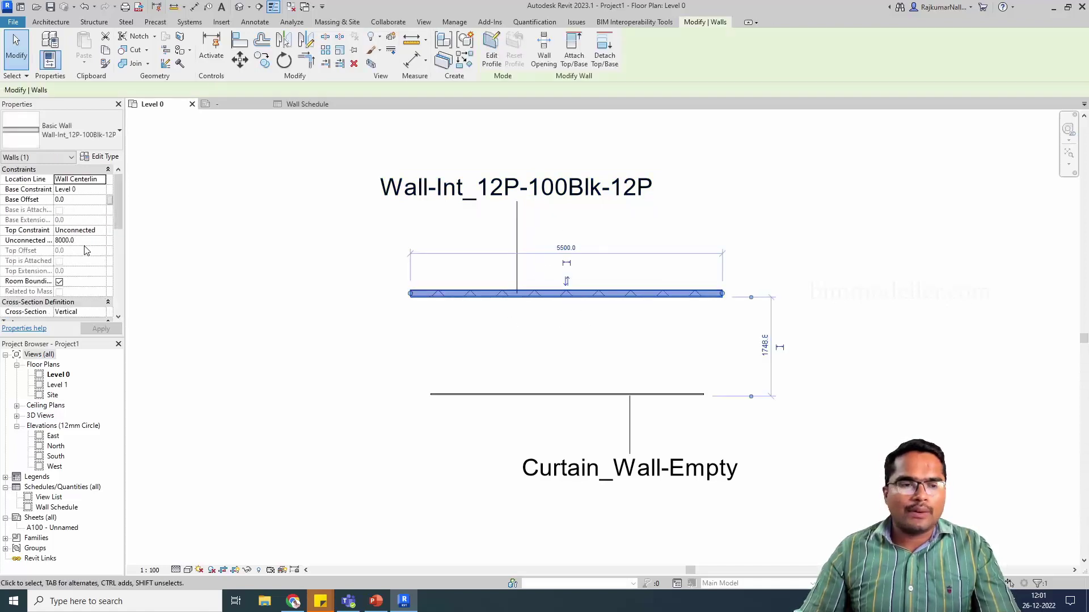
pyautogui.scroll(-5, 91, 250)
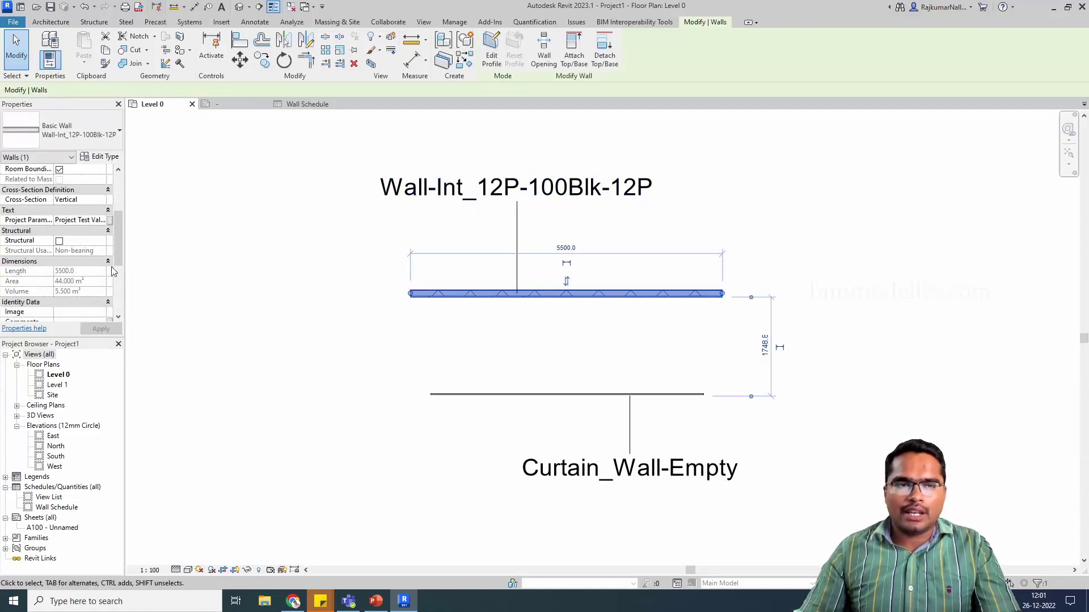
pyautogui.click(187, 199)
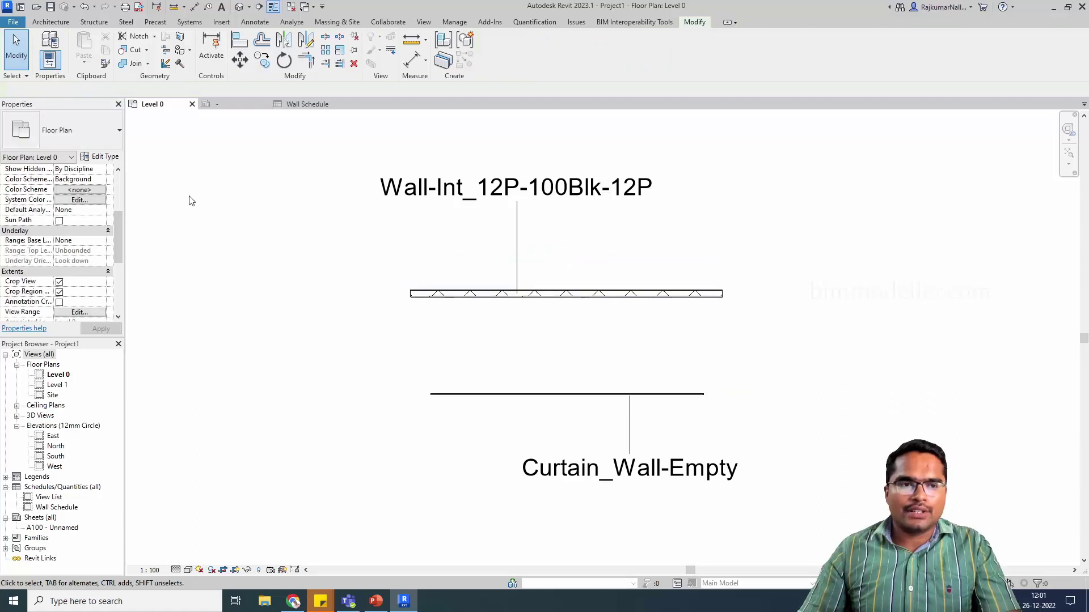
# Step: Start a new project parameter of the shared type and choose Shared_Paint Ext from the Example group
pyautogui.click(454, 22)
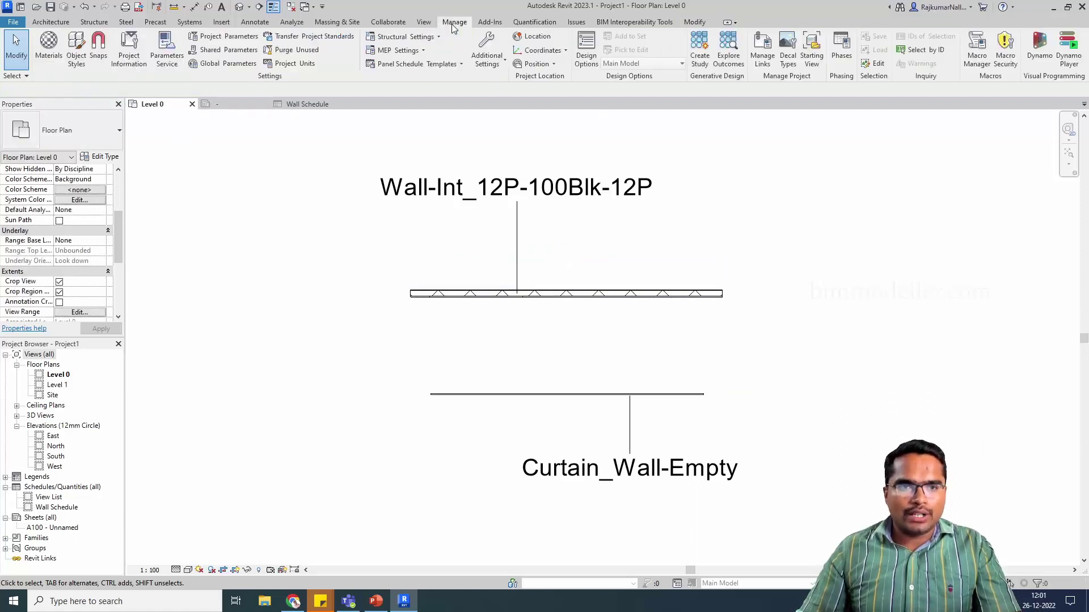
pyautogui.click(223, 36)
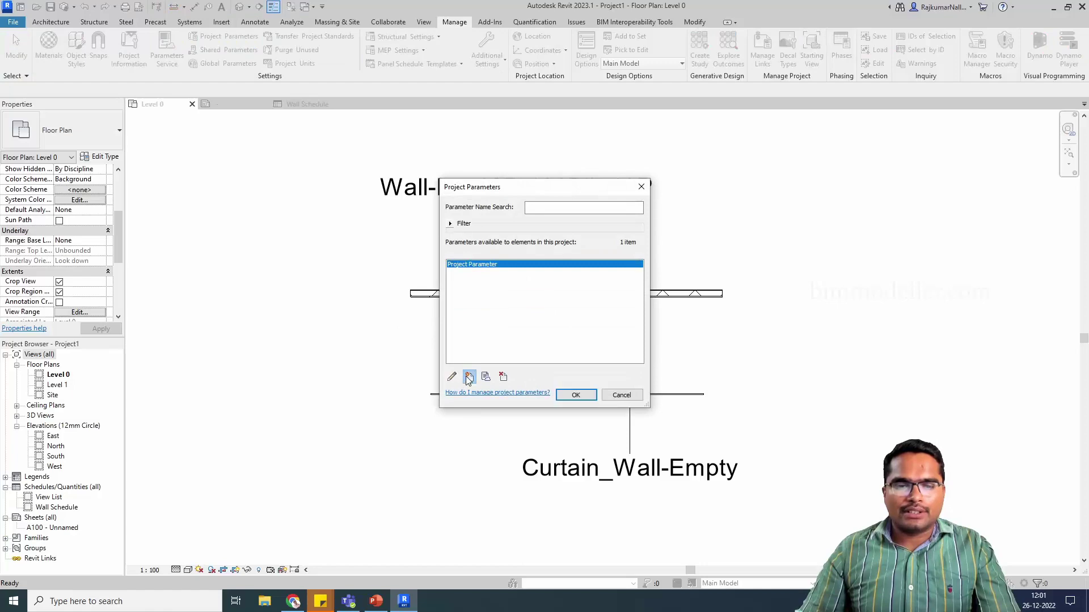
pyautogui.click(453, 375)
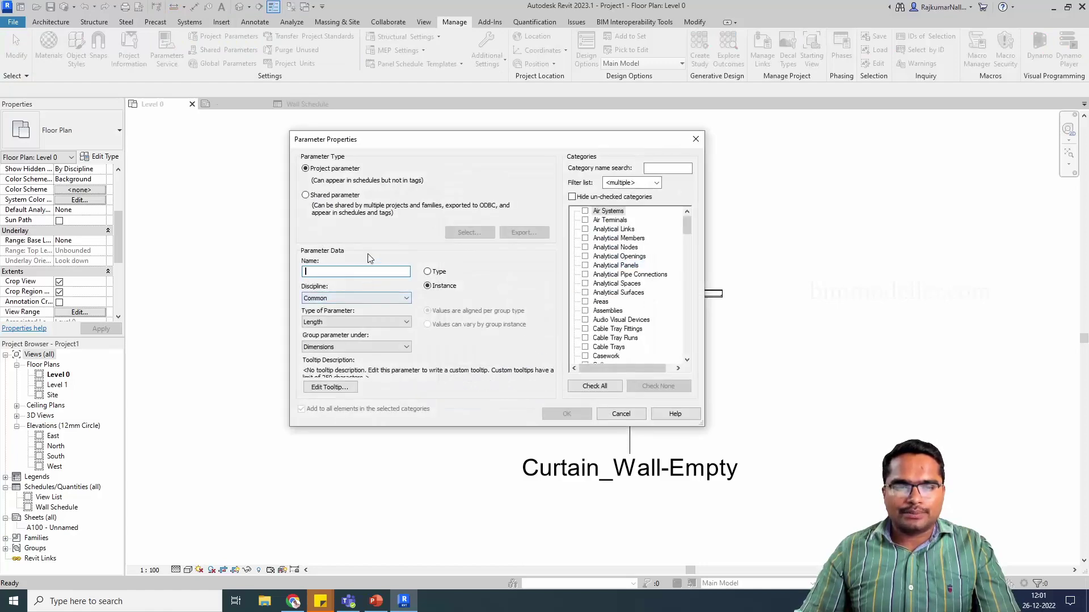
pyautogui.click(340, 195)
pyautogui.click(471, 233)
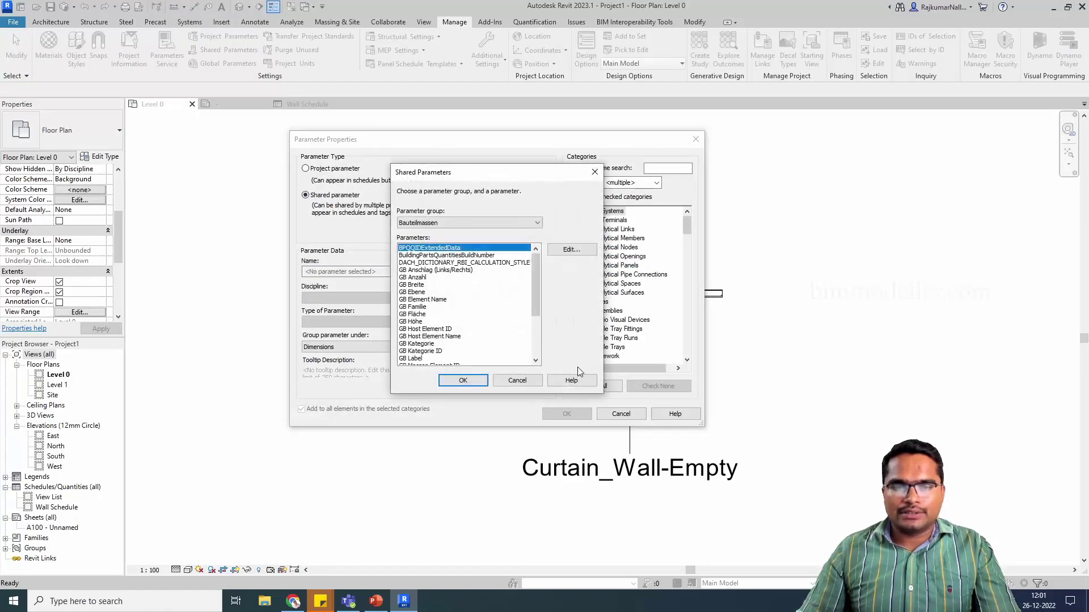
pyautogui.click(435, 224)
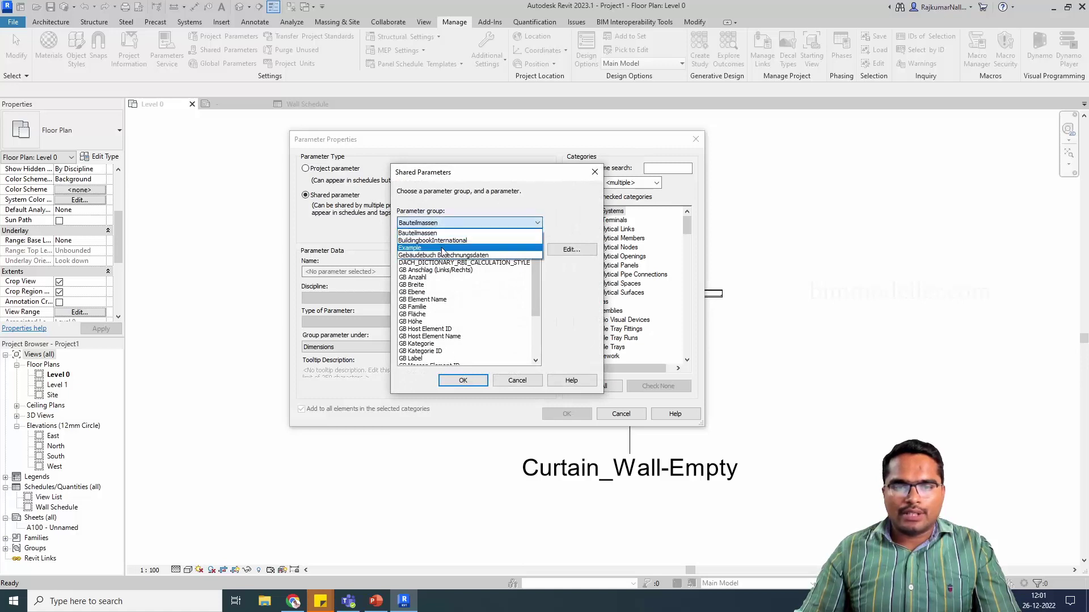
pyautogui.click(435, 256)
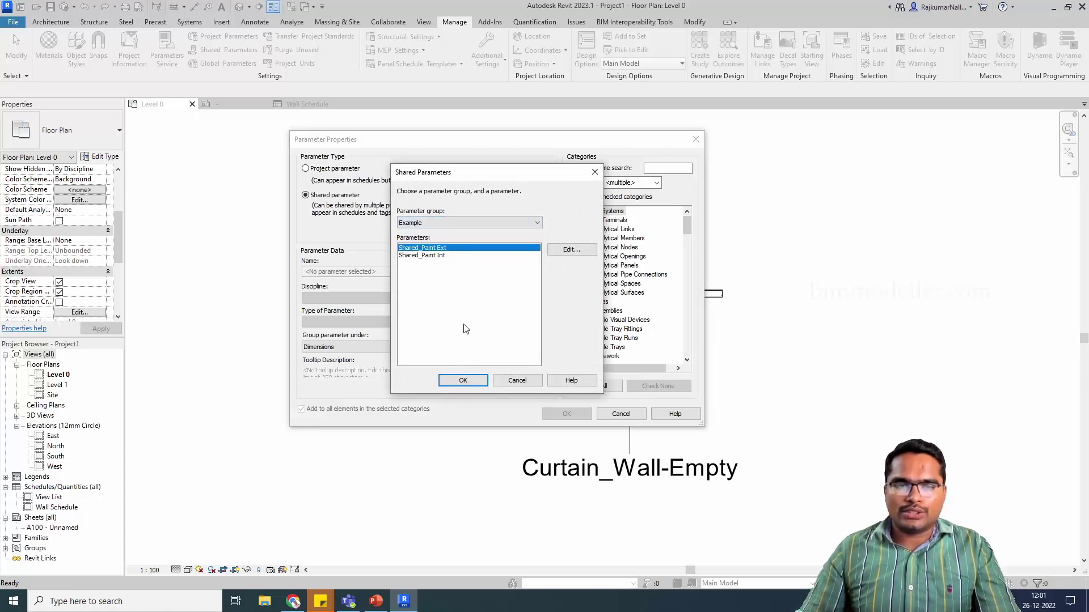
pyautogui.click(440, 256)
pyautogui.click(443, 250)
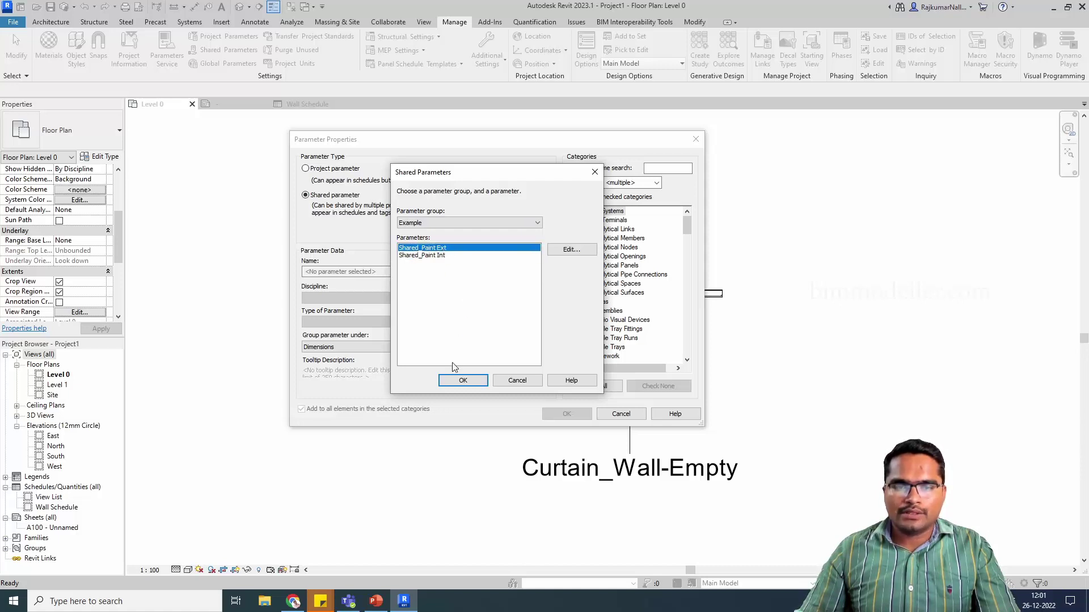
pyautogui.click(462, 380)
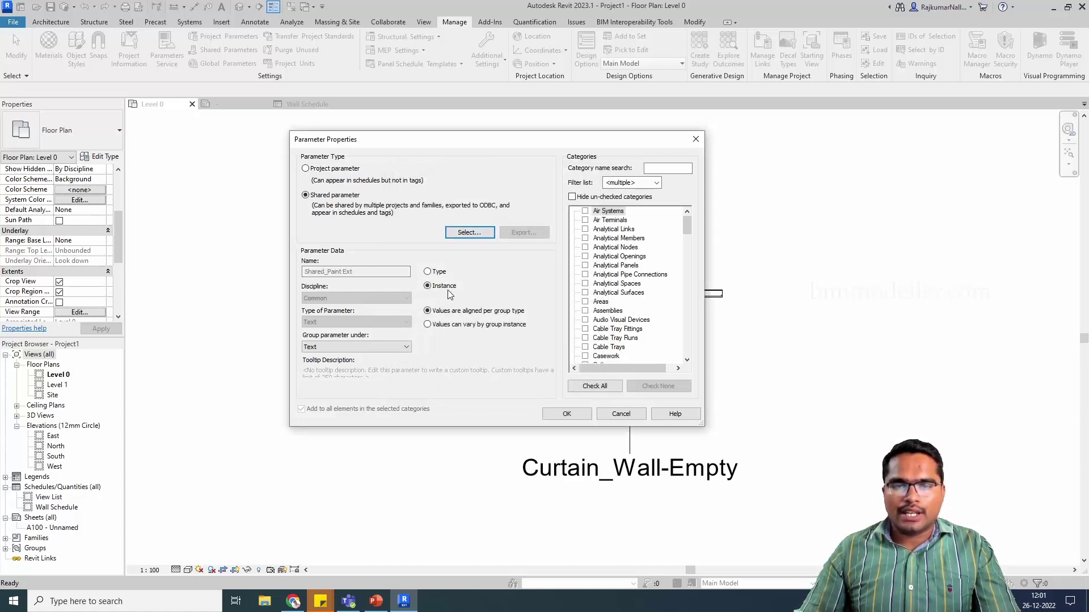
# Step: Assign the Shared_Paint Ext parameter to the Walls category, hide the unchecked categories and accept the parameter
pyautogui.click(643, 295)
pyautogui.press('w')
pyautogui.scroll(-1, 606, 309)
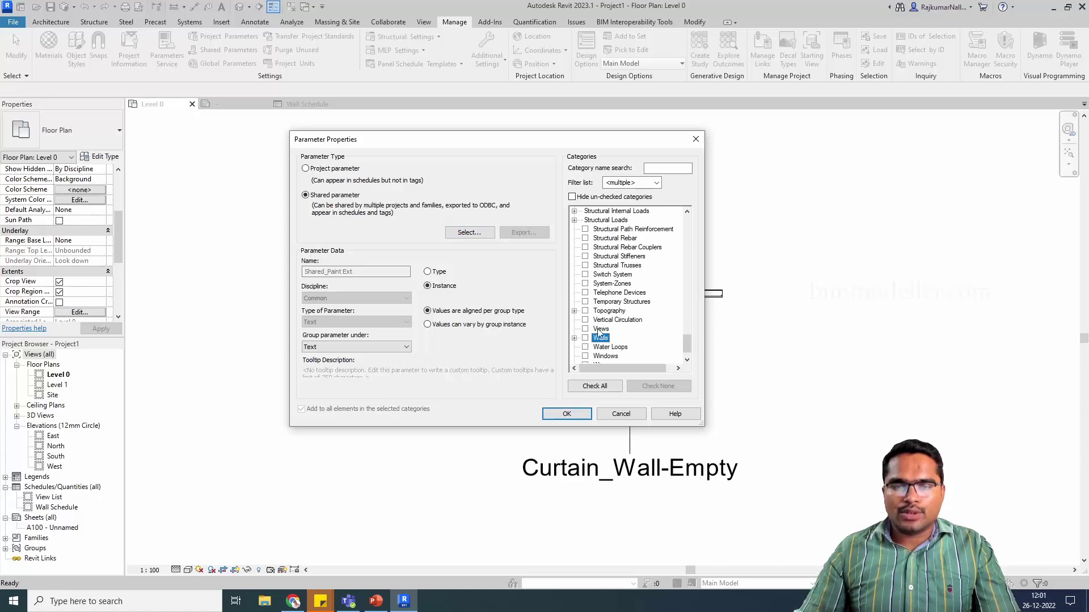
pyautogui.click(585, 319)
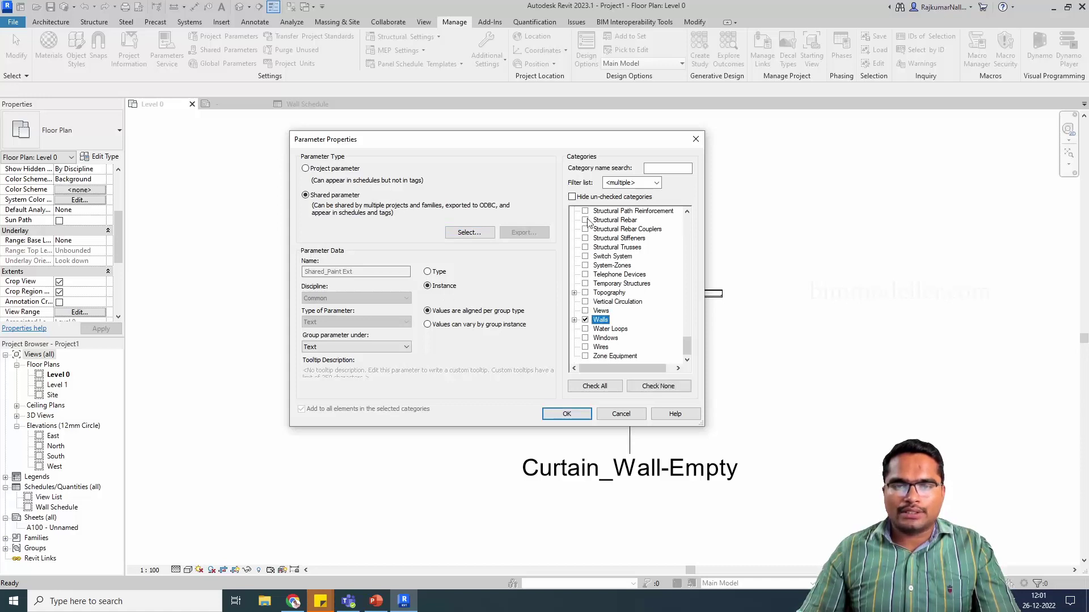
pyautogui.click(583, 199)
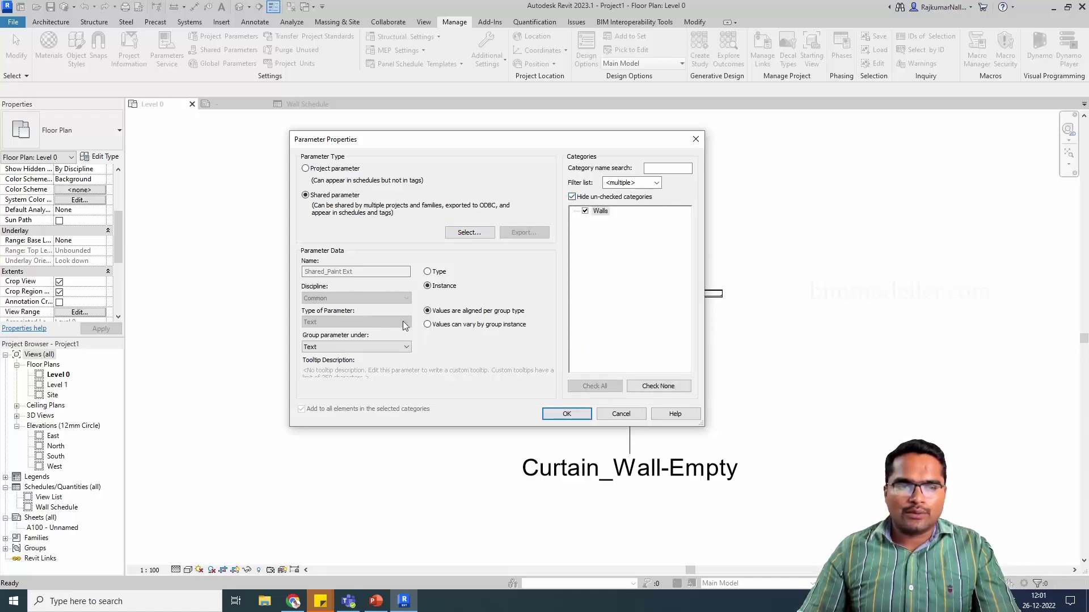
pyautogui.click(566, 414)
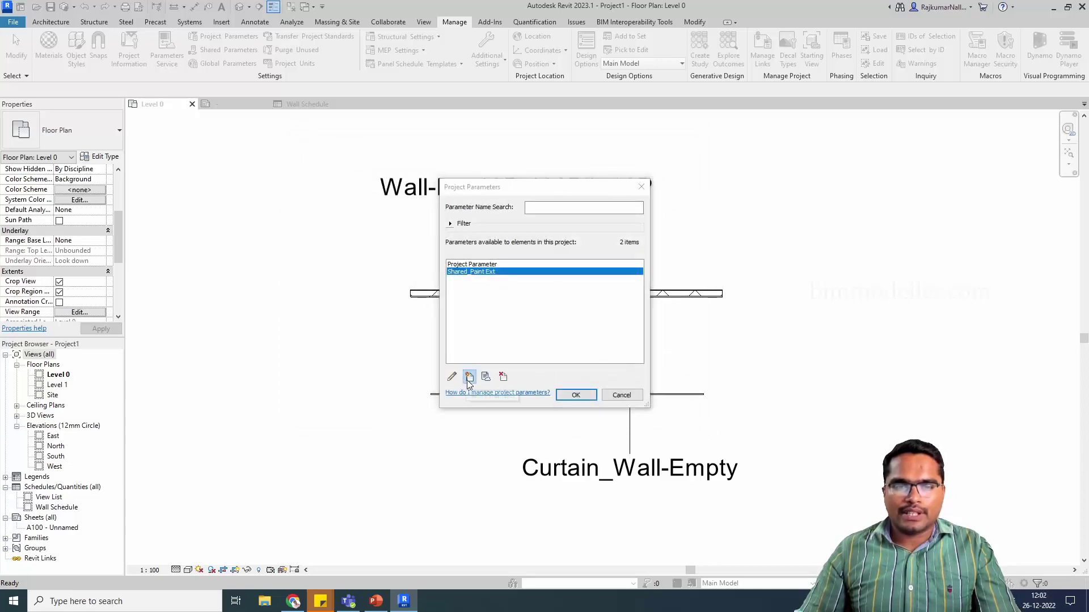
# Step: Start another project parameter of the shared type and choose Shared_Paint Int from the Example group
pyautogui.click(468, 377)
pyautogui.click(331, 197)
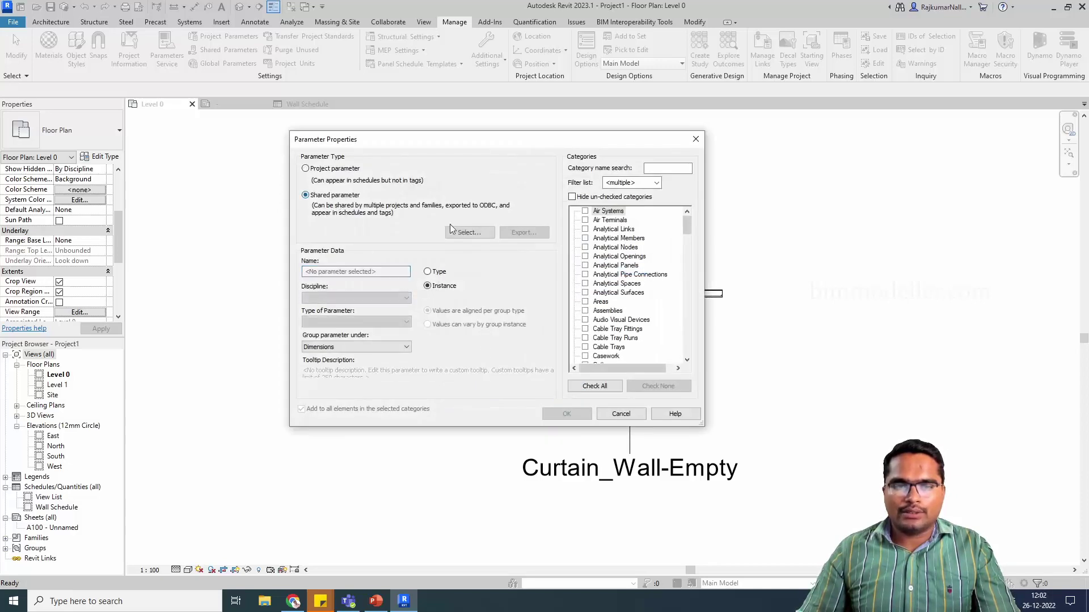
pyautogui.click(469, 232)
pyautogui.click(461, 308)
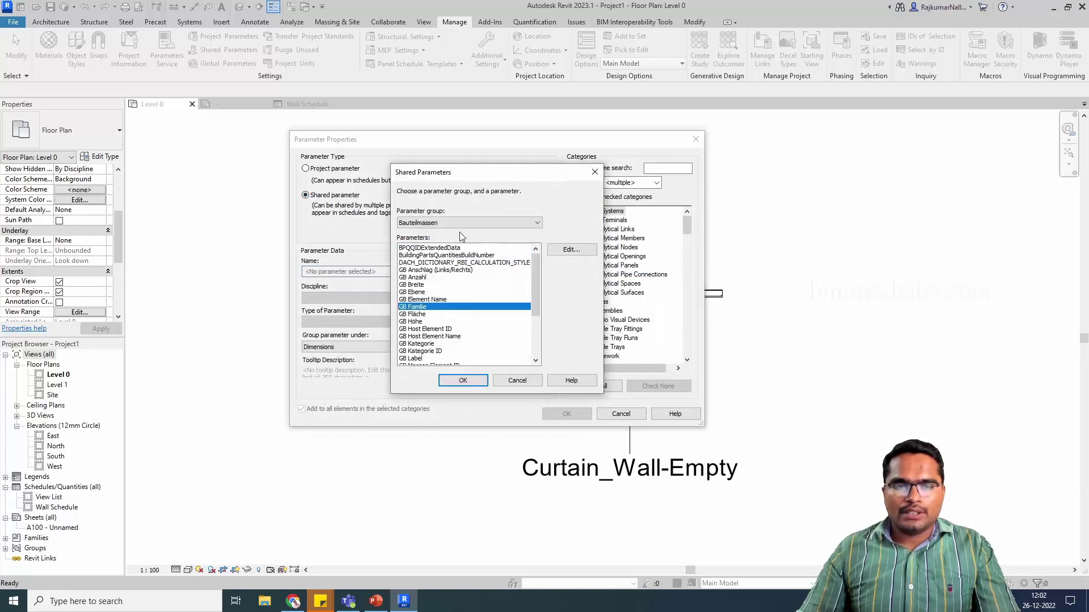
pyautogui.click(460, 223)
pyautogui.click(451, 248)
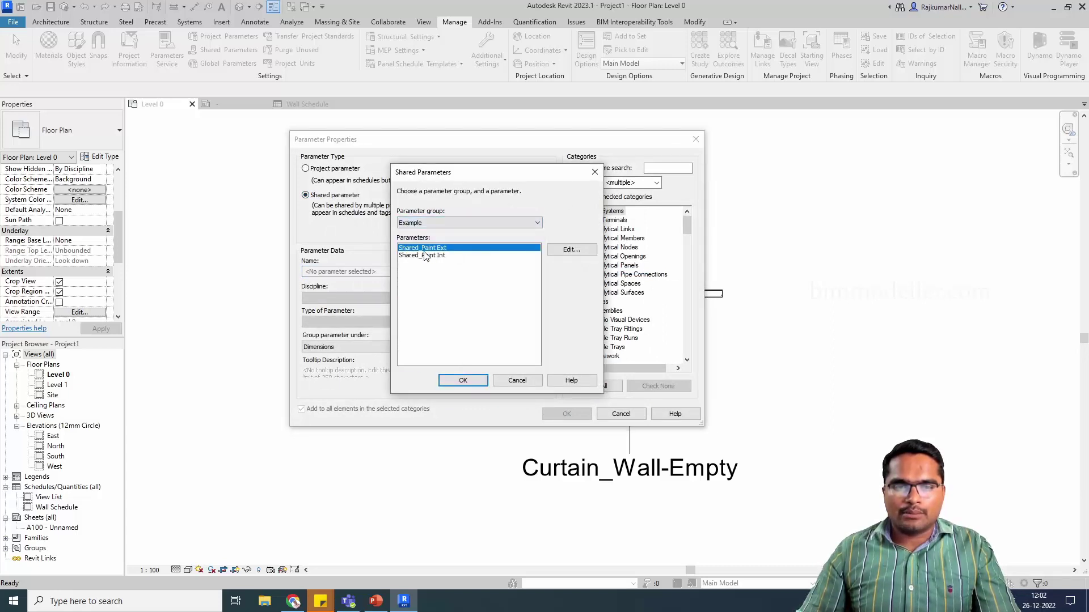
pyautogui.click(427, 256)
pyautogui.click(460, 380)
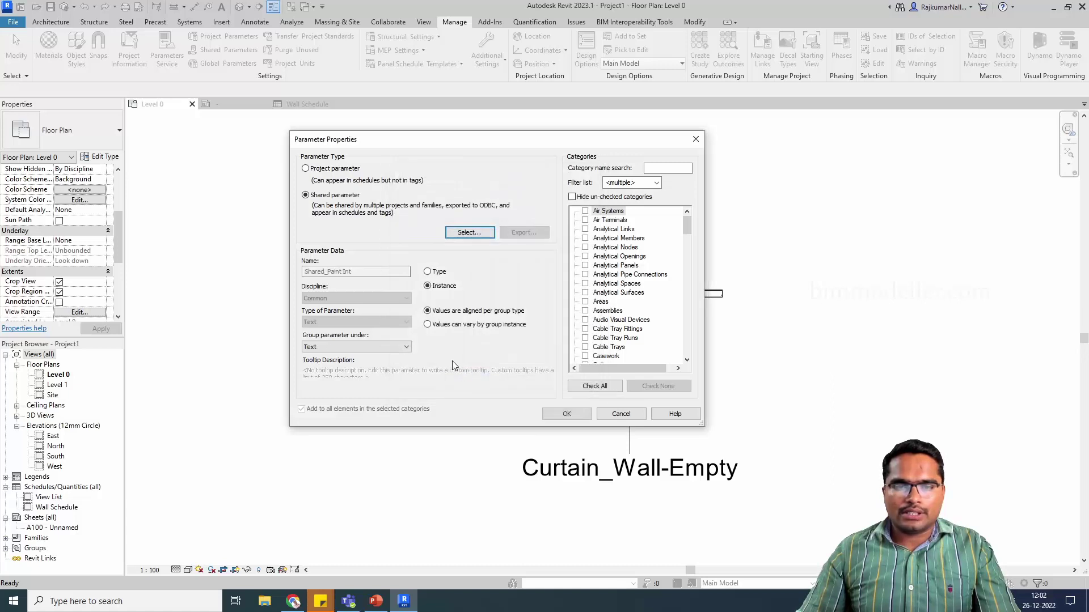
# Step: Assign the Shared_Paint Int parameter to the Walls category and accept the project parameter list
pyautogui.scroll(-15, 607, 306)
pyautogui.click(600, 320)
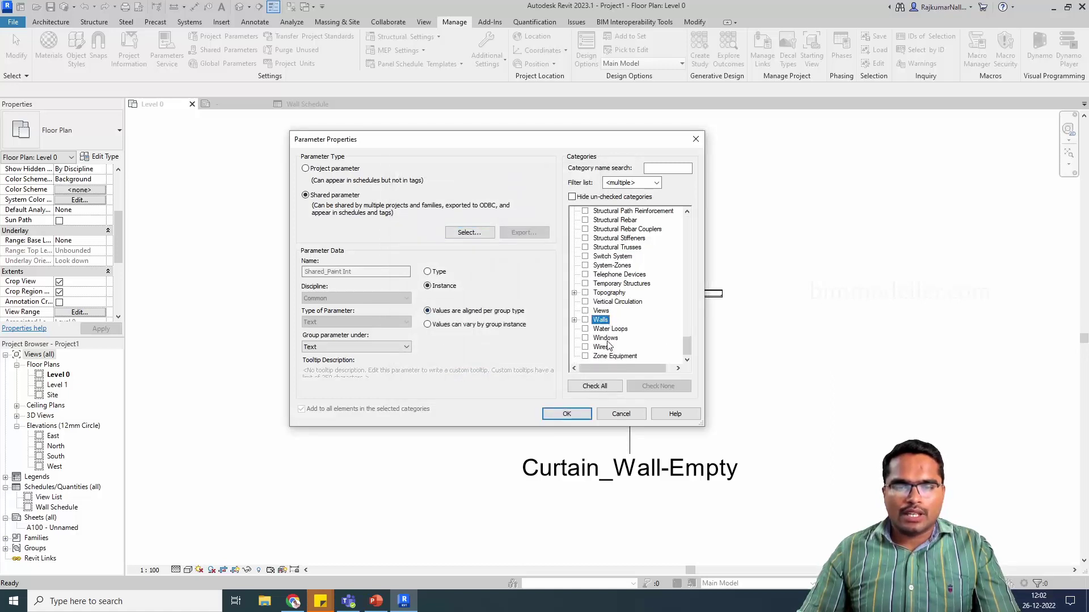
pyautogui.click(591, 197)
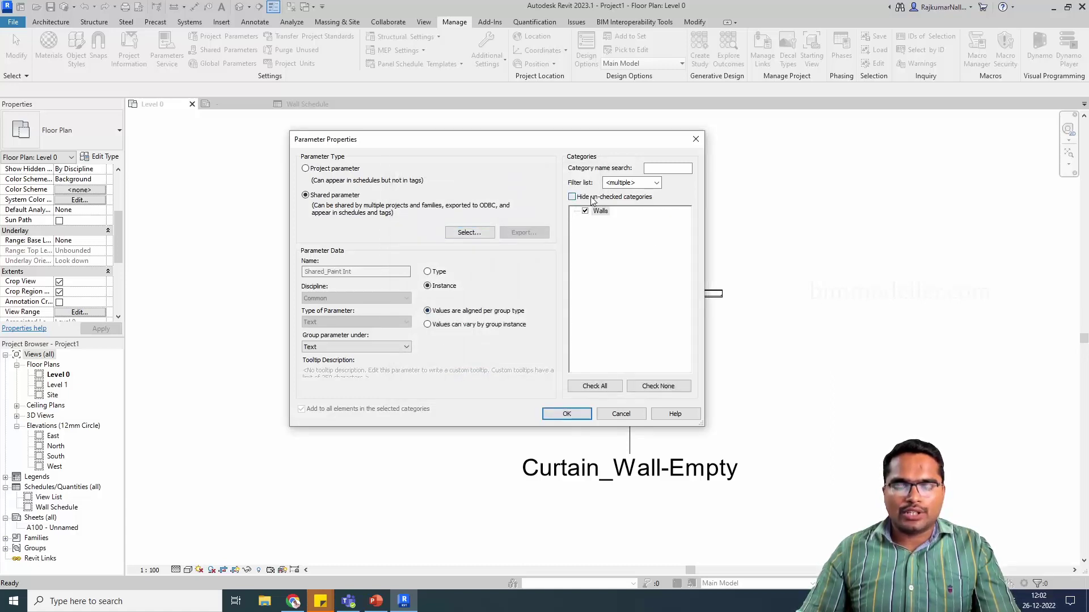
pyautogui.click(579, 414)
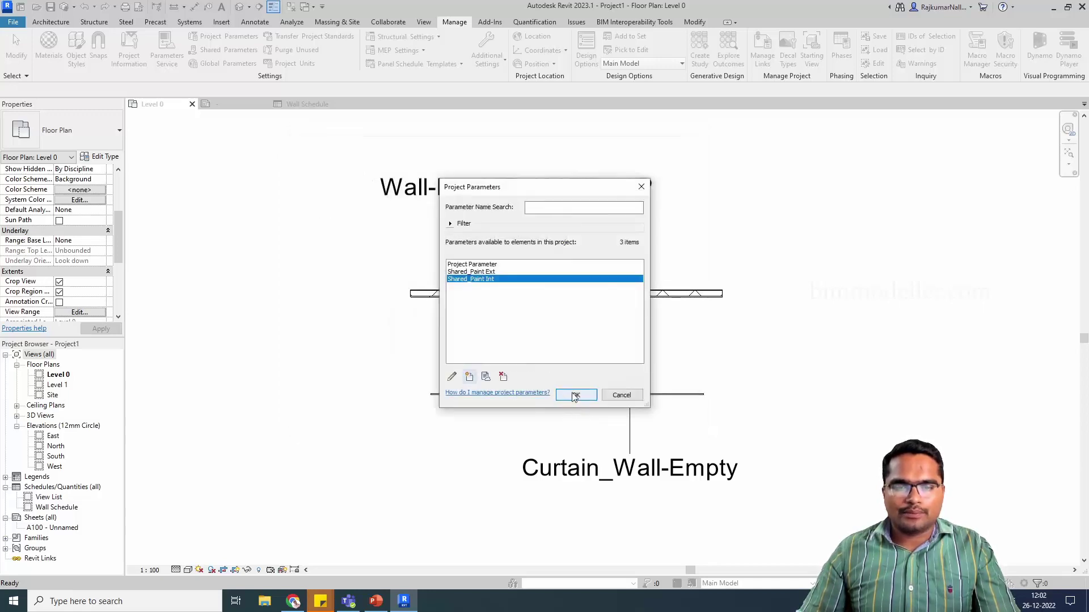
pyautogui.click(575, 396)
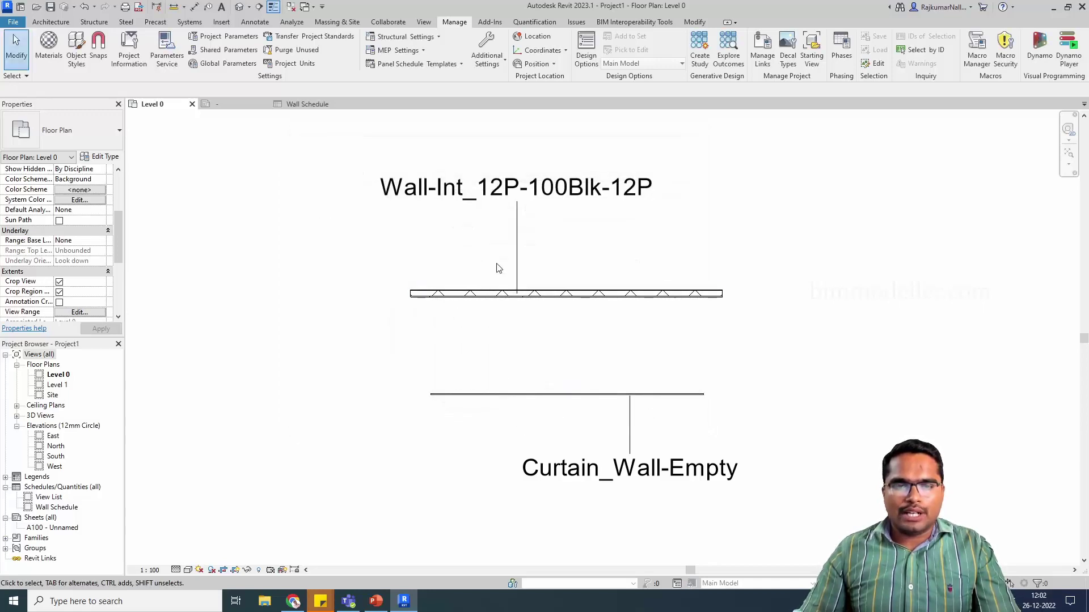
# Step: Set the Shared_Paint Ext value of the Wall-Int_12P-100Blk-12P wall to Yellow
pyautogui.click(517, 213)
pyautogui.click(543, 302)
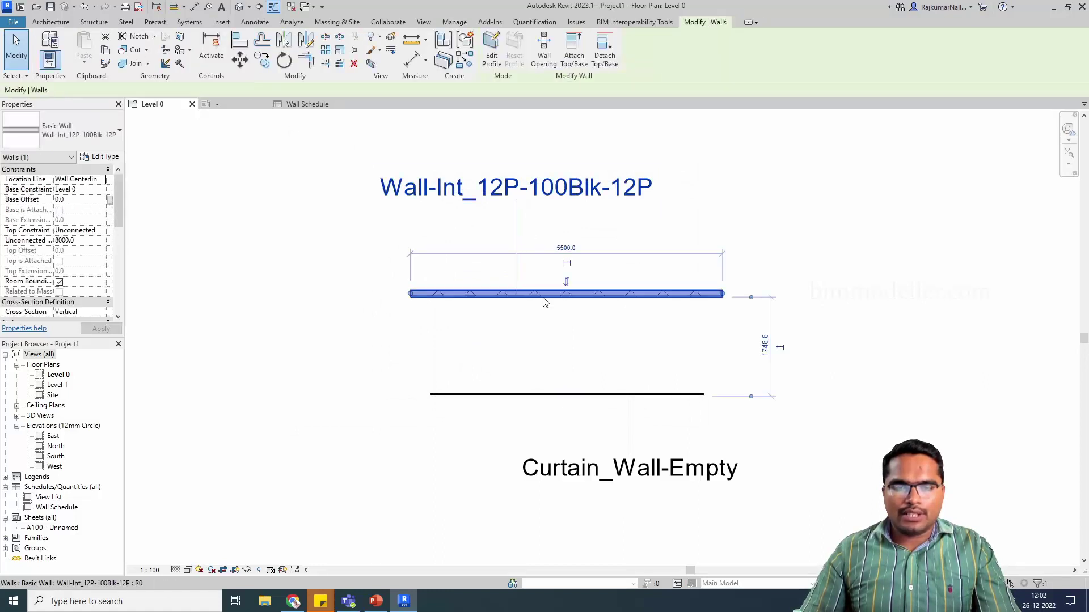
pyautogui.scroll(-3, 72, 277)
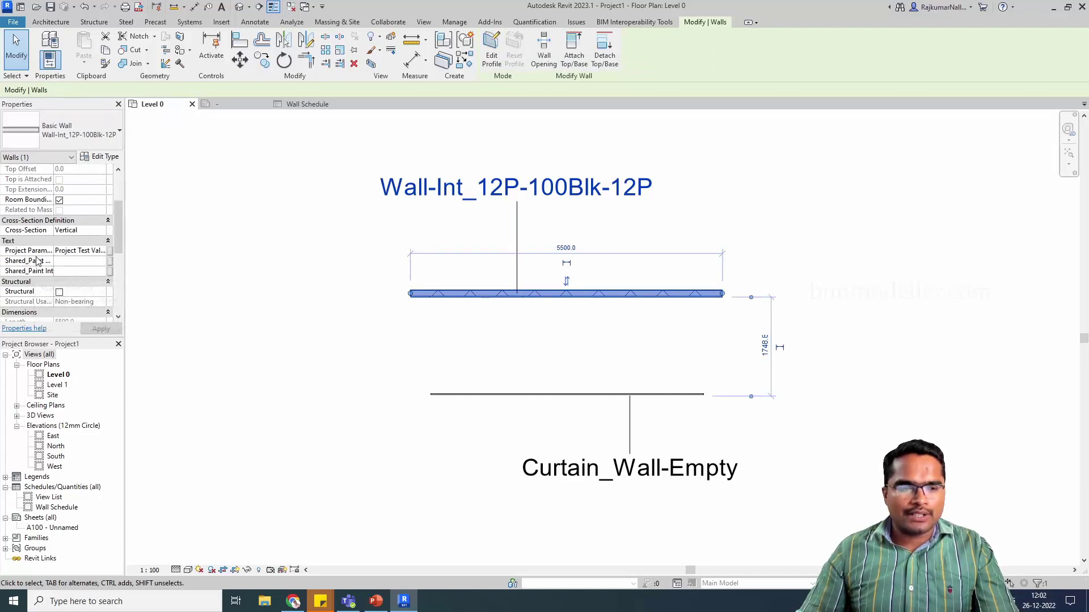
pyautogui.click(61, 262)
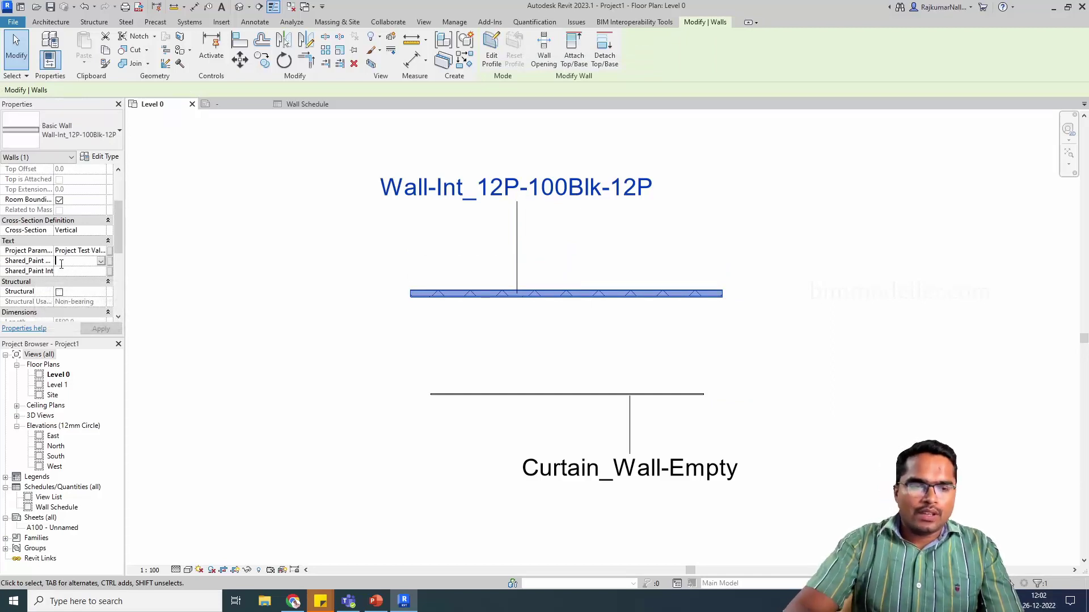
pyautogui.write('Gyp')
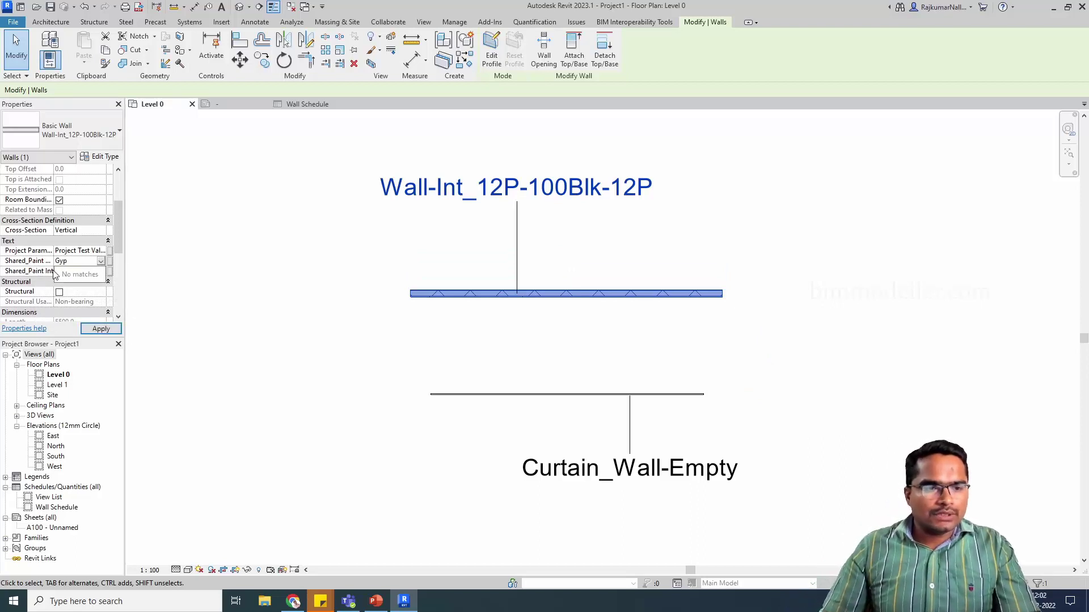
pyautogui.doubleClick(69, 262)
pyautogui.press('BackSpace')
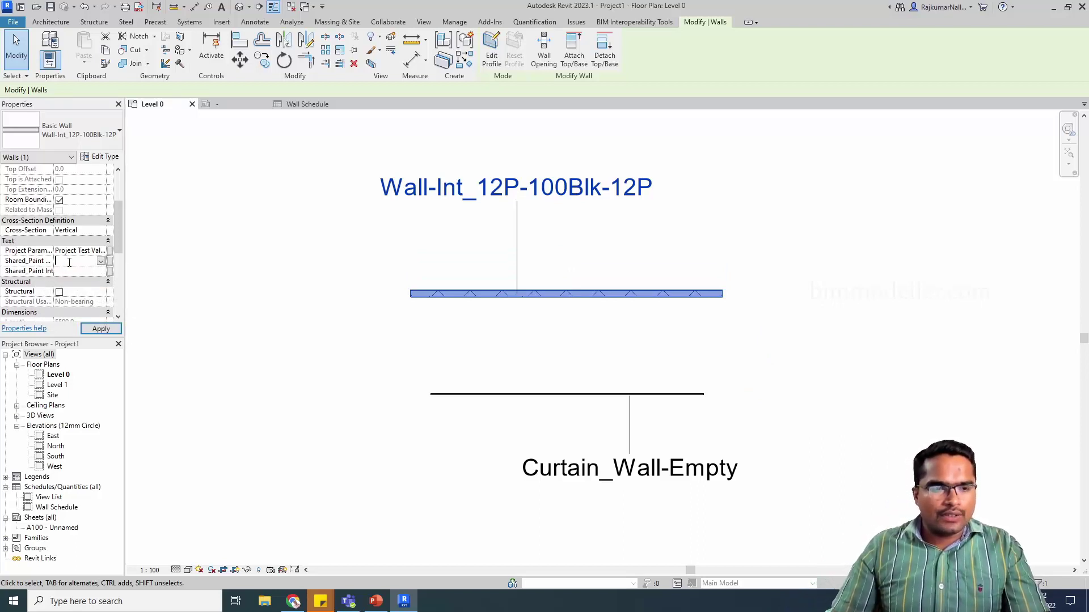
pyautogui.write('Ye')
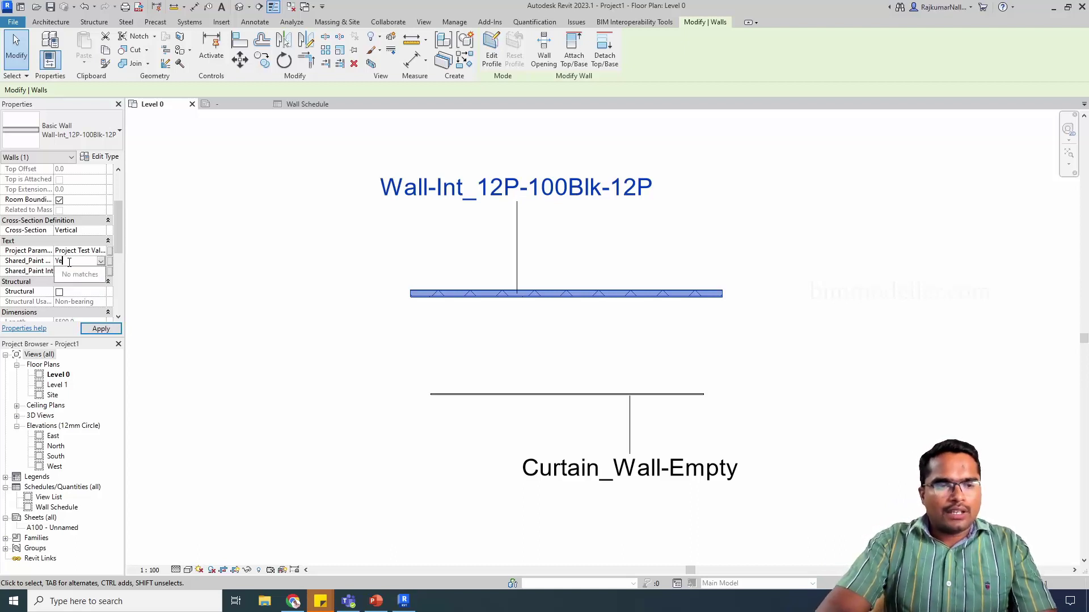
pyautogui.write('llow')
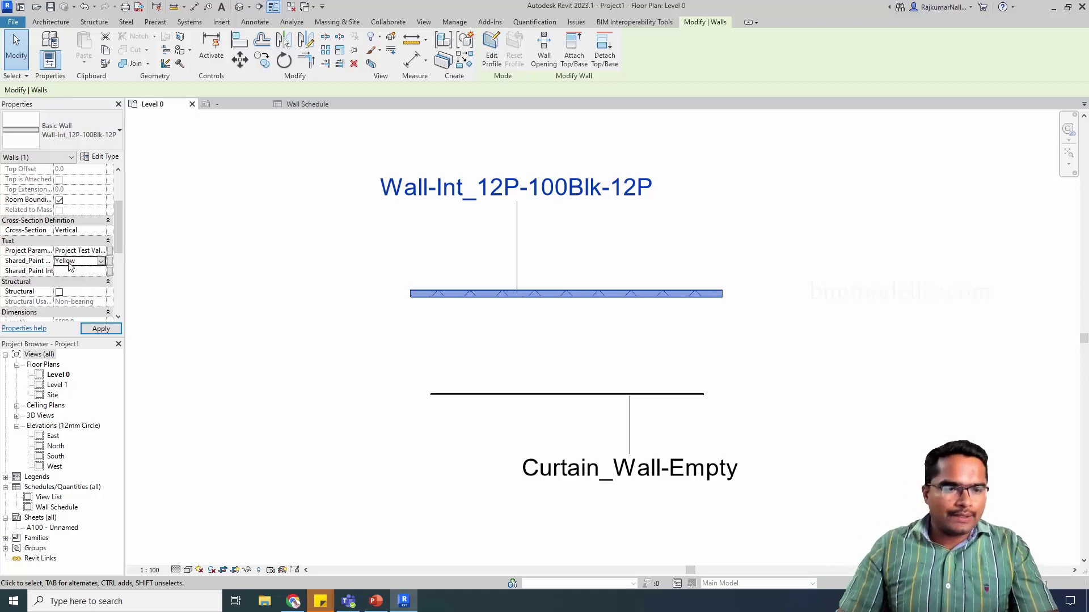
# Step: Set the same wall's Shared_Paint Int value to Gyp, apply it and clear the selection
pyautogui.click(75, 271)
pyautogui.write('Gyp')
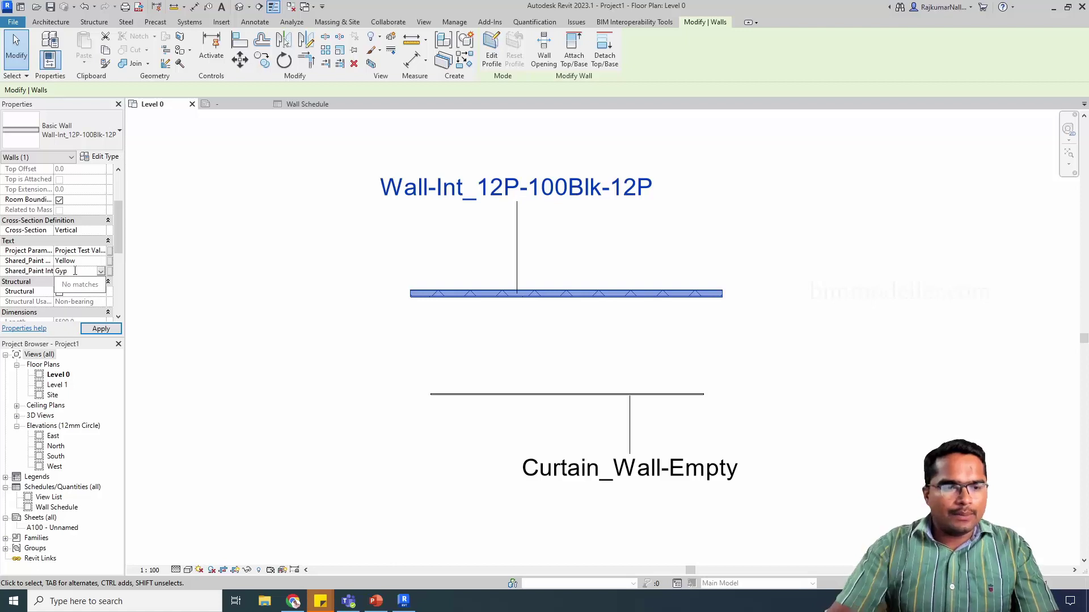
pyautogui.press('Return')
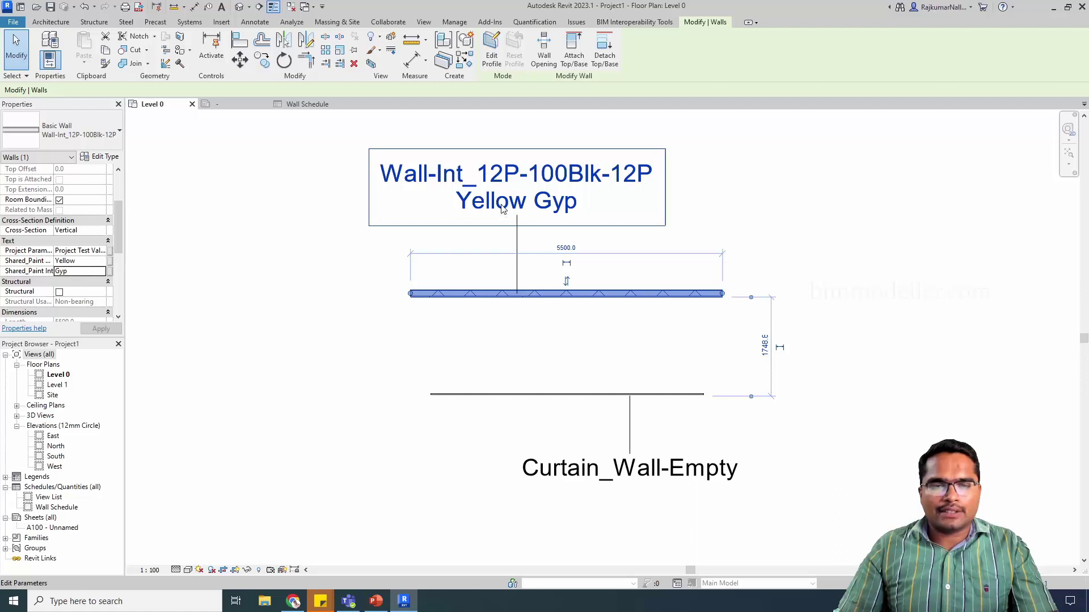
pyautogui.click(451, 366)
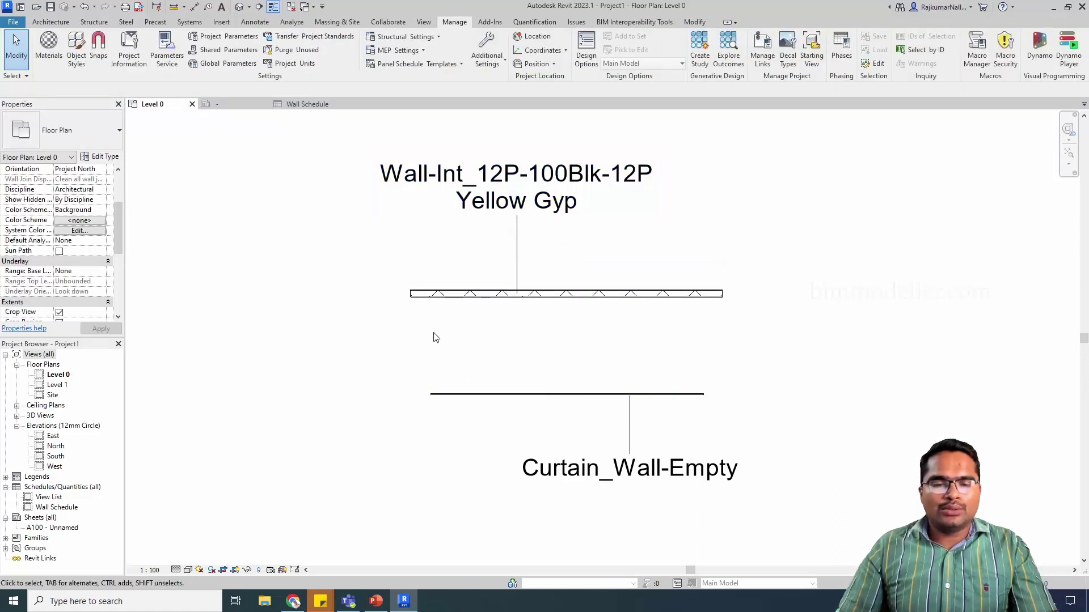
# Step: Examine the basic wall's shared paint values and compare them with the text in its tag
pyautogui.click(492, 294)
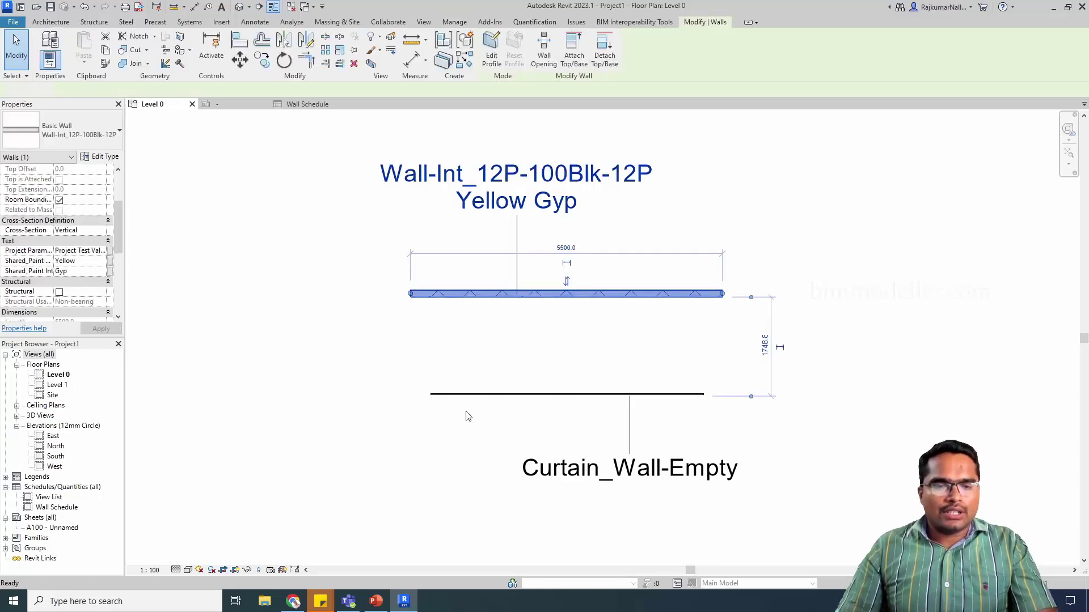
pyautogui.click(464, 414)
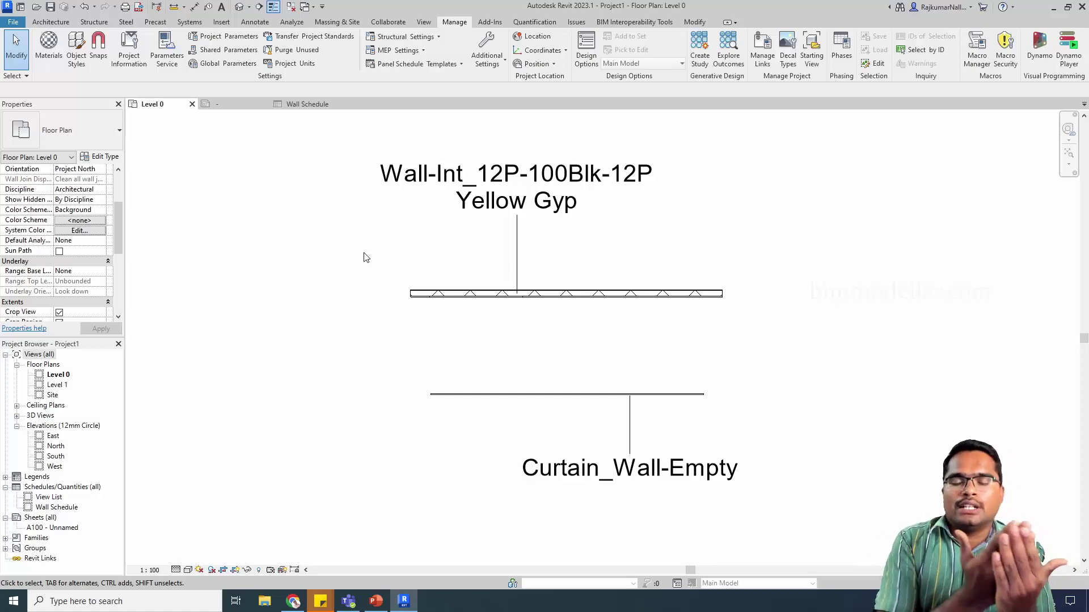
pyautogui.click(483, 303)
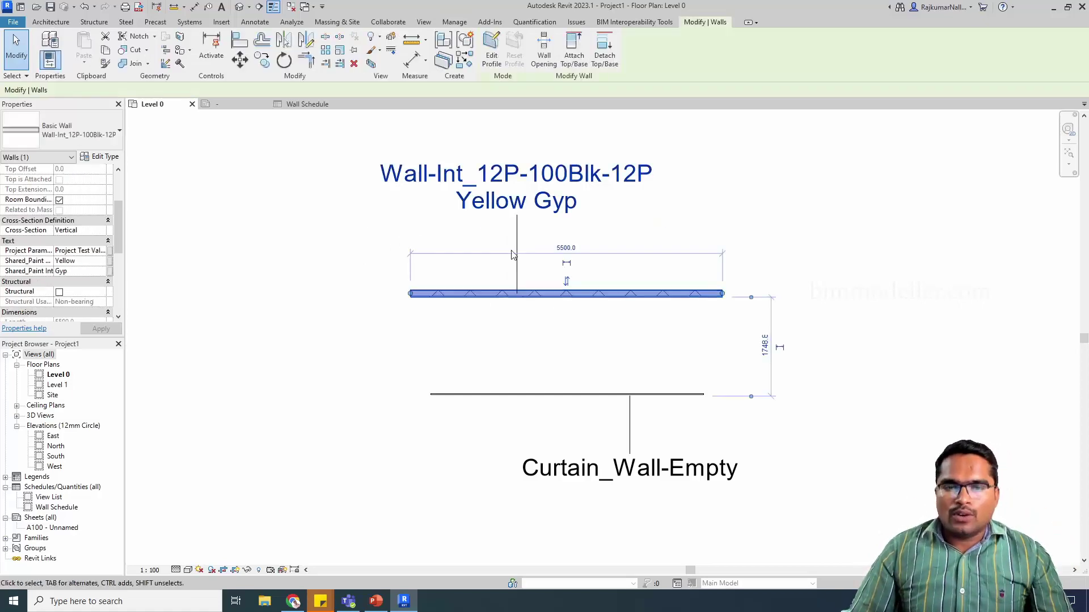
pyautogui.click(516, 176)
pyautogui.press('Escape')
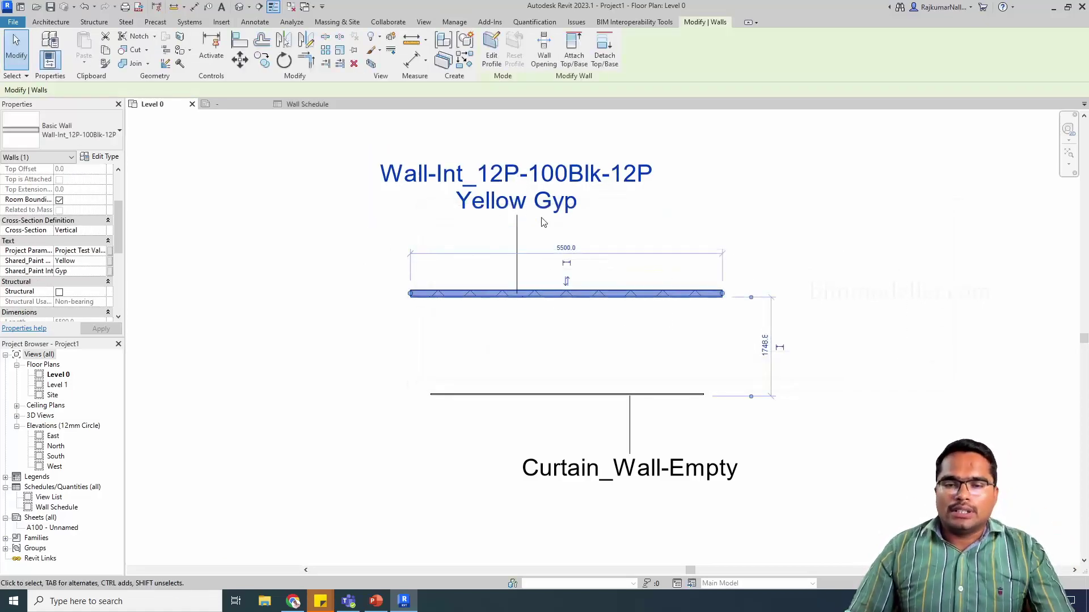
pyautogui.click(573, 173)
pyautogui.press('Escape')
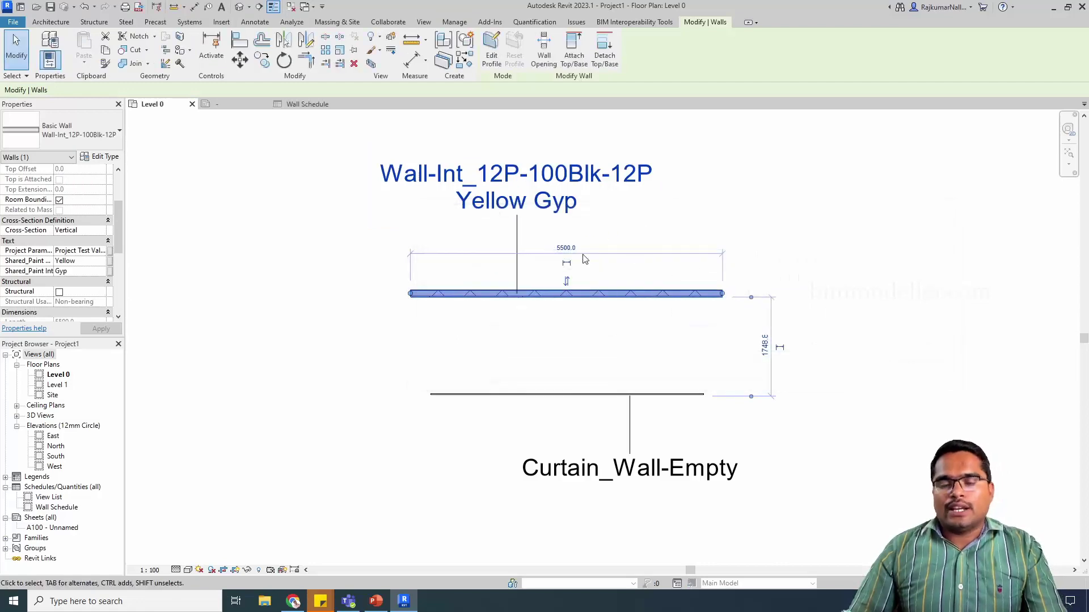
pyautogui.click(543, 355)
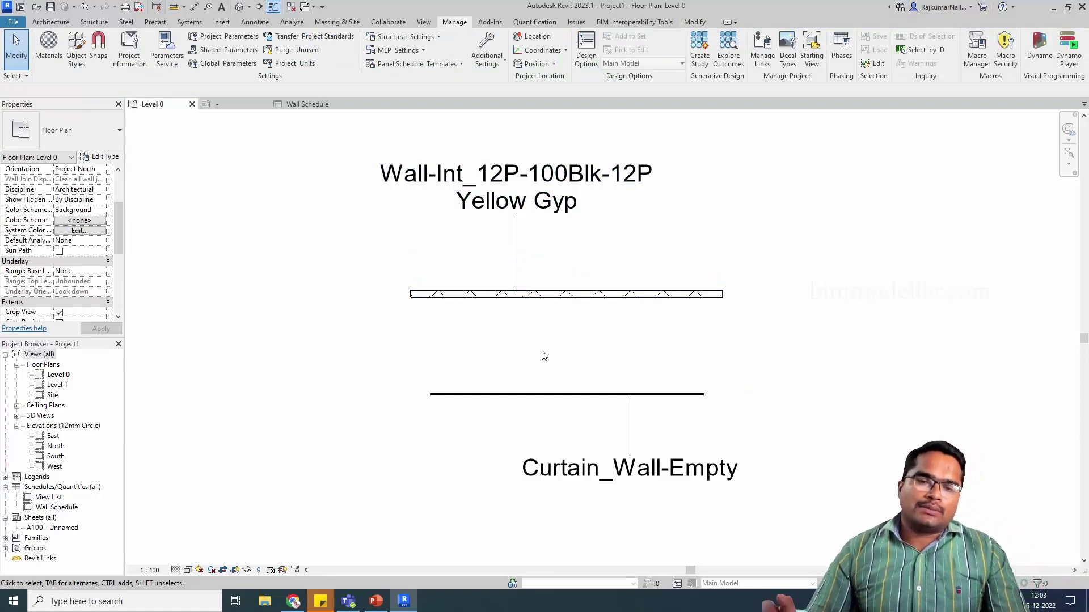
# Step: Add the Shared_Paint Ext and Shared_Paint Int fields to the Wall Schedule and accept the schedule properties
pyautogui.click(312, 104)
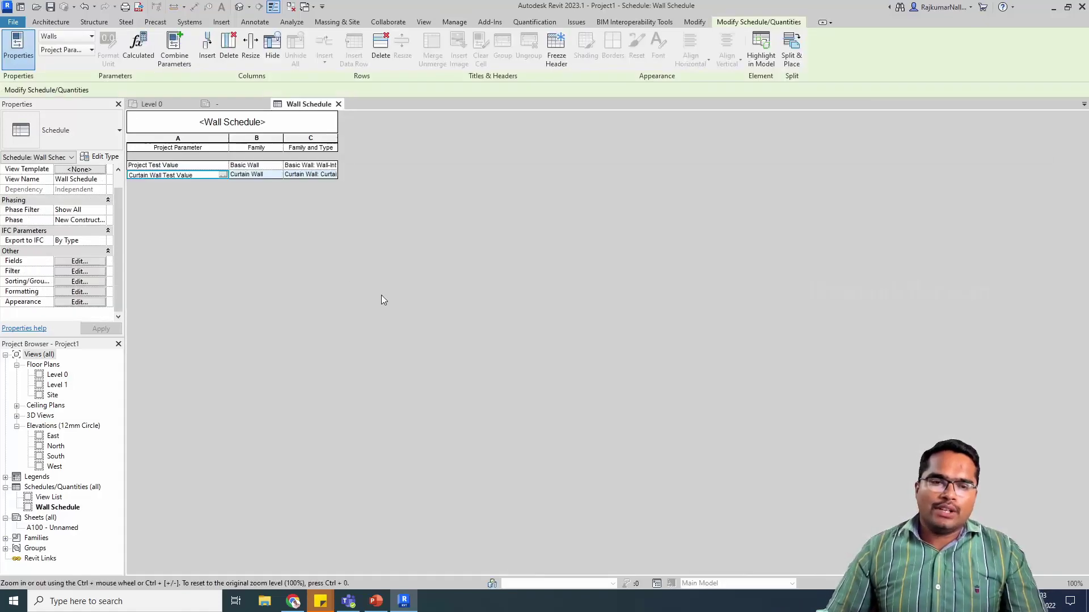
pyautogui.click(80, 262)
pyautogui.scroll(-8, 445, 340)
pyautogui.click(445, 347)
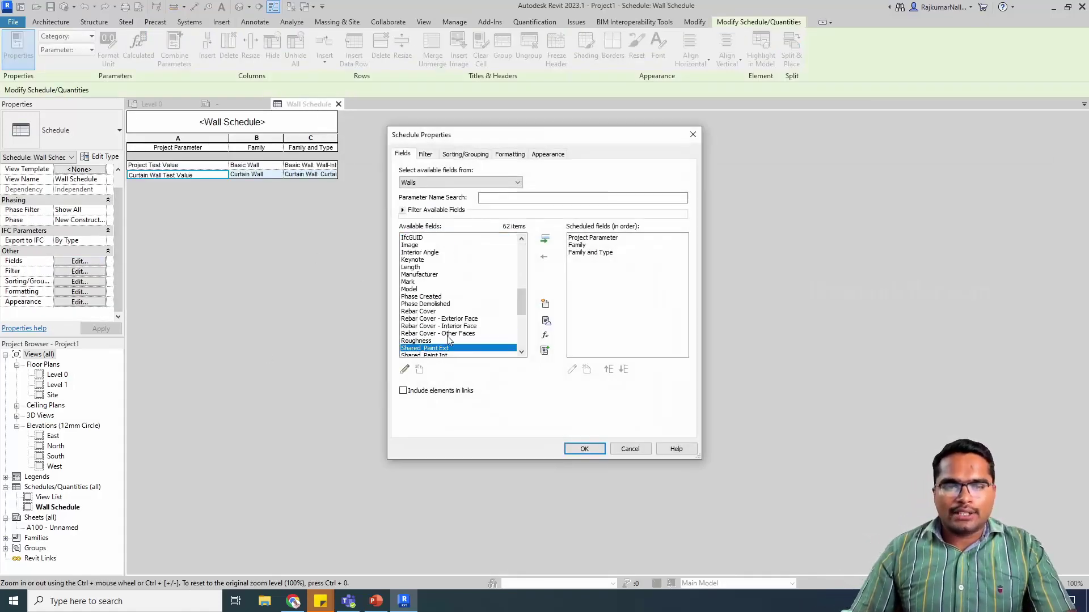
pyautogui.scroll(-2, 445, 348)
pyautogui.keyDown('ctrl'); pyautogui.click(432, 312); pyautogui.keyUp('ctrl')
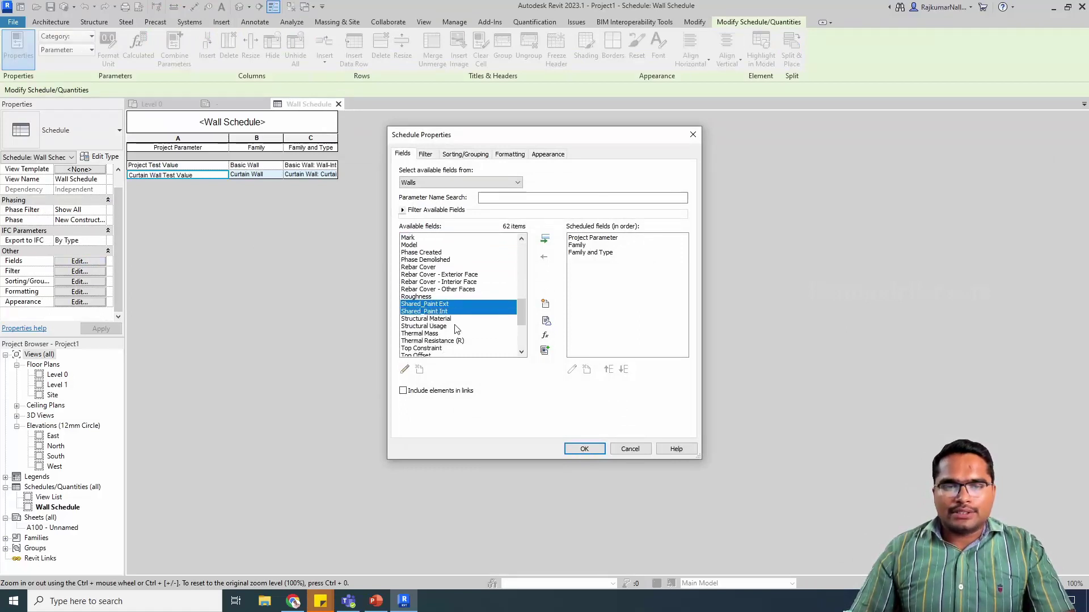
pyautogui.click(544, 240)
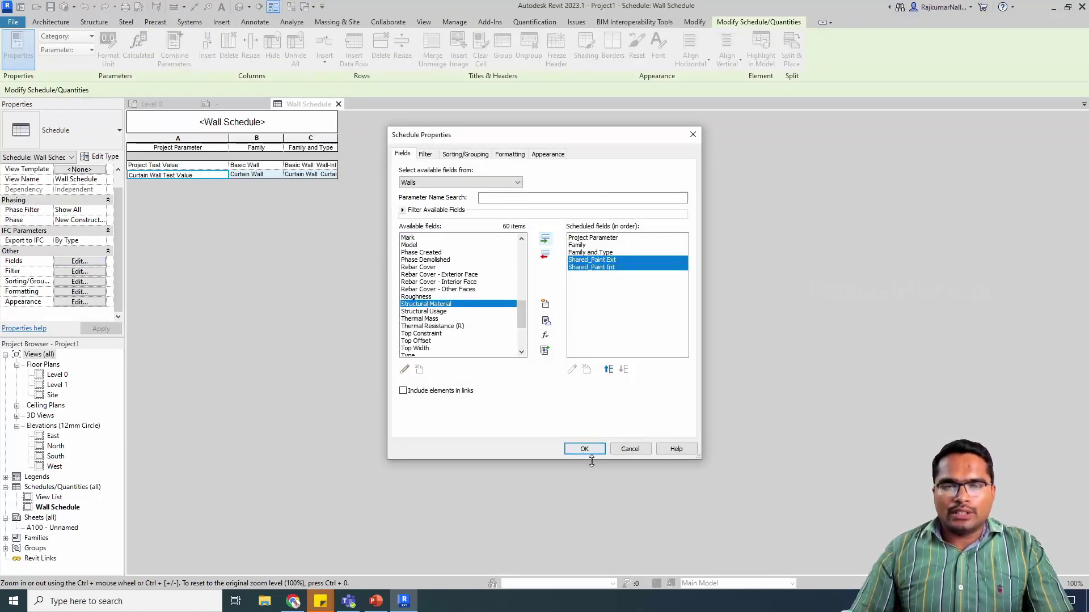
pyautogui.click(581, 448)
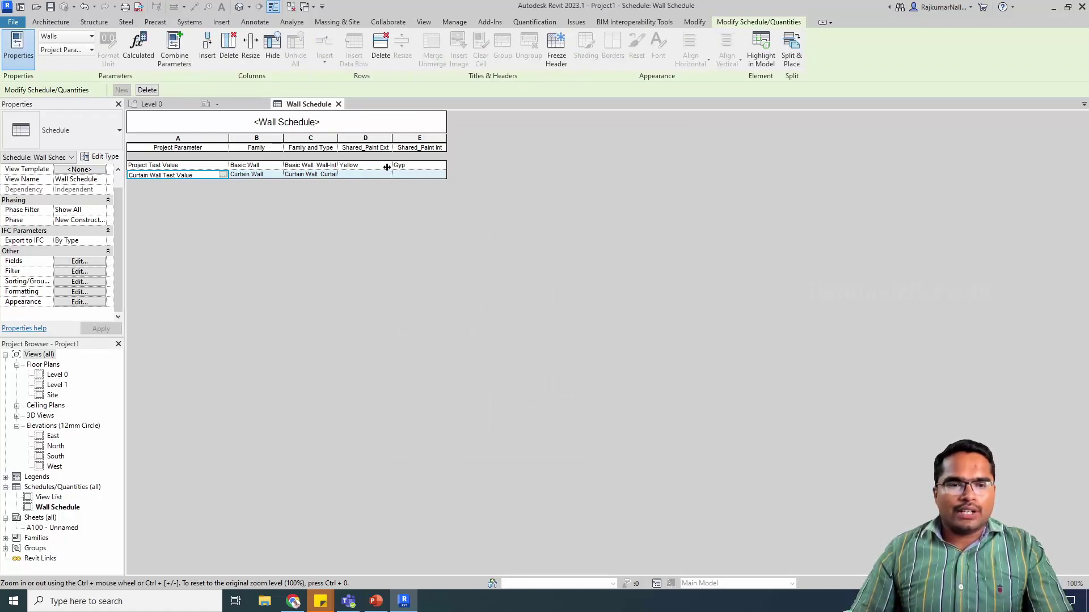
# Step: Return to the Level 0 floor plan and start a new project parameter
pyautogui.click(175, 106)
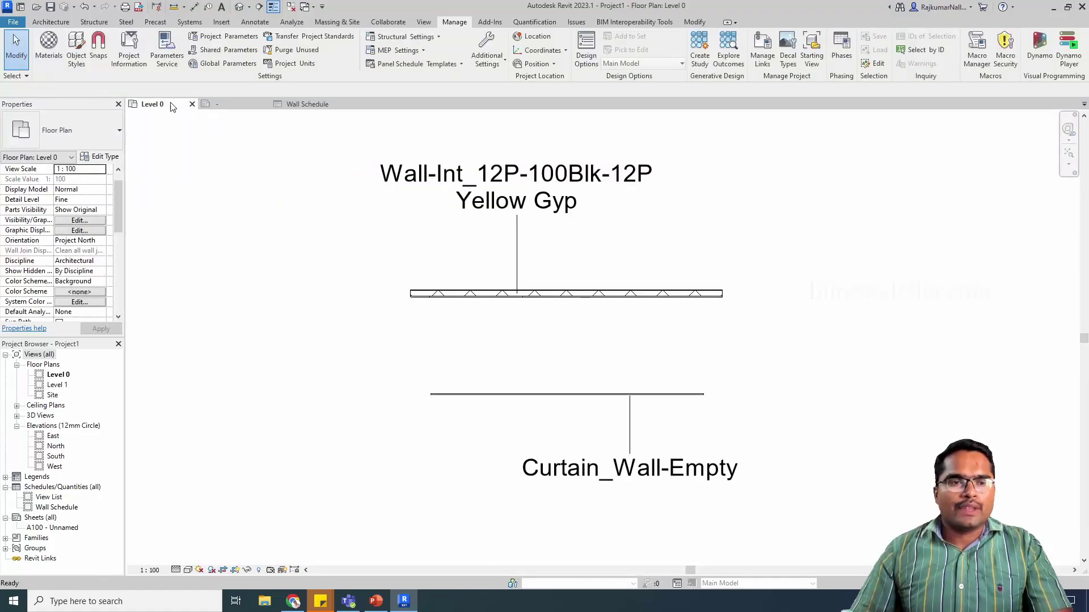
pyautogui.click(224, 37)
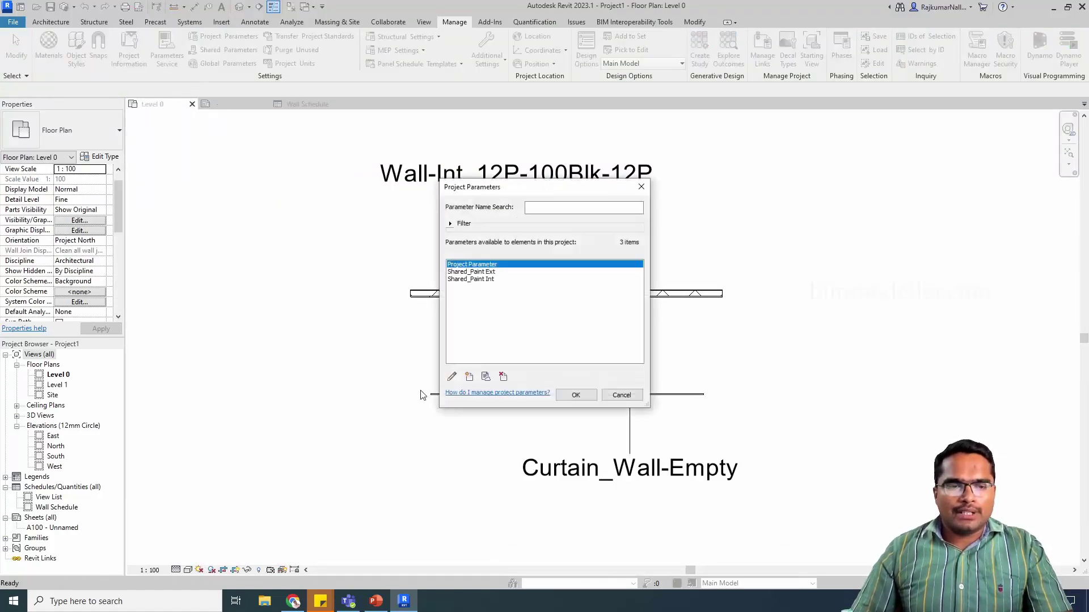
pyautogui.click(469, 376)
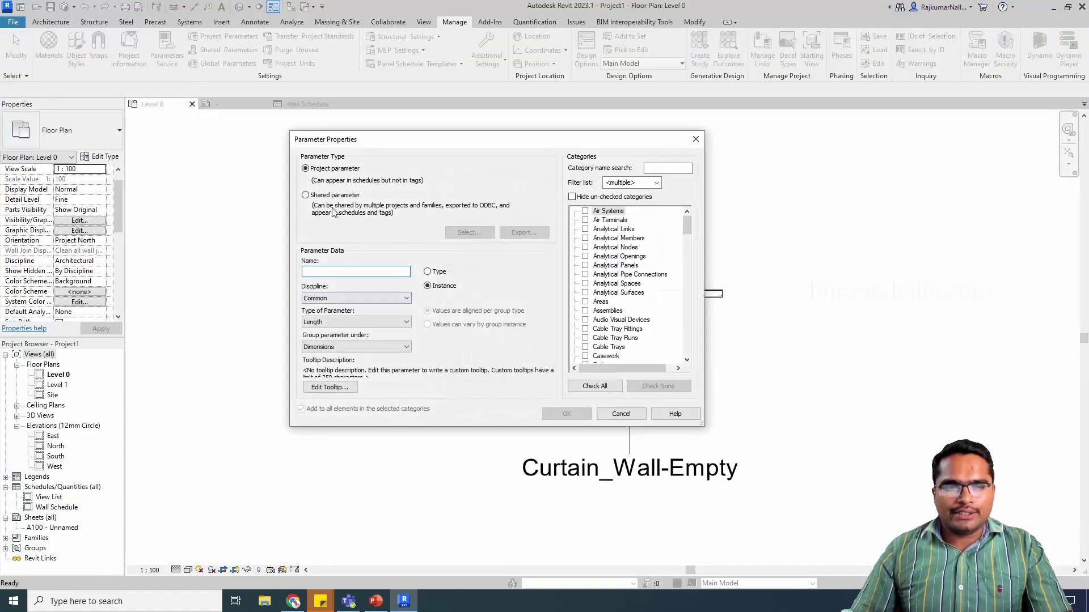